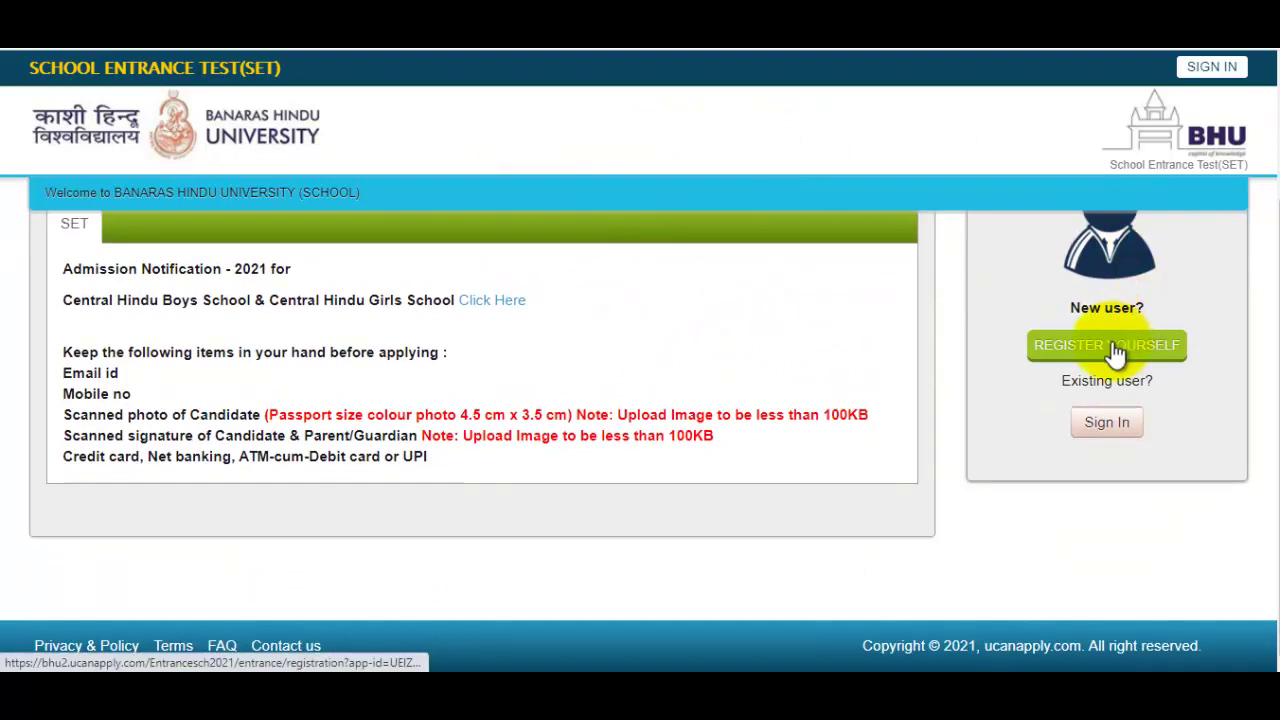
# Open the new-user registration form and enter the applicant's email address in the Email ID field.
pyautogui.click(1115, 350)
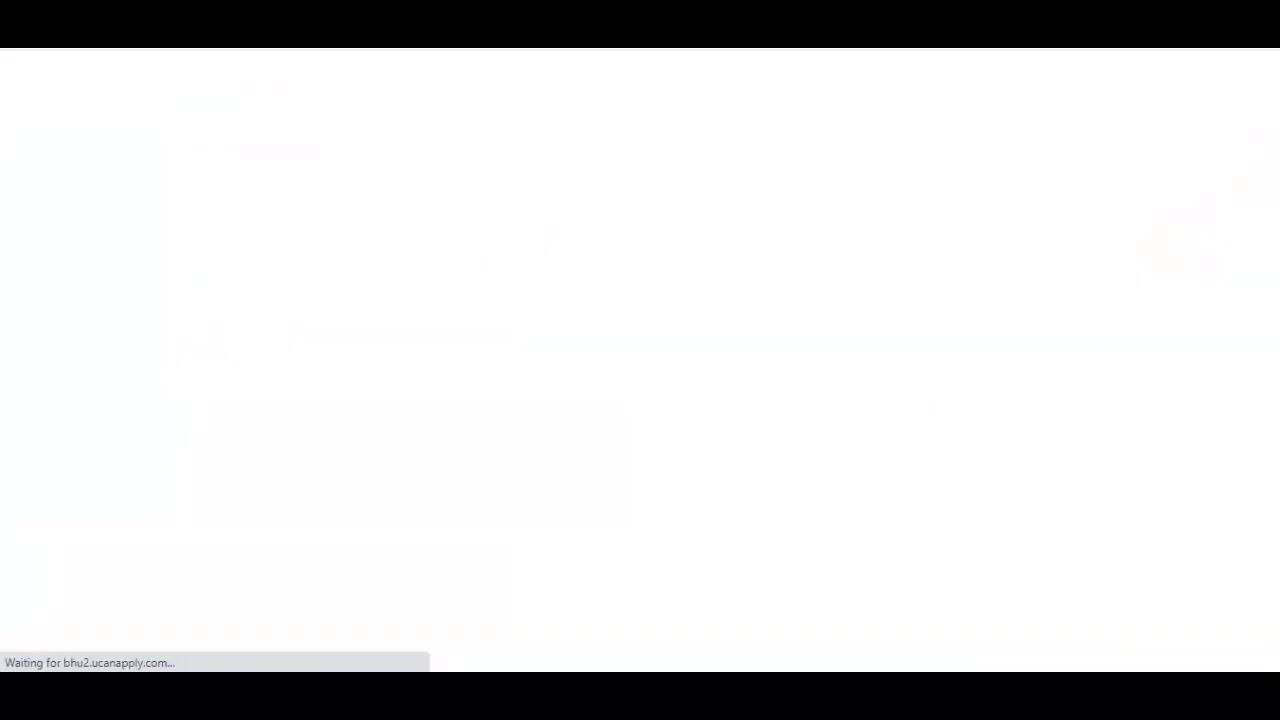
pyautogui.scroll(-4, 755, 345)
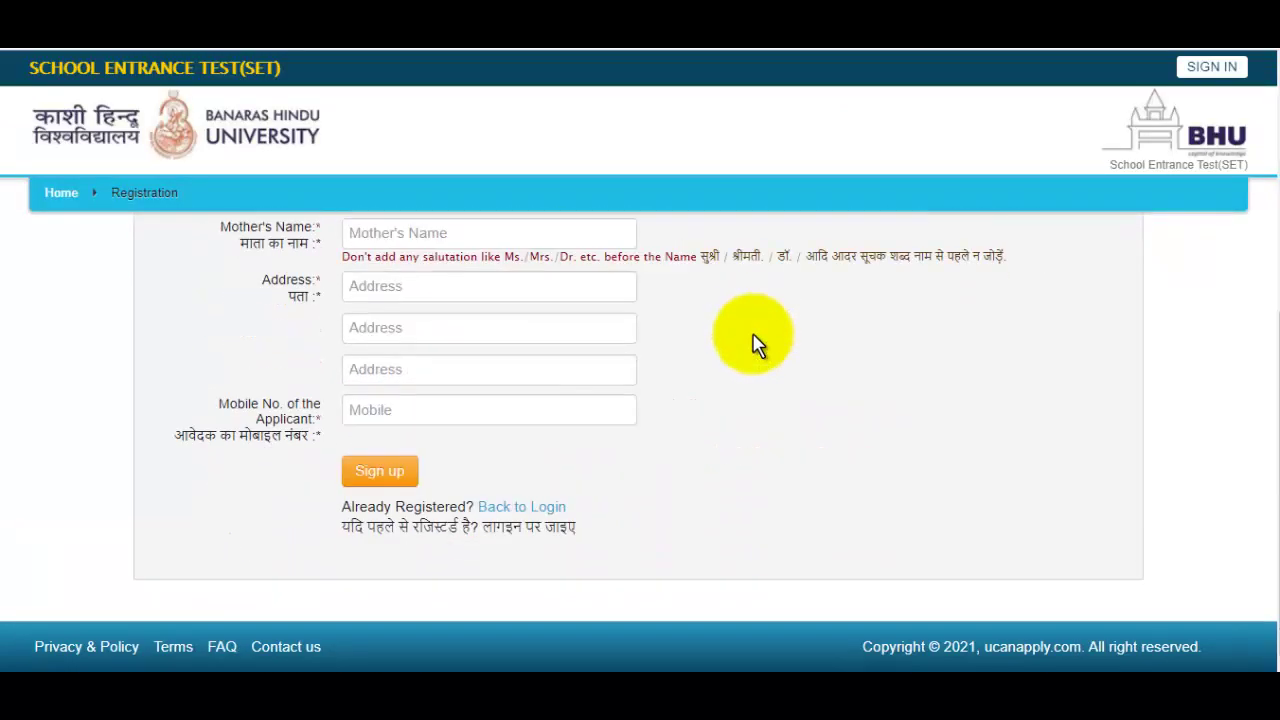
pyautogui.scroll(1, 755, 345)
pyautogui.keyDown('ctrl'); pyautogui.scroll(1, 755, 345); pyautogui.keyUp('ctrl')
pyautogui.scroll(3, 751, 343)
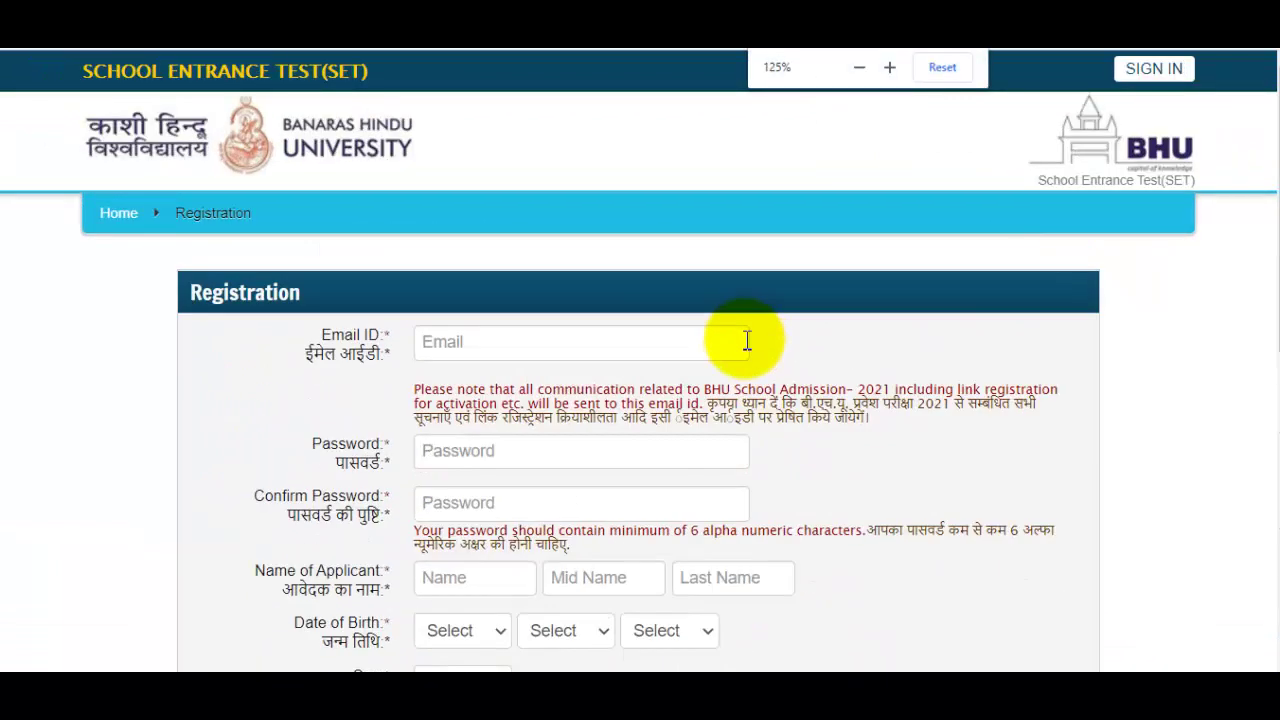
pyautogui.click(551, 340)
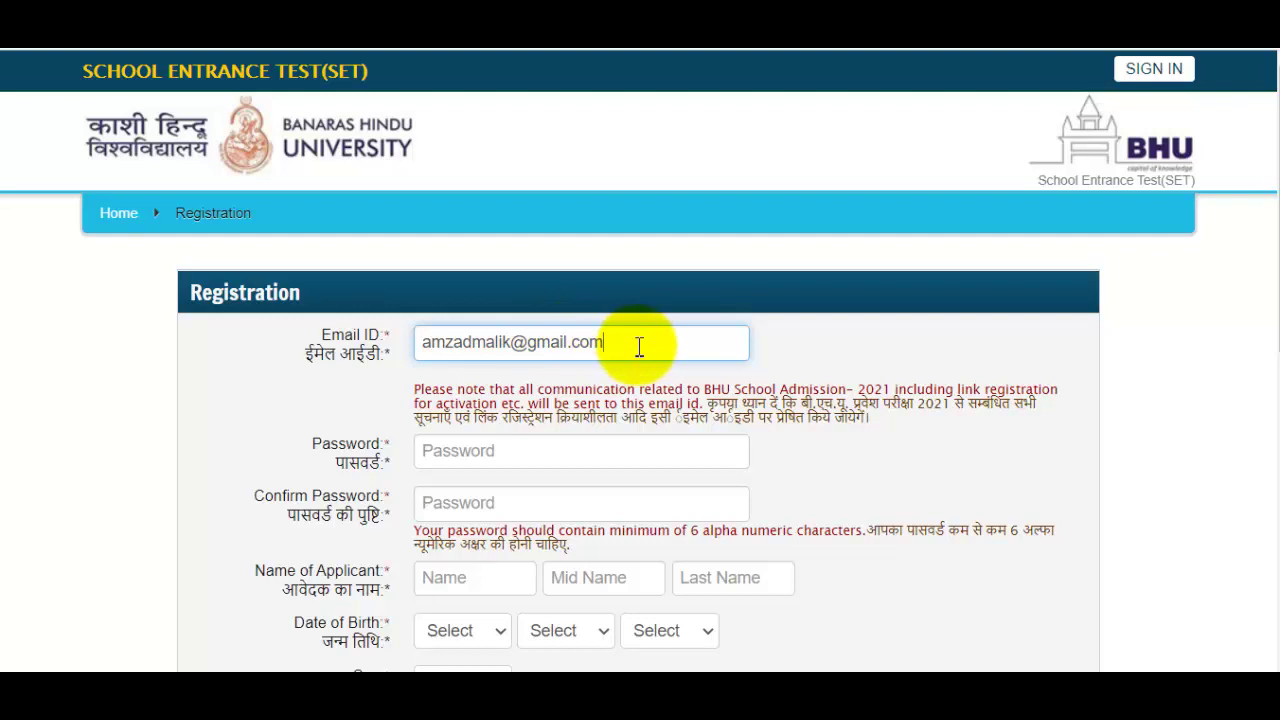
# Go through the Password and Confirm Password fields of the registration form.
pyautogui.scroll(-1, 639, 346)
pyautogui.click(537, 358)
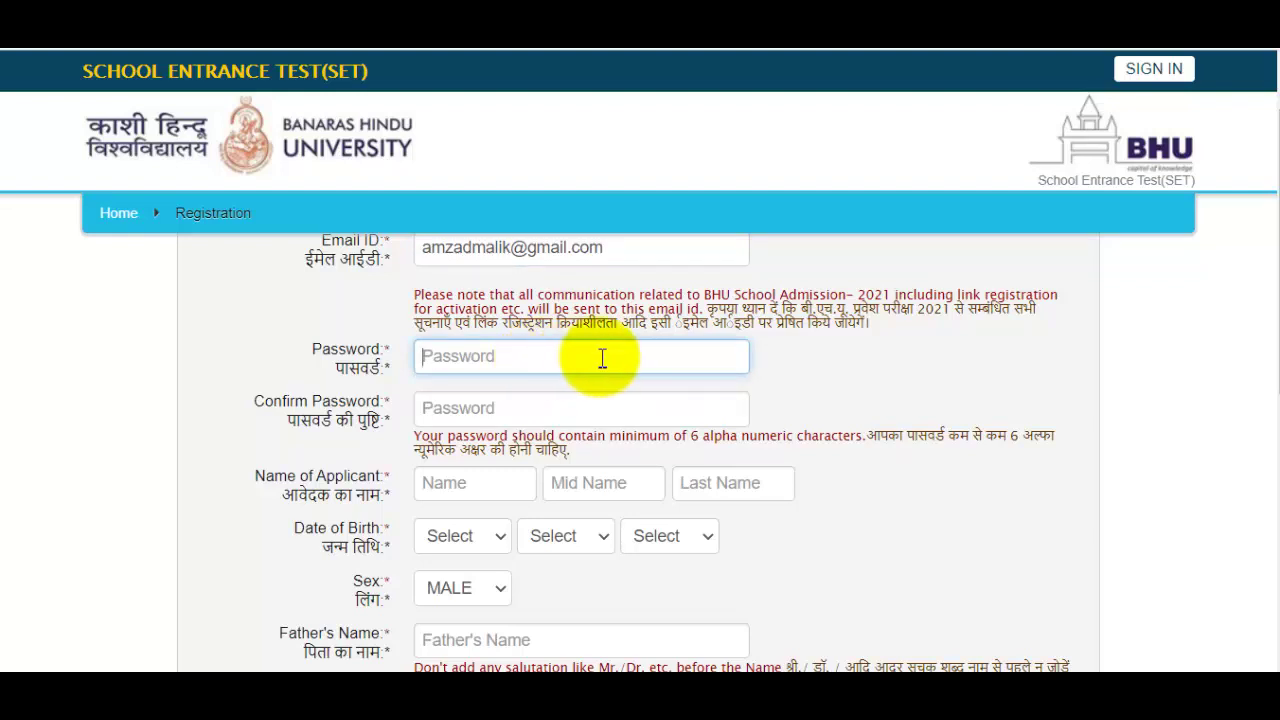
pyautogui.click(535, 402)
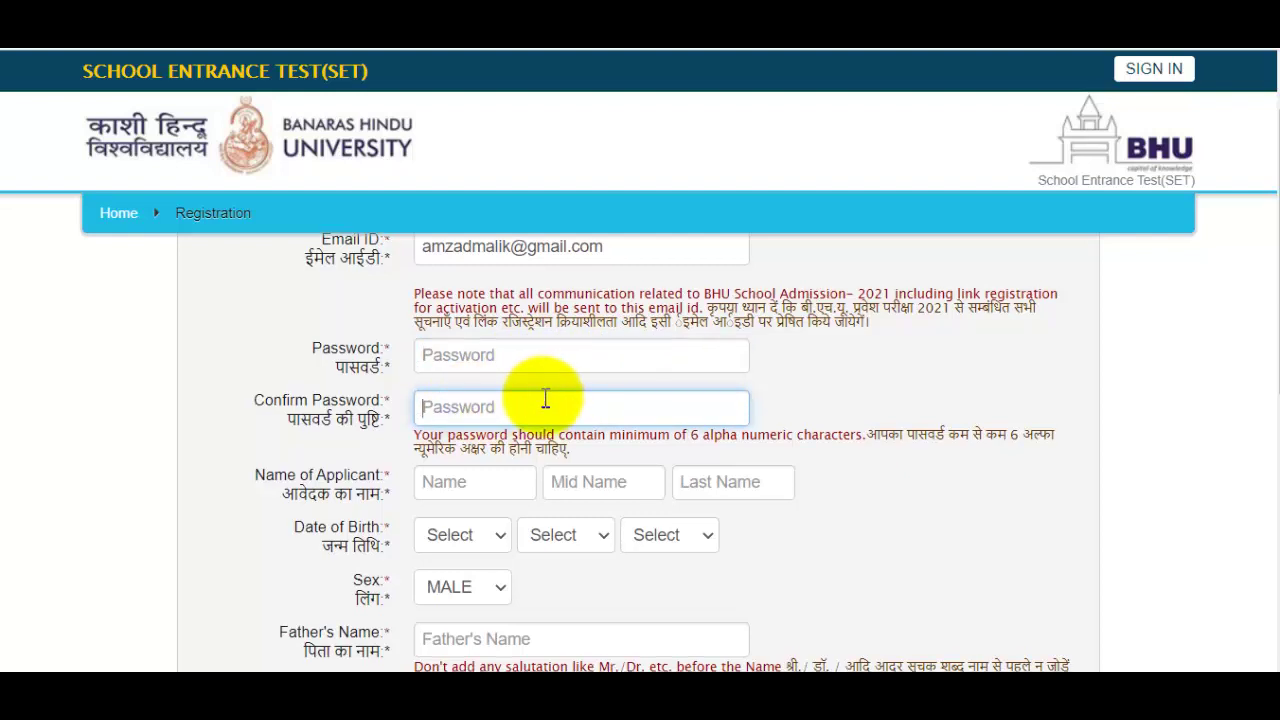
# Fill in the applicant's first and last name, leaving the middle name blank.
pyautogui.scroll(-1, 543, 400)
pyautogui.click(488, 389)
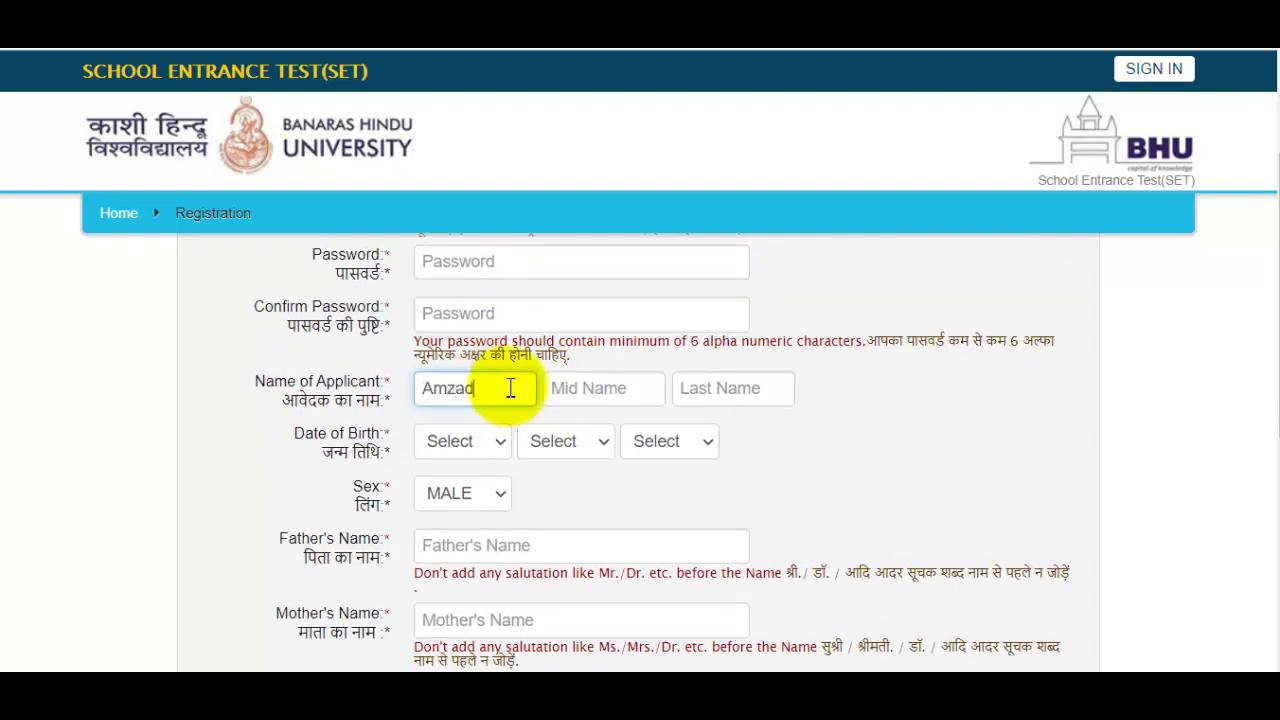
pyautogui.click(617, 388)
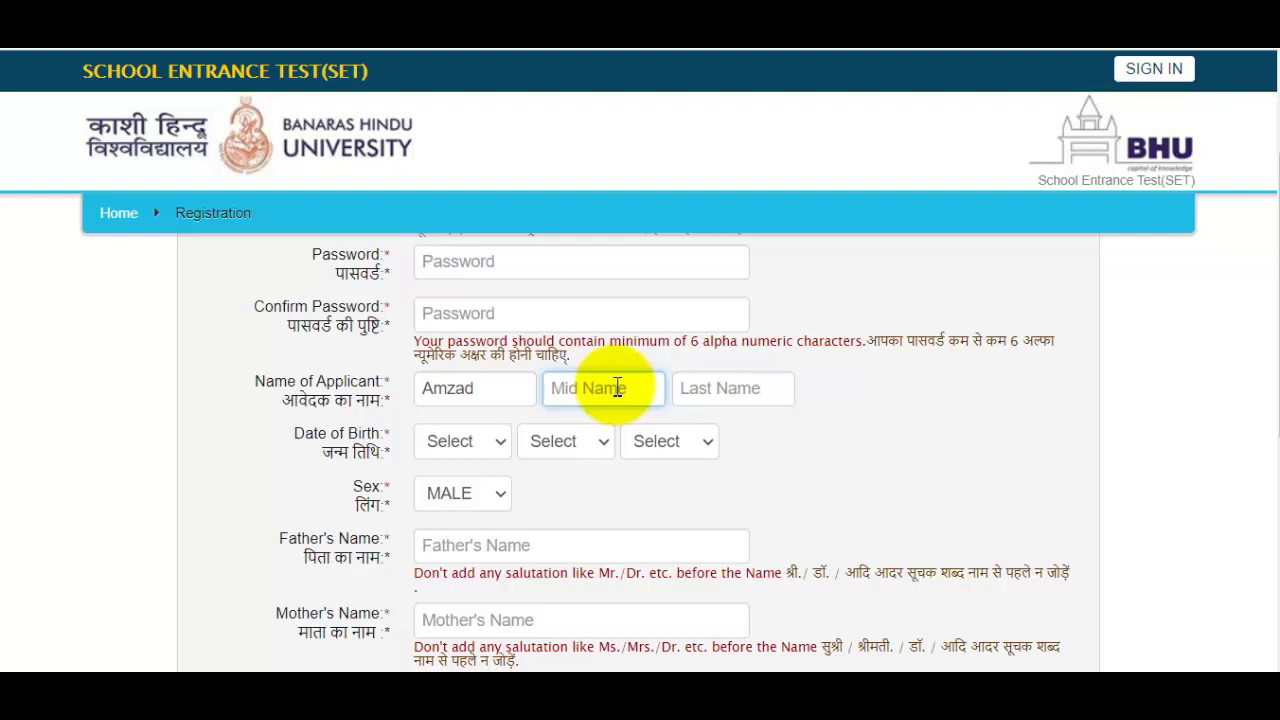
pyautogui.click(706, 389)
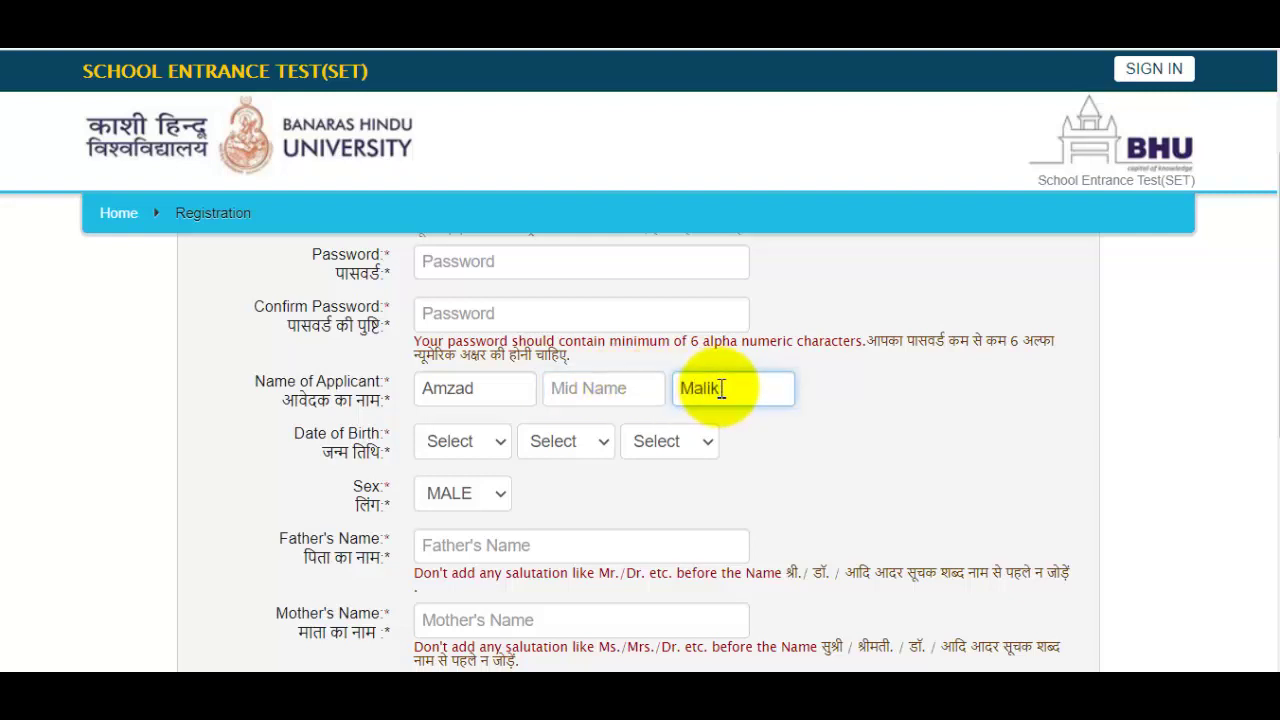
# Select the day of the applicant's date of birth and look through the month and year choices.
pyautogui.scroll(-2, 543, 386)
pyautogui.scroll(2, 529, 363)
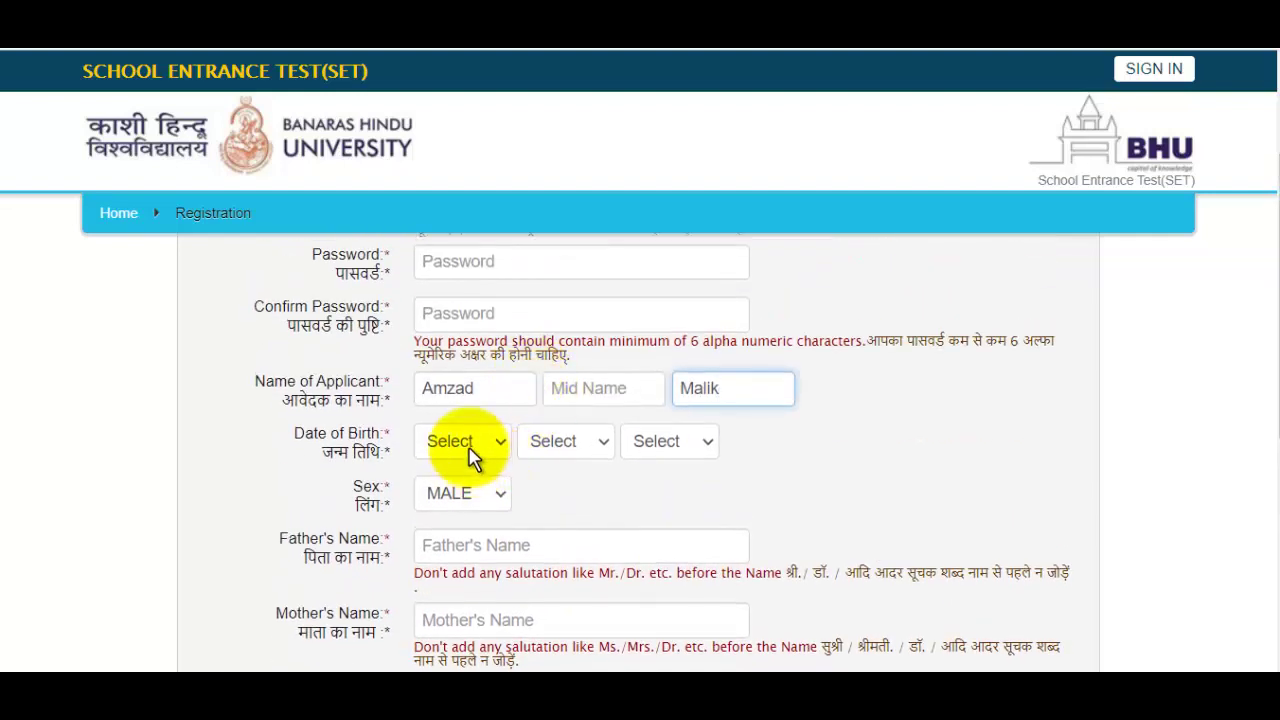
pyautogui.click(469, 447)
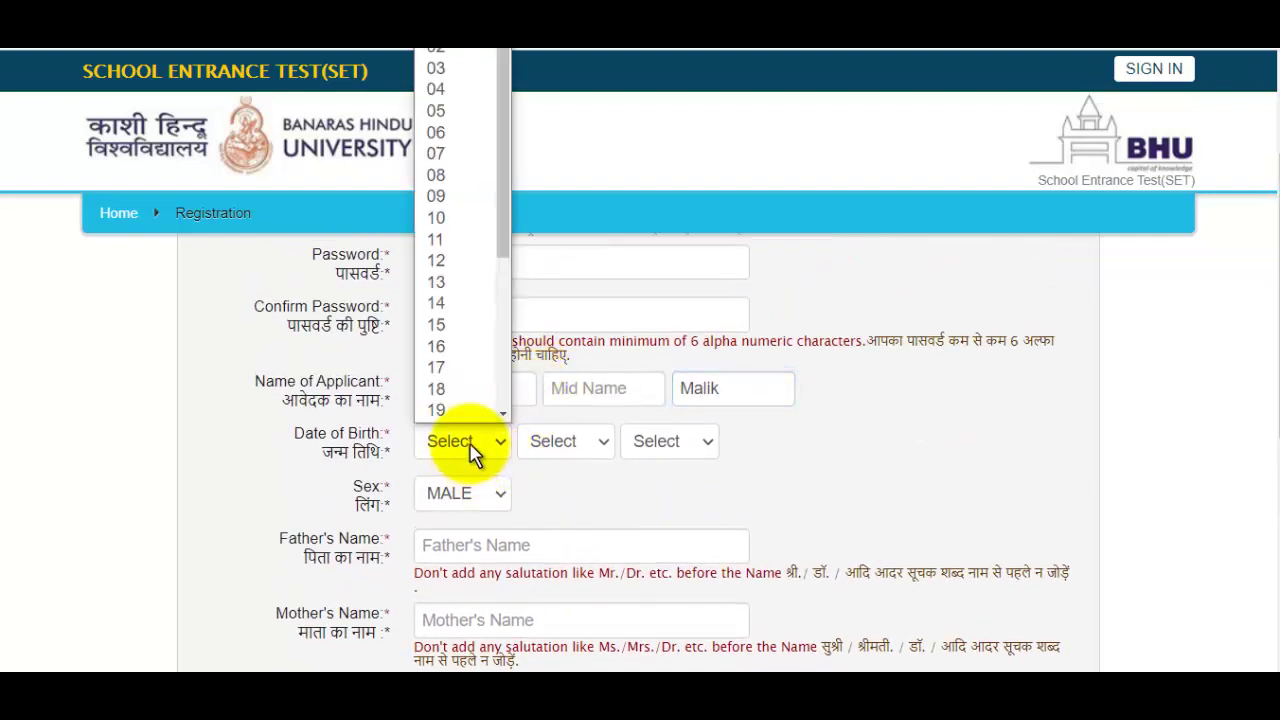
pyautogui.click(452, 52)
pyautogui.click(530, 447)
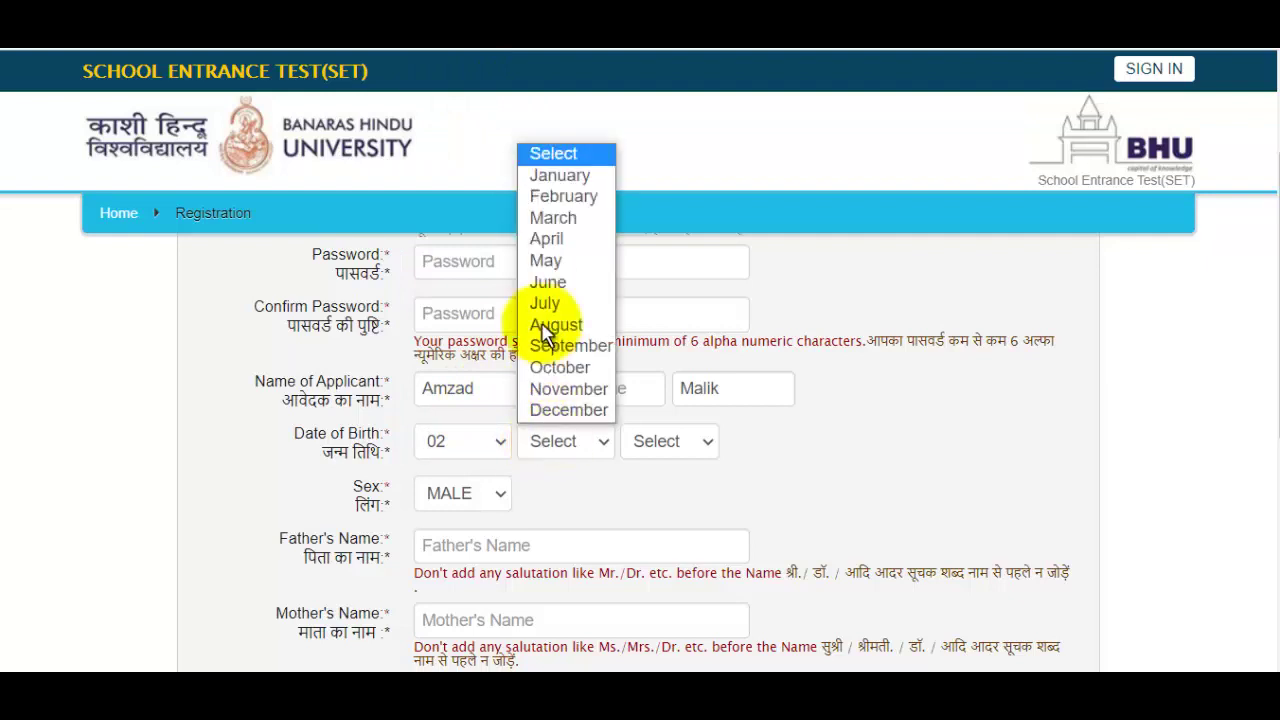
pyautogui.click(838, 478)
pyautogui.click(703, 443)
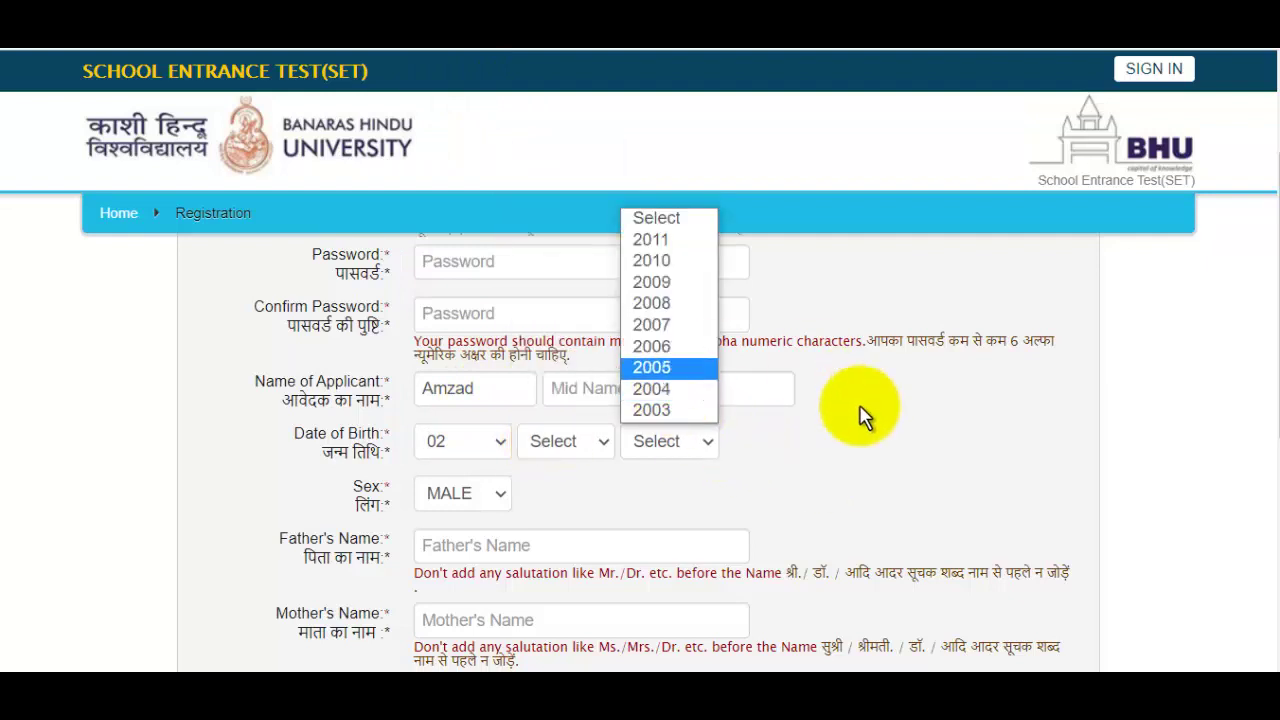
pyautogui.click(822, 445)
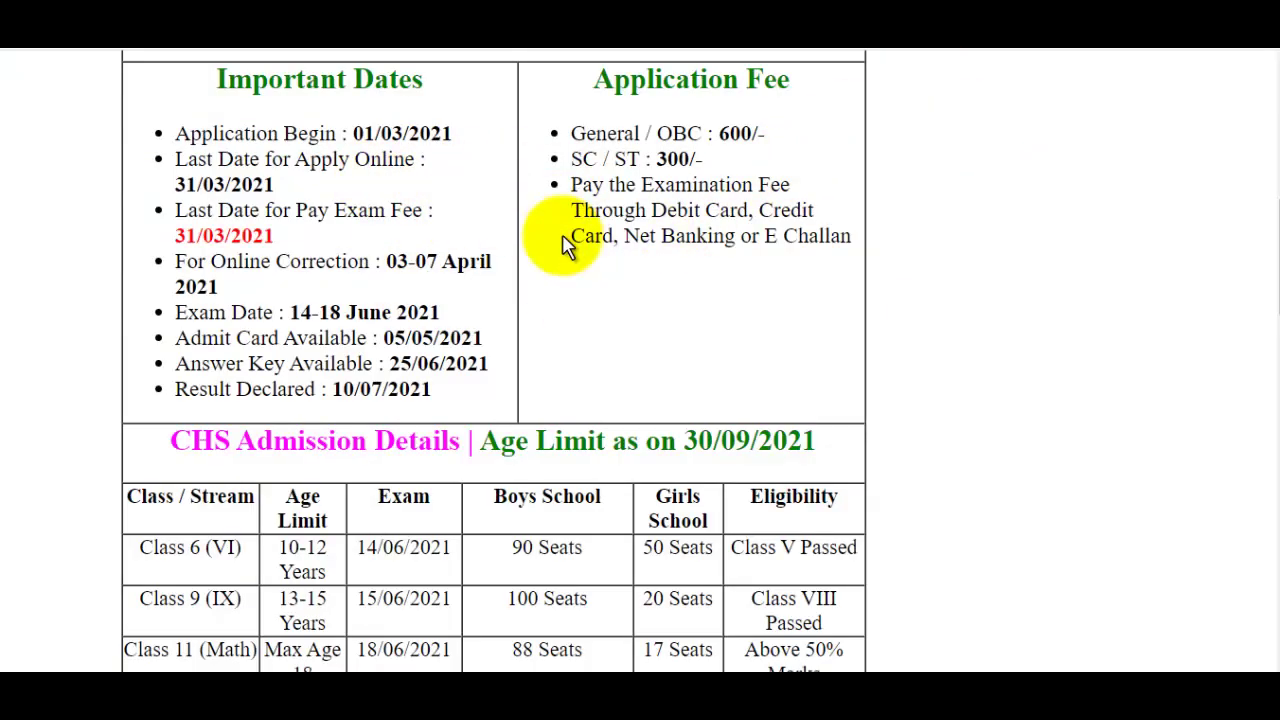
# Examine the application fees and the age limit, exam date, seats and eligibility for each class in the CHS admission details.
pyautogui.moveTo(672, 134); pyautogui.dragTo(759, 133)
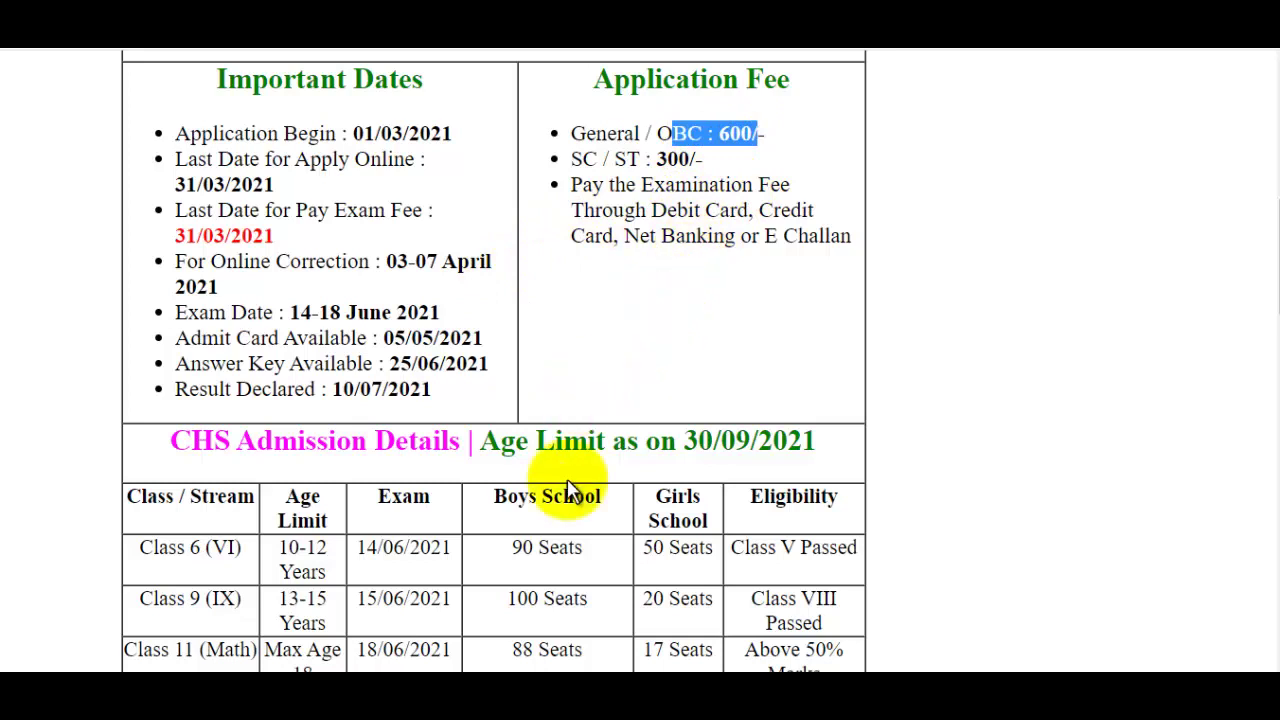
pyautogui.scroll(-1, 557, 486)
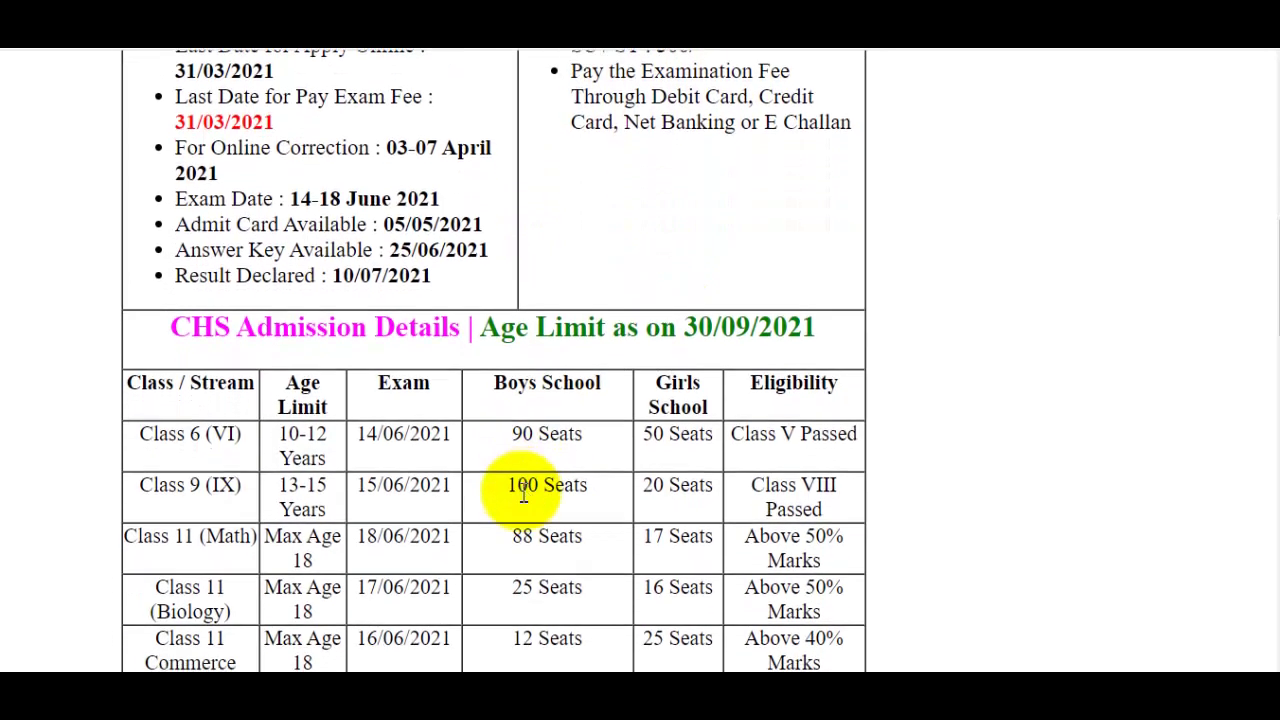
pyautogui.scroll(-1, 502, 492)
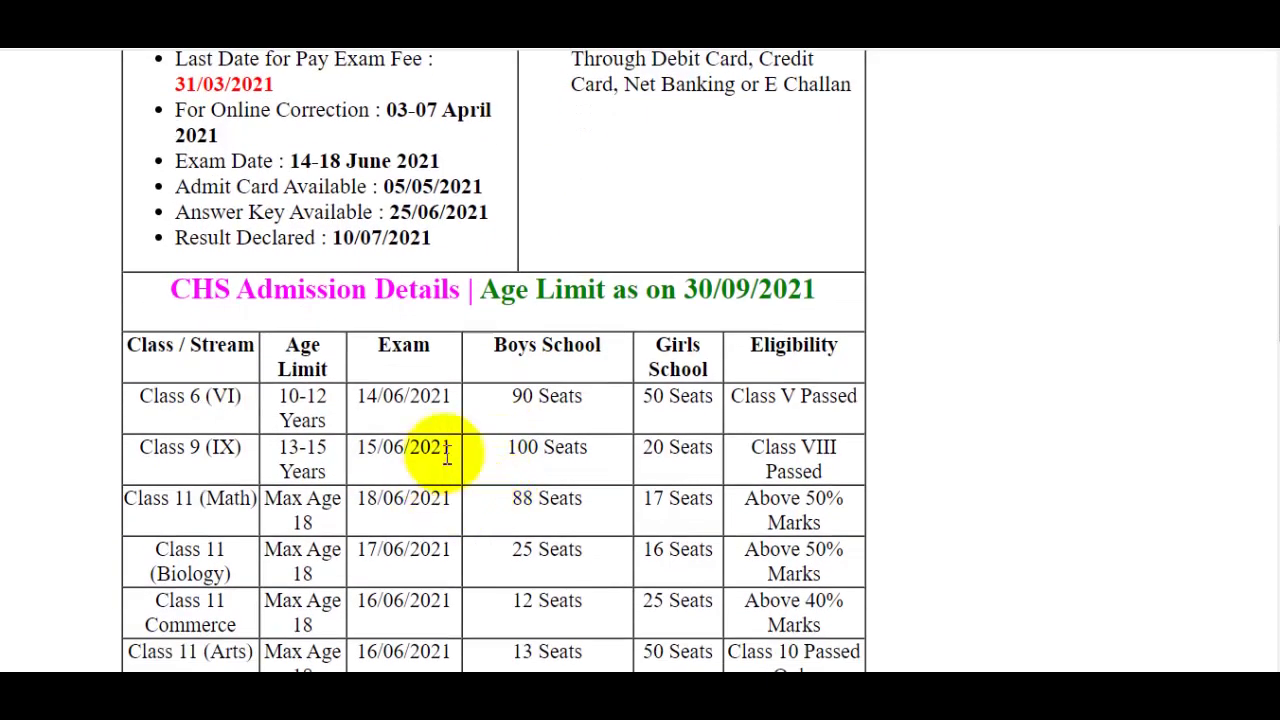
pyautogui.scroll(-1, 510, 455)
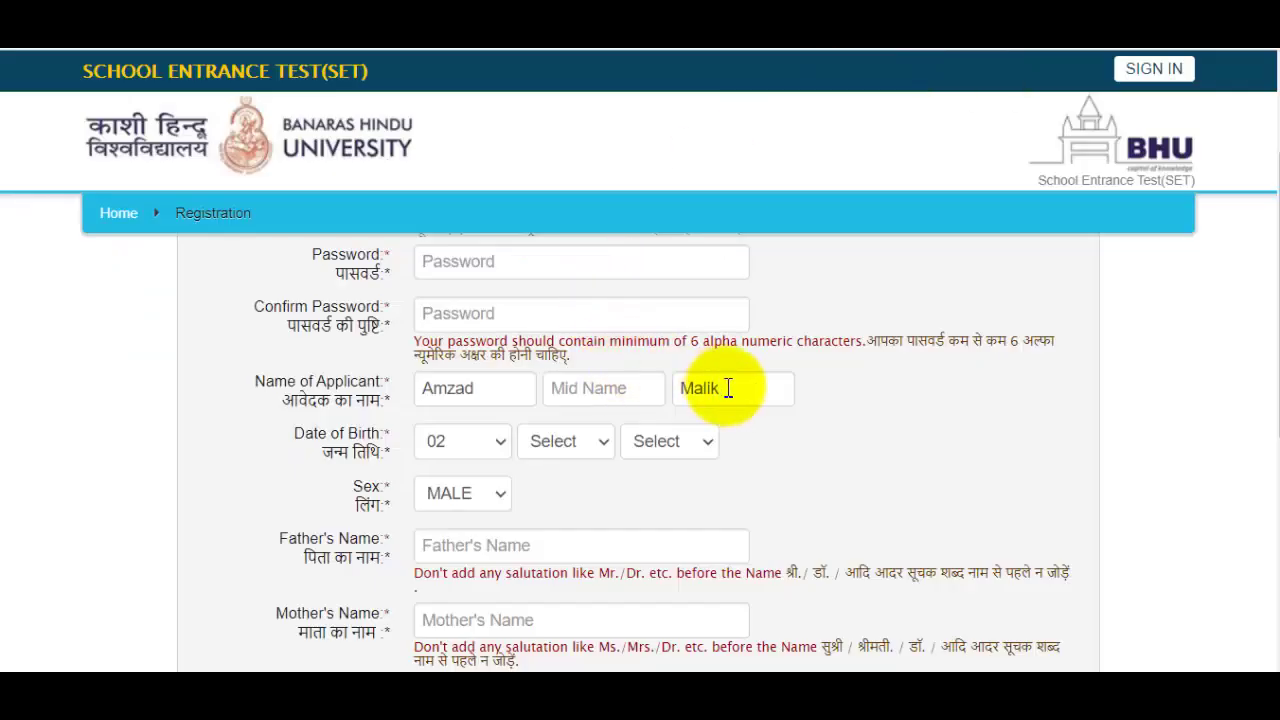
# Set the applicant's sex to MALE and fill in the father's and mother's names.
pyautogui.scroll(-1, 729, 386)
pyautogui.click(460, 404)
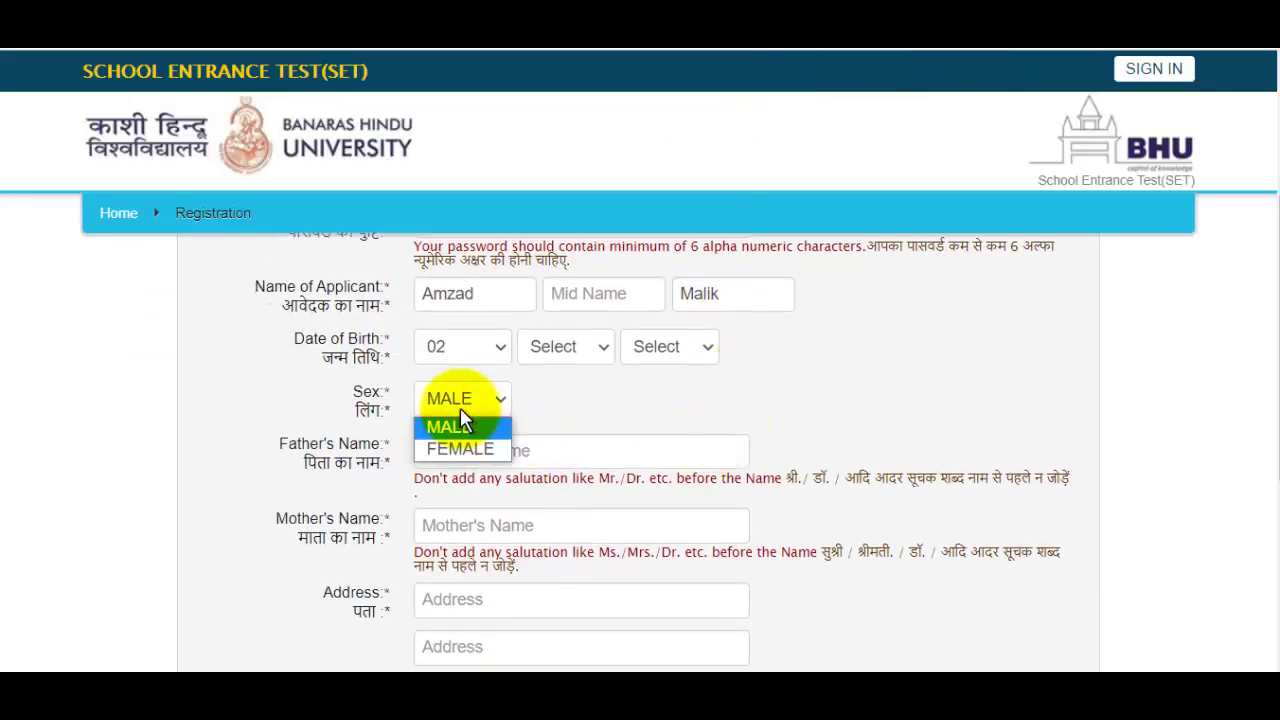
pyautogui.click(457, 424)
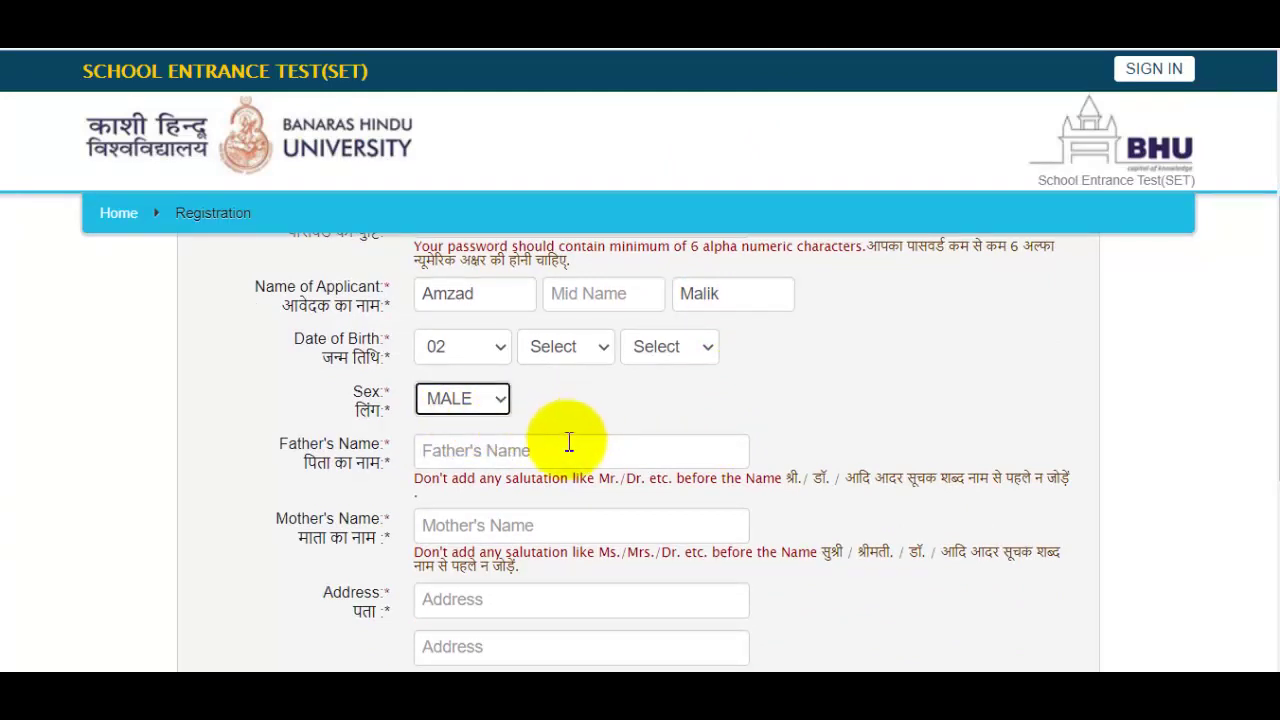
pyautogui.click(553, 447)
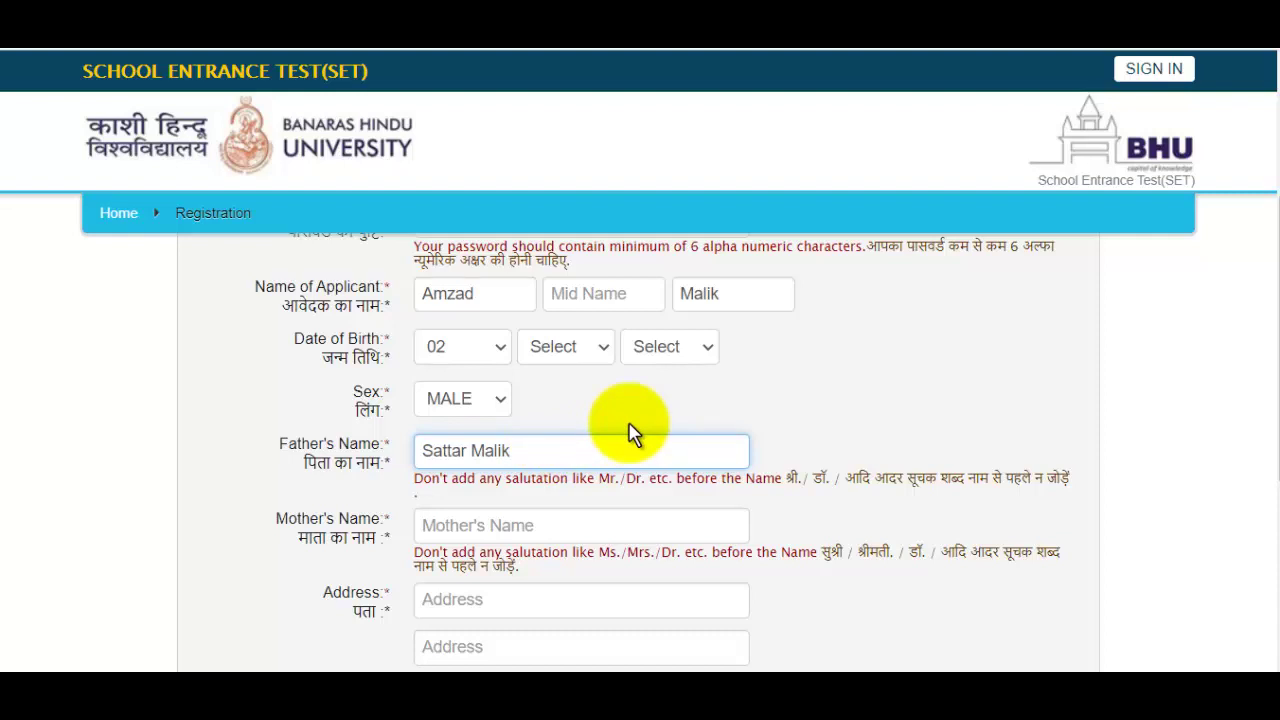
pyautogui.scroll(-2, 630, 432)
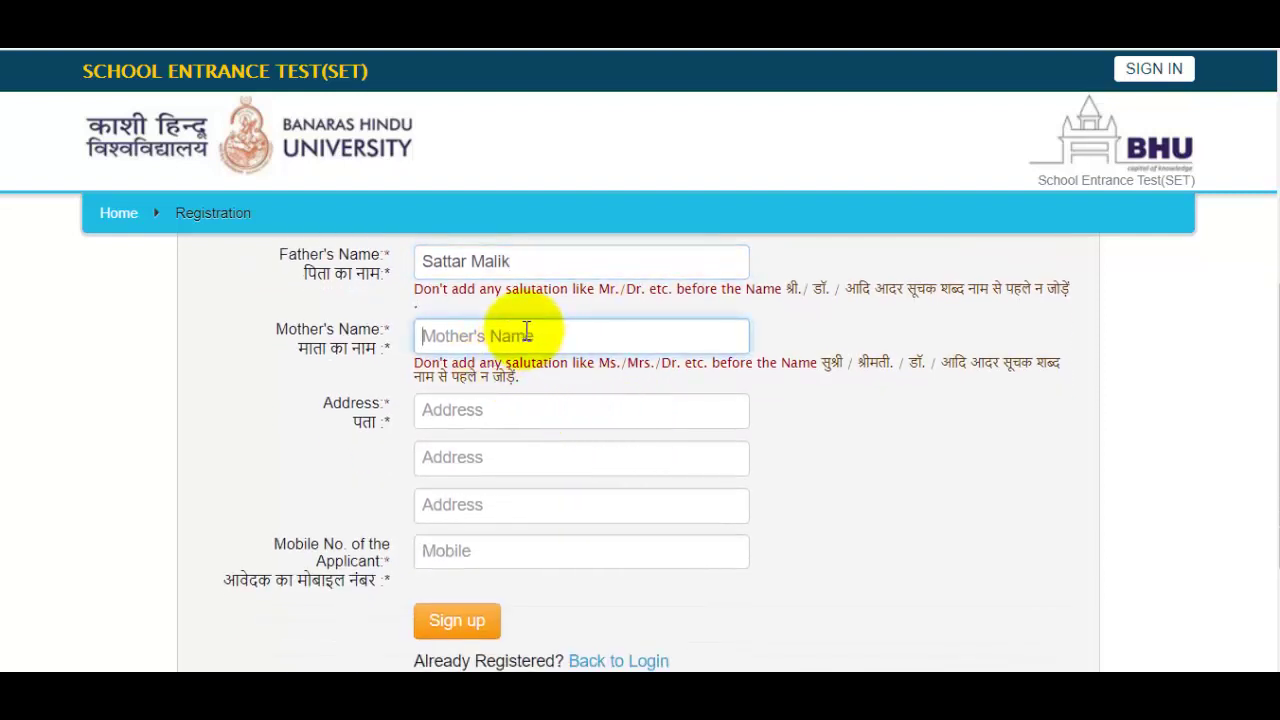
pyautogui.click(549, 425)
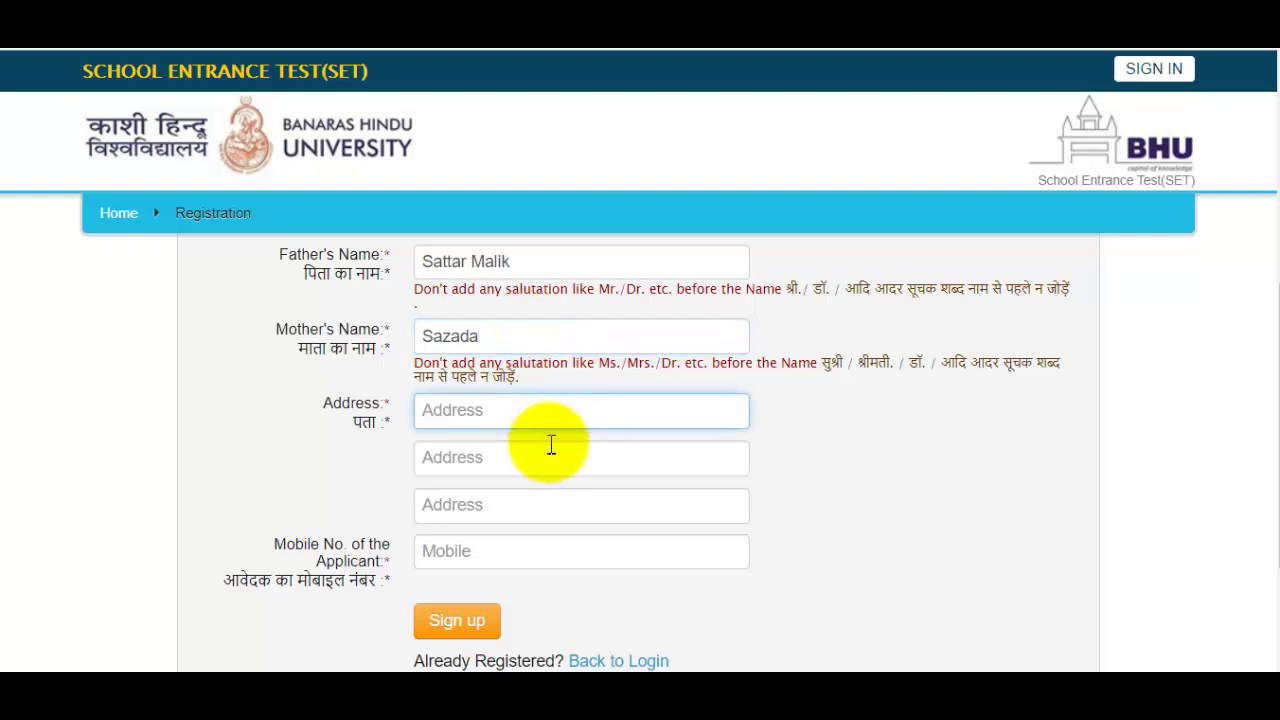
# Look over the address, mobile number and earlier fields of the registration form and submit it for sign-up.
pyautogui.scroll(-1, 545, 463)
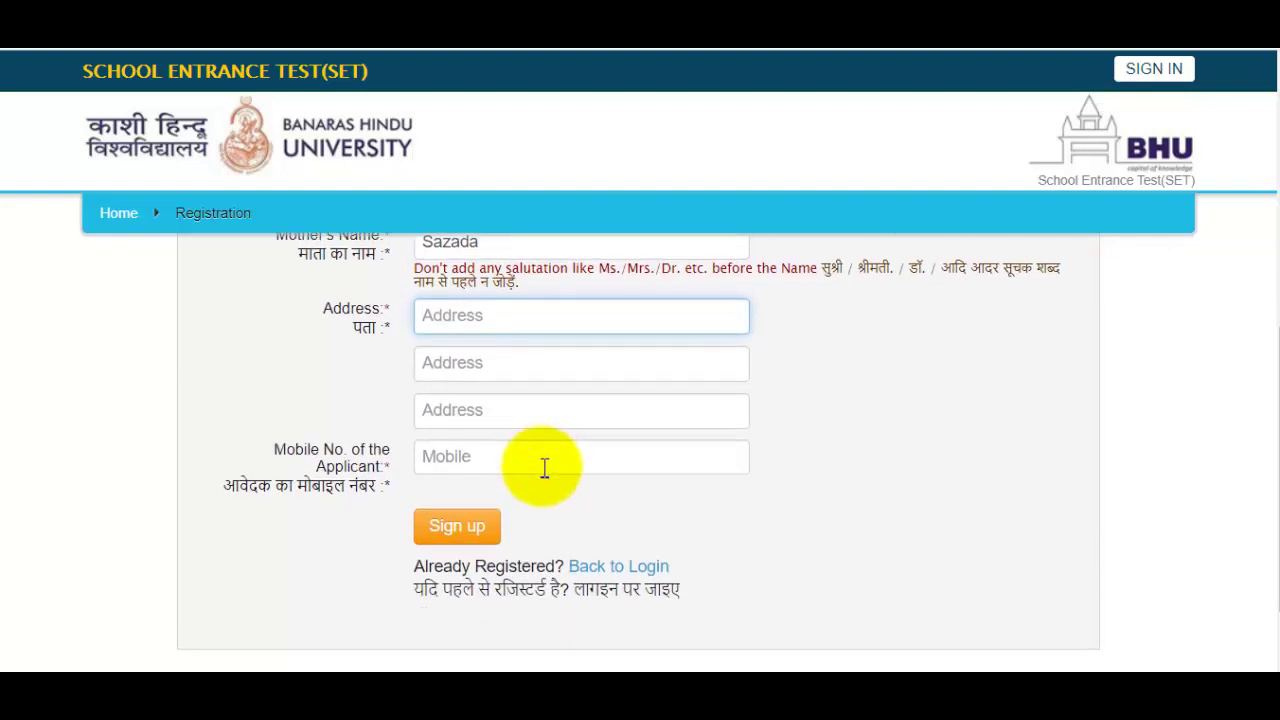
pyautogui.click(520, 466)
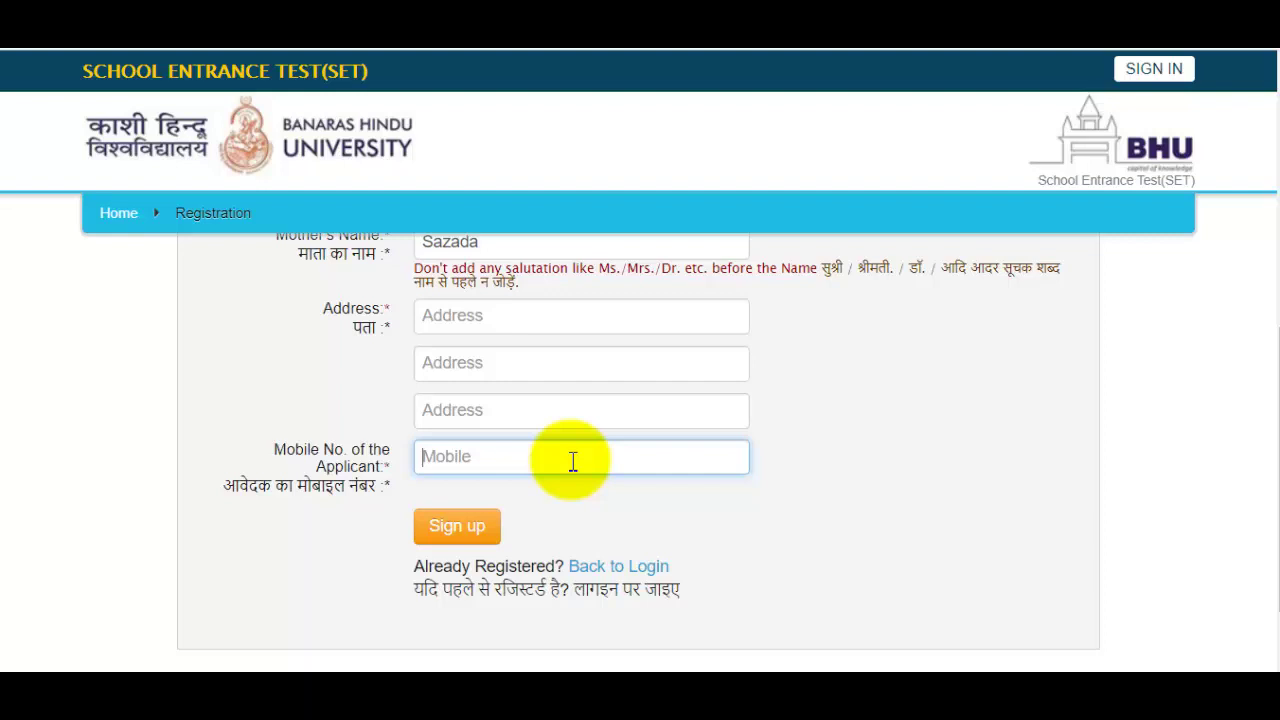
pyautogui.scroll(4, 573, 461)
pyautogui.scroll(2, 718, 445)
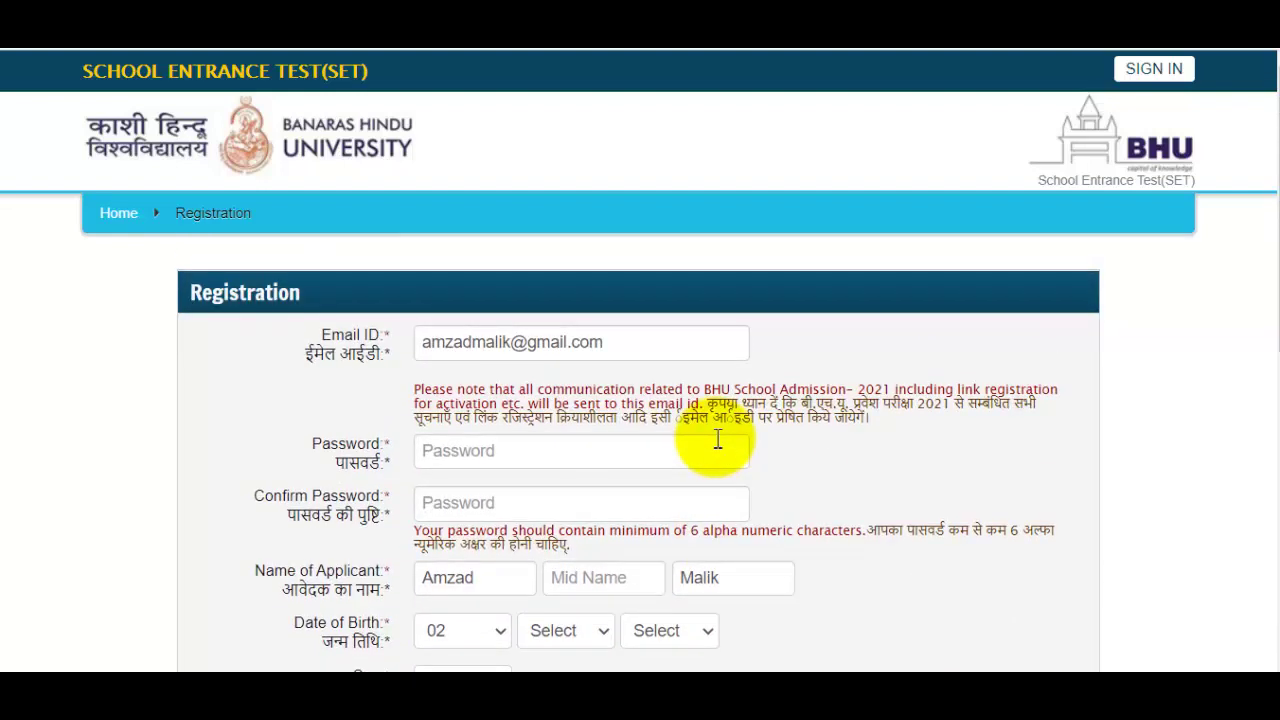
pyautogui.scroll(-6, 718, 440)
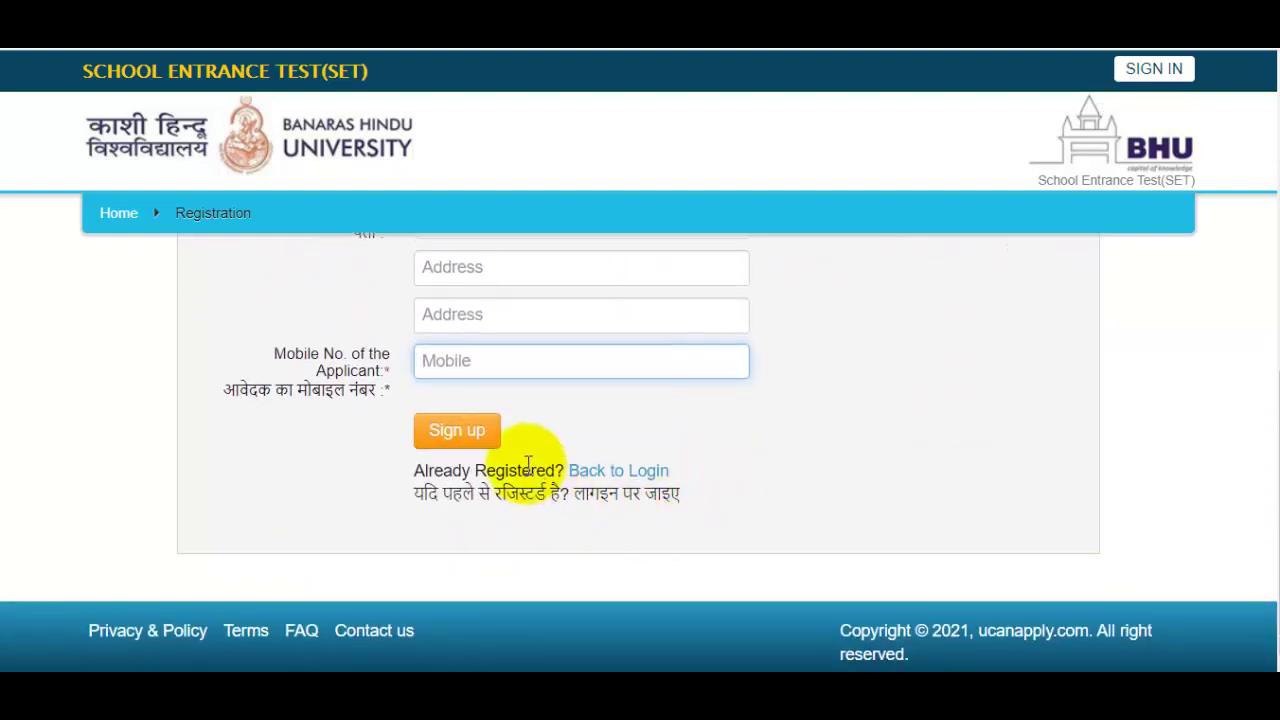
pyautogui.click(498, 446)
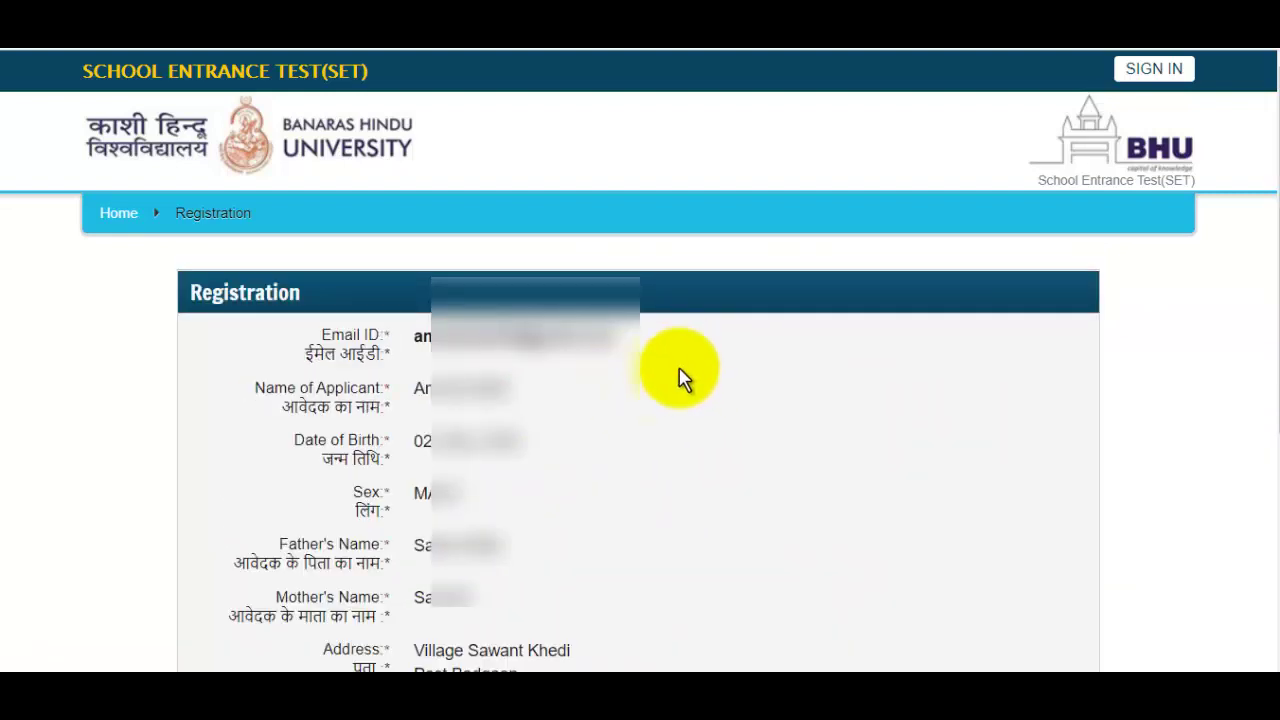
# Review the applicant's details in the registration summary and confirm the registration.
pyautogui.scroll(-1, 678, 375)
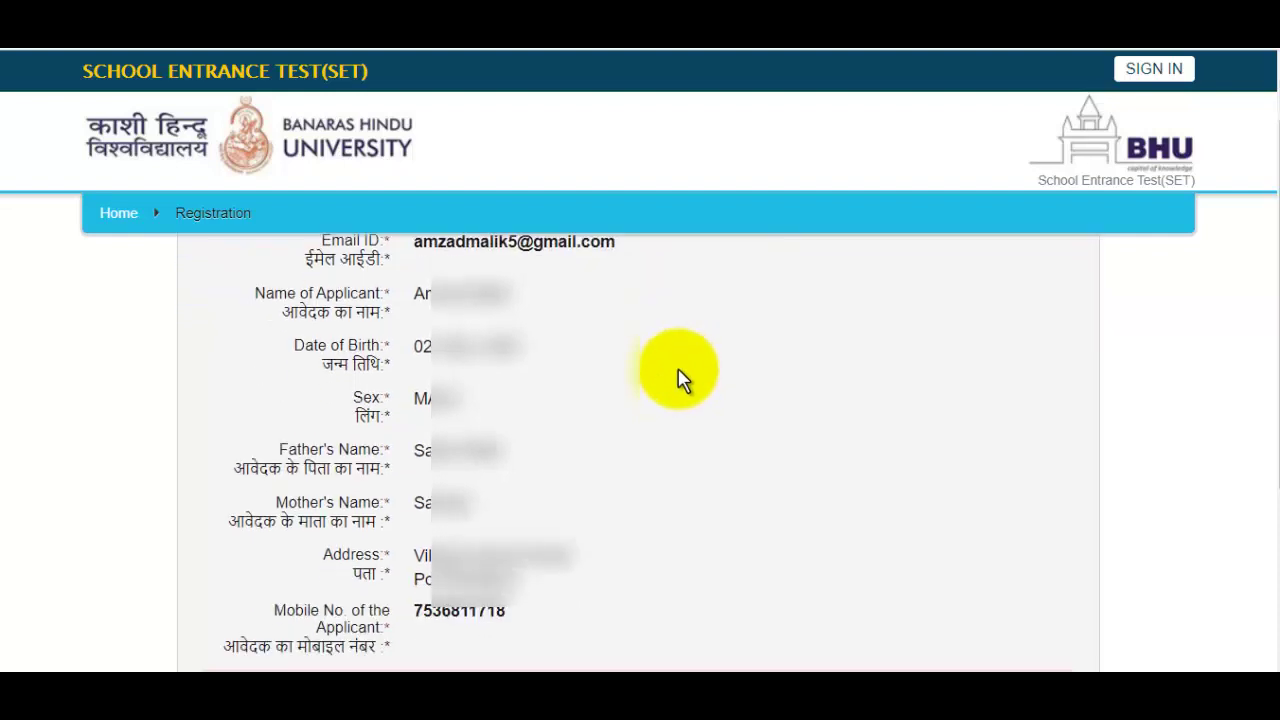
pyautogui.scroll(-2, 600, 388)
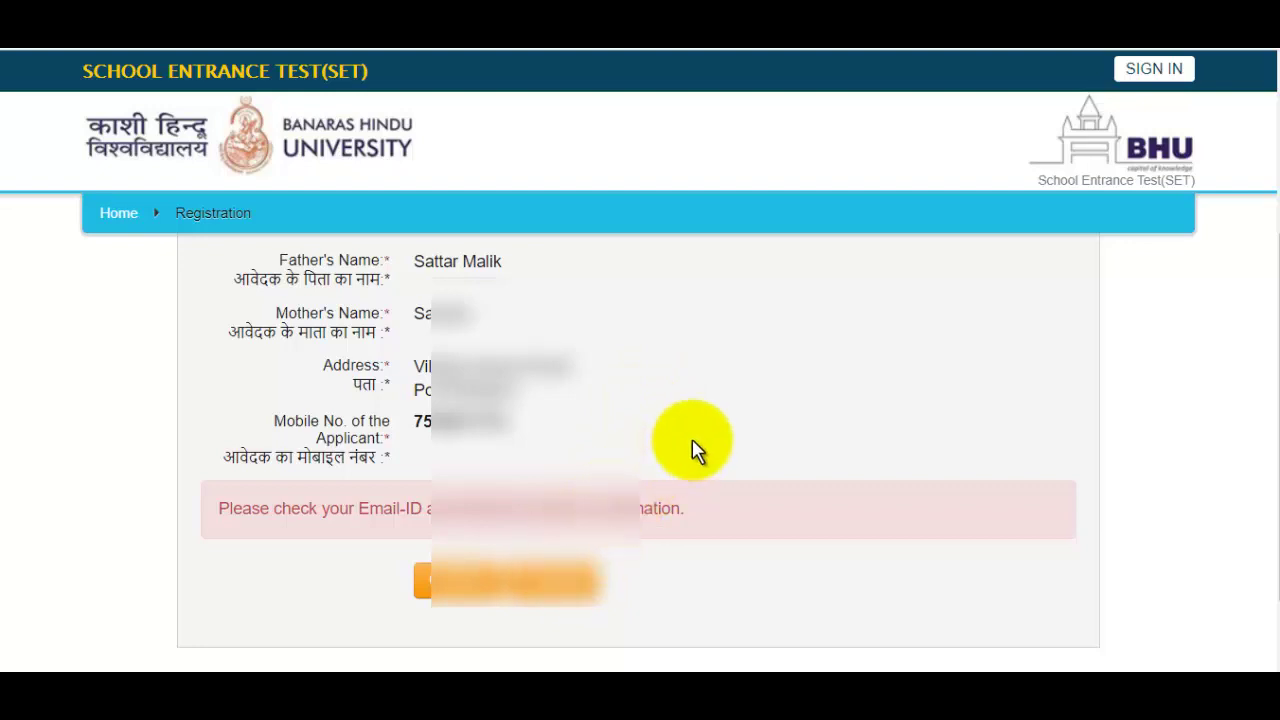
pyautogui.scroll(2, 692, 439)
pyautogui.scroll(-3, 700, 432)
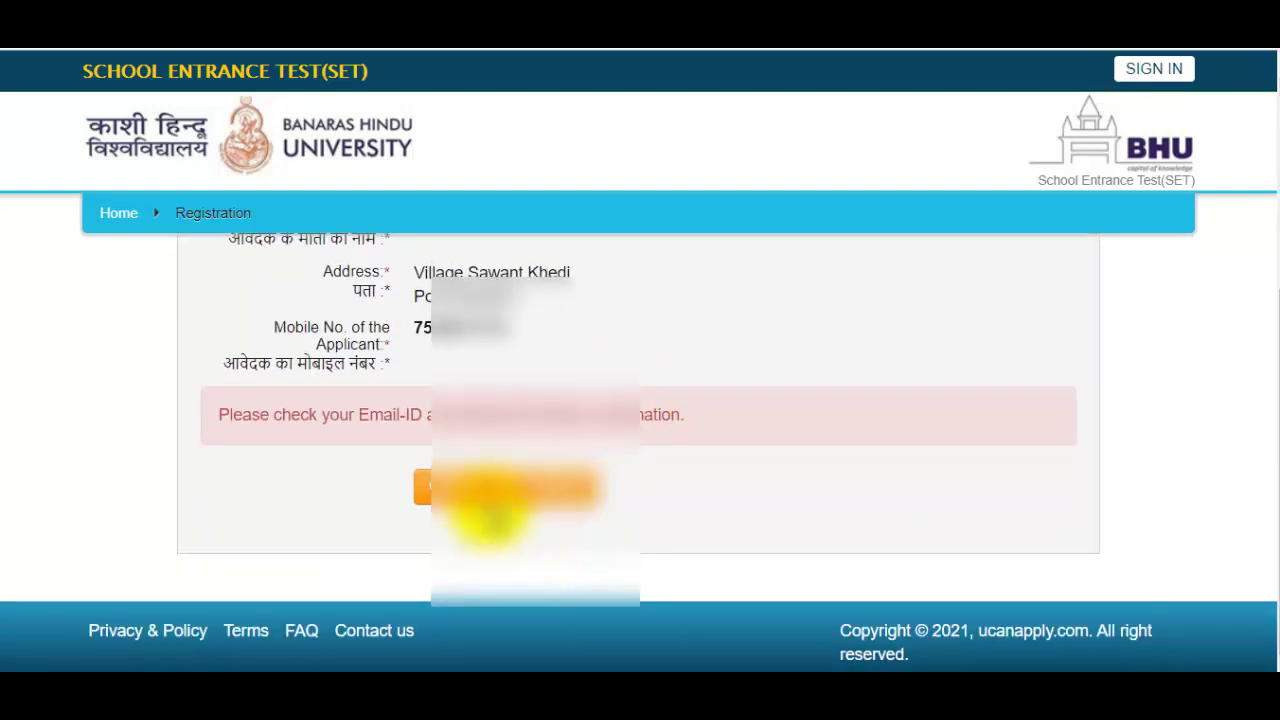
pyautogui.click(490, 490)
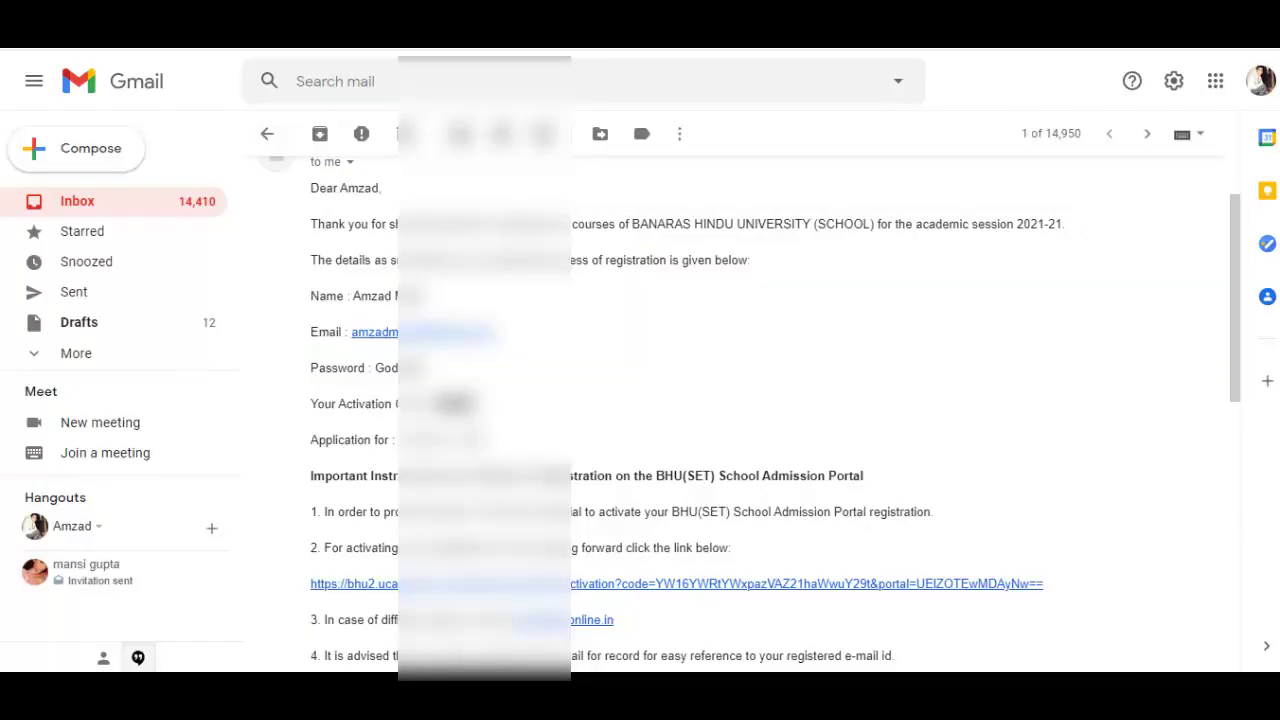
# Read the BHU(SET) activation email in Gmail, from the account details and activation code down to the activation link.
pyautogui.scroll(1, 760, 300)
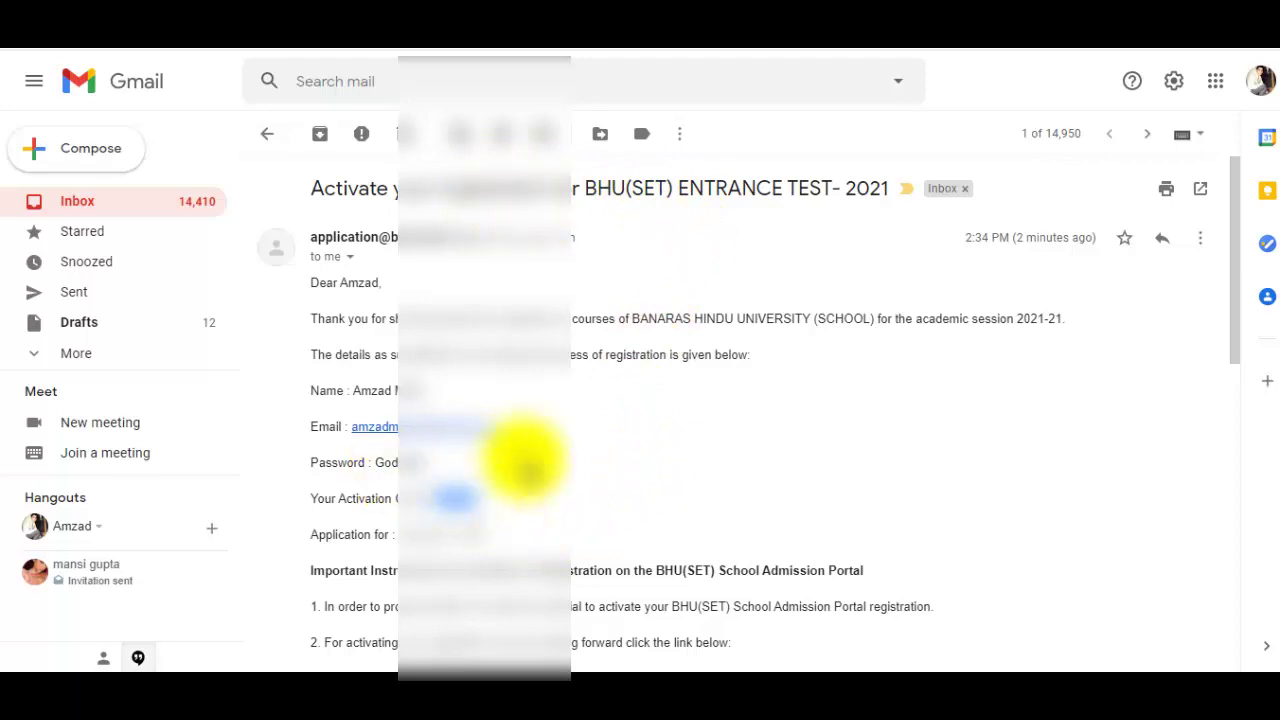
pyautogui.click(457, 527)
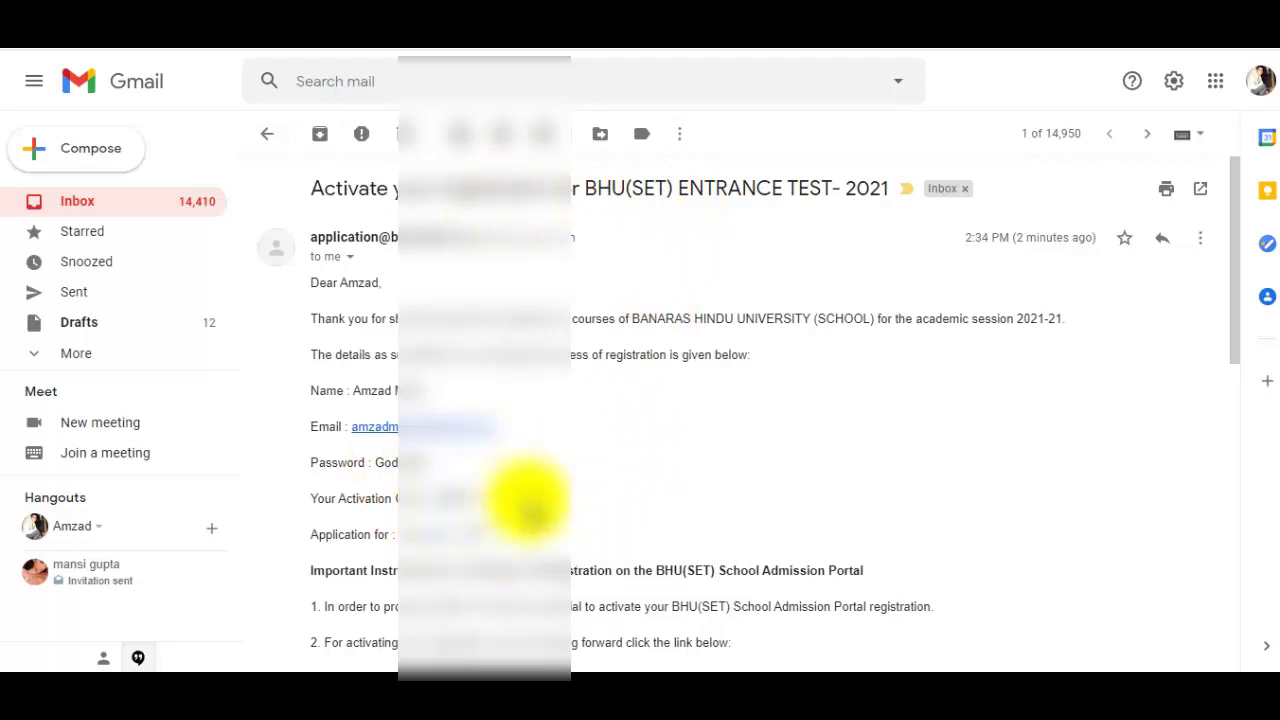
pyautogui.scroll(-2, 527, 497)
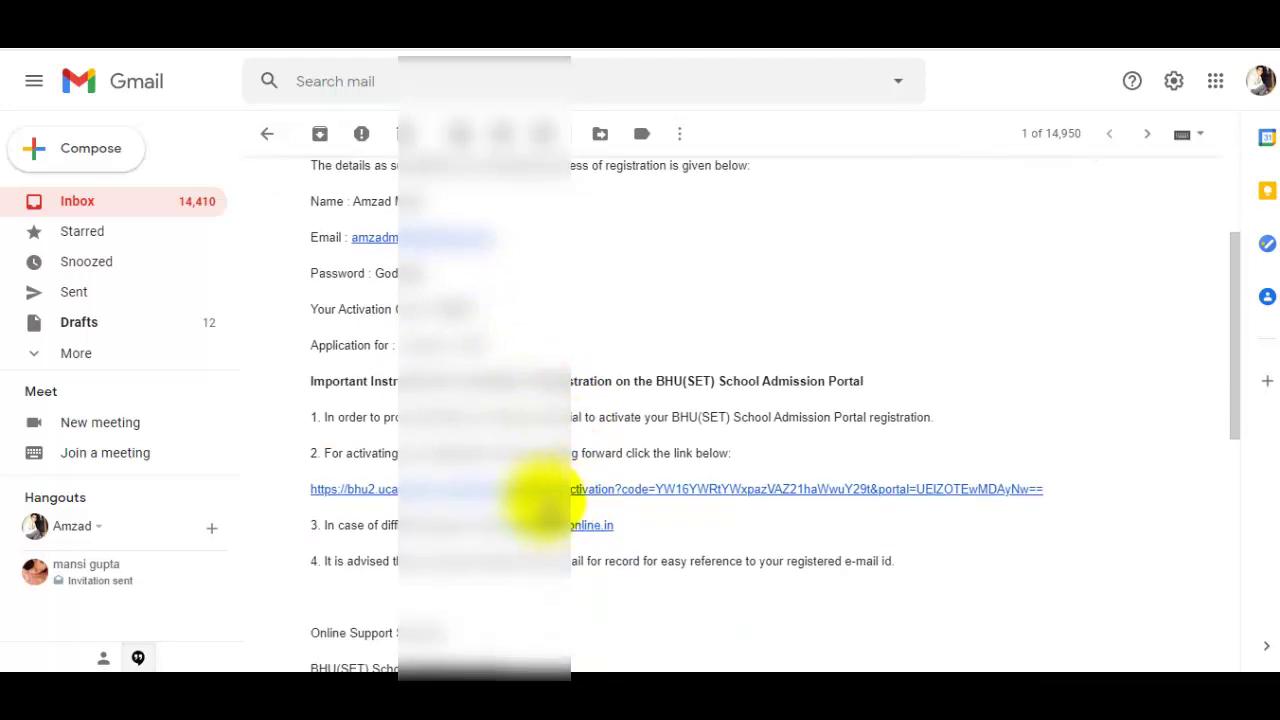
# Open the activation page from the email, enter the activation code and submit it to activate the account.
pyautogui.moveTo(330, 453); pyautogui.dragTo(595, 490)
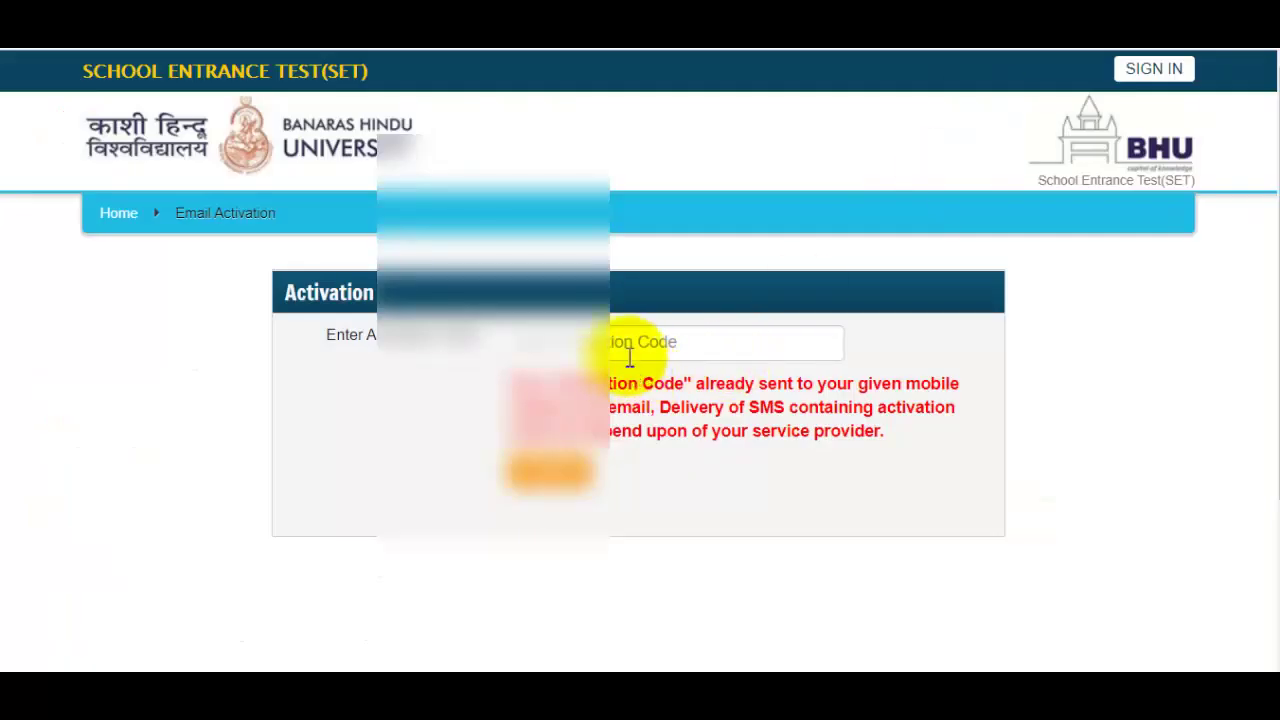
pyautogui.click(629, 358)
pyautogui.hotkey('ctrl', 'v')
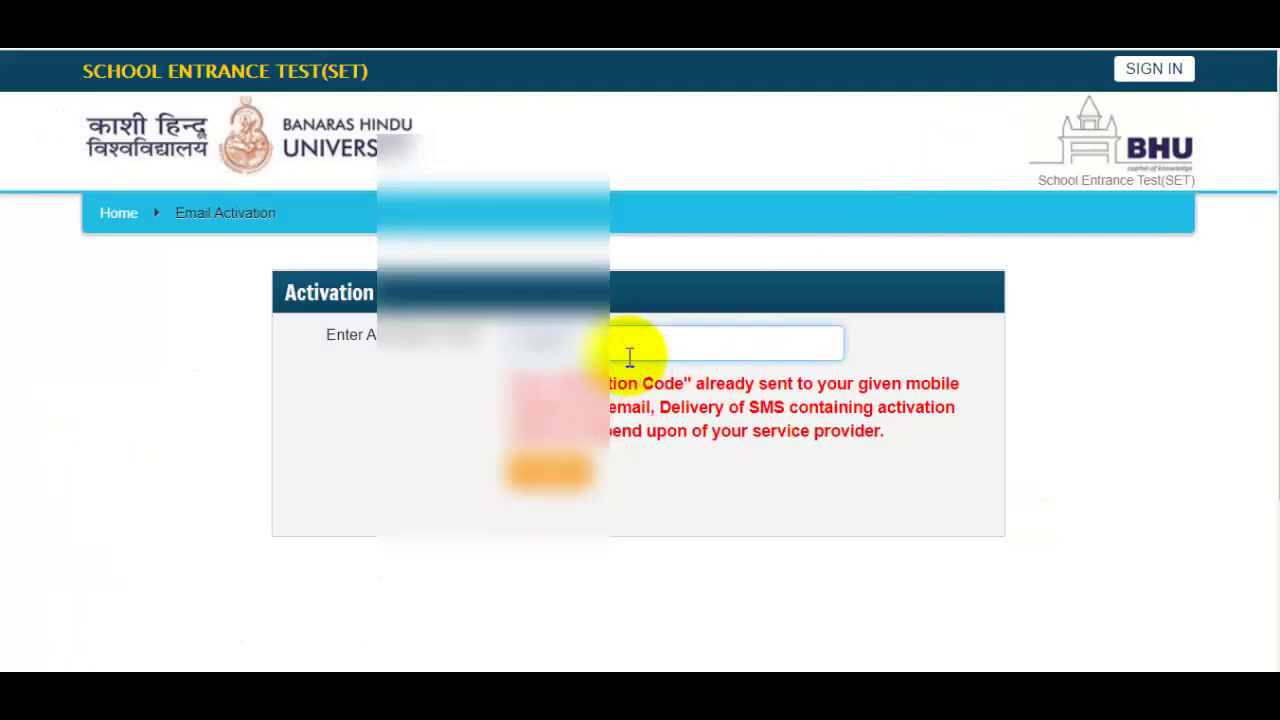
pyautogui.click(556, 481)
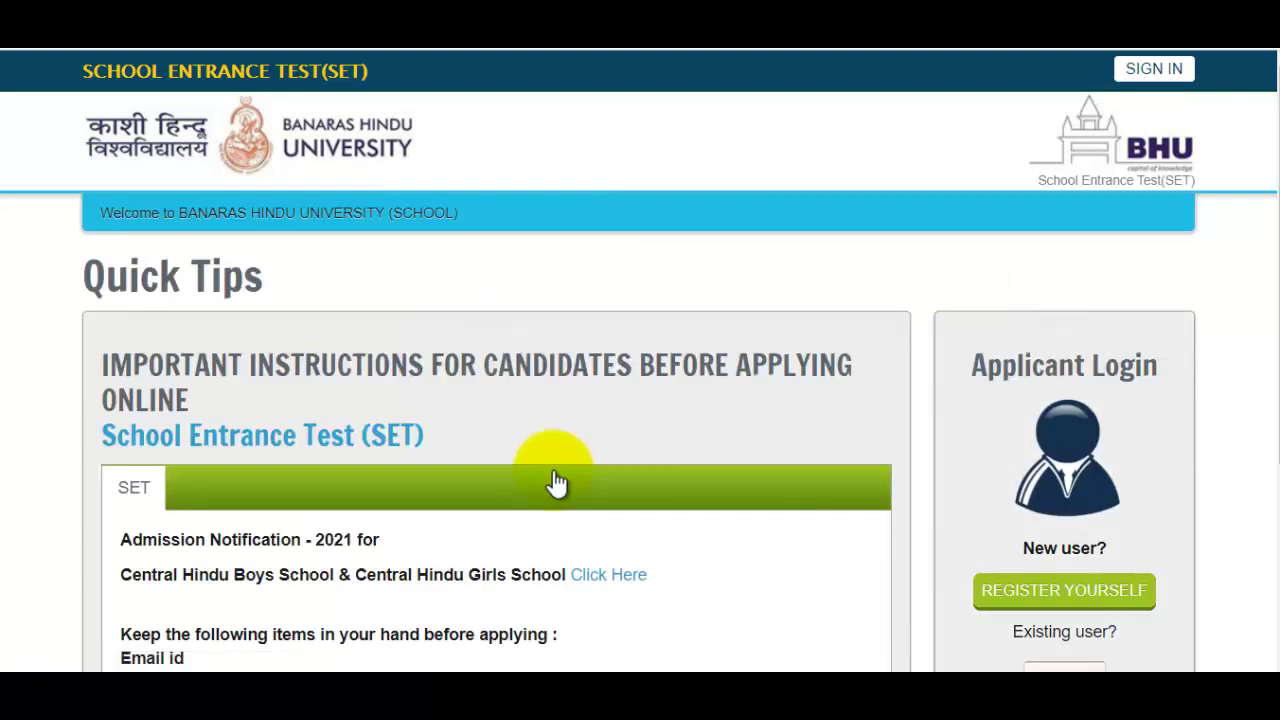
# Open the existing applicant sign-in form and fill in the registered e-mail address copied from the activation email.
pyautogui.hotkey('ctrl', '-')
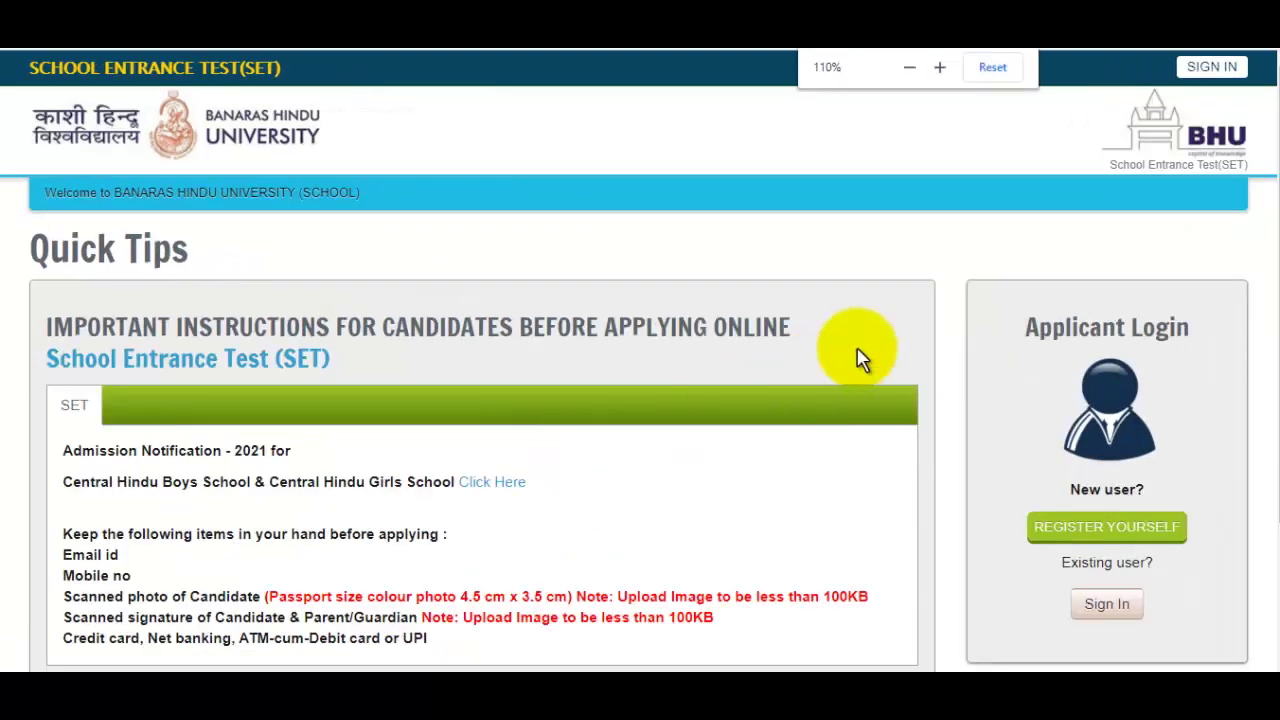
pyautogui.scroll(-1, 857, 354)
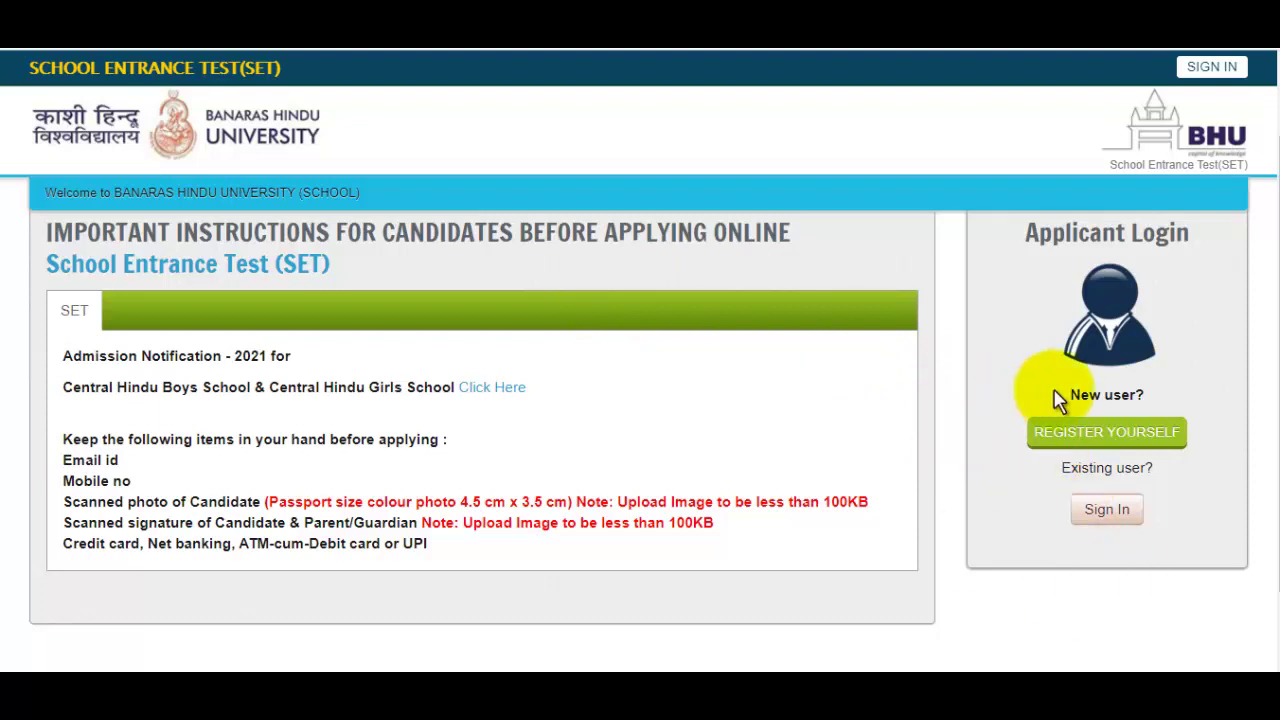
pyautogui.click(1091, 512)
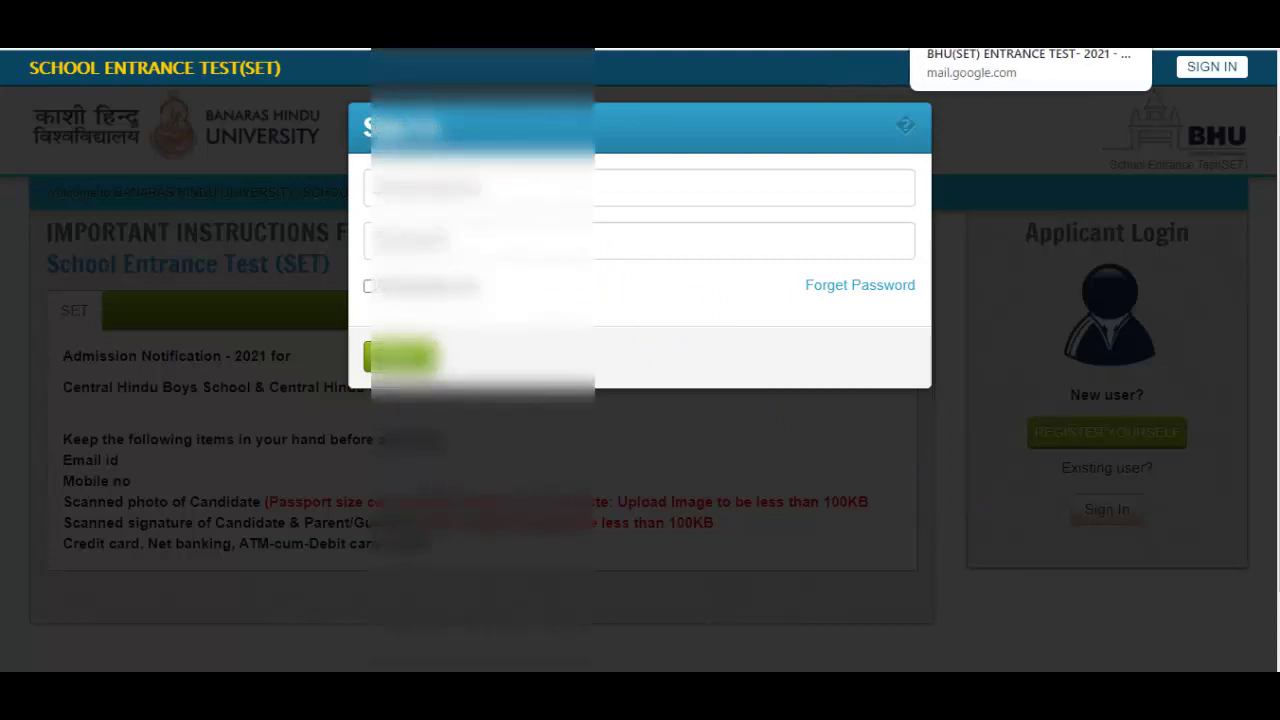
pyautogui.click(990, 30)
pyautogui.moveTo(551, 250); pyautogui.dragTo(500, 238)
pyautogui.click(935, 30)
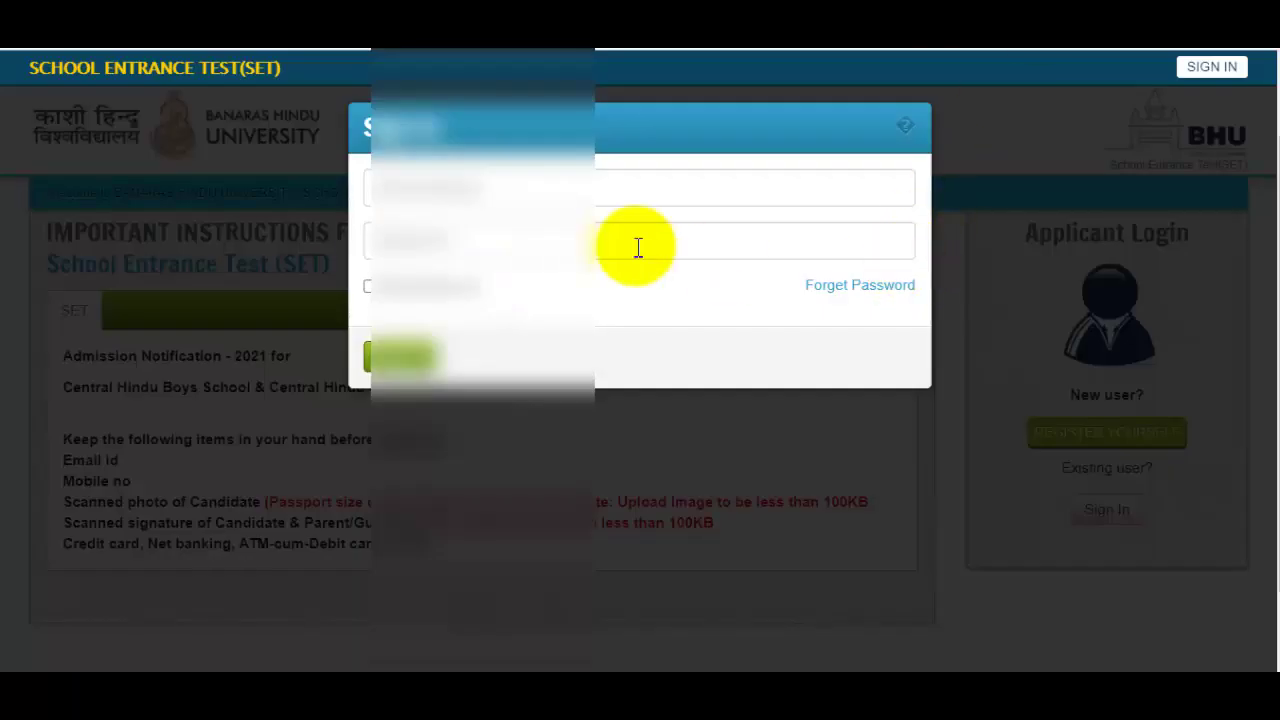
pyautogui.click(634, 244)
pyautogui.click(557, 192)
pyautogui.hotkey('ctrl', 'v')
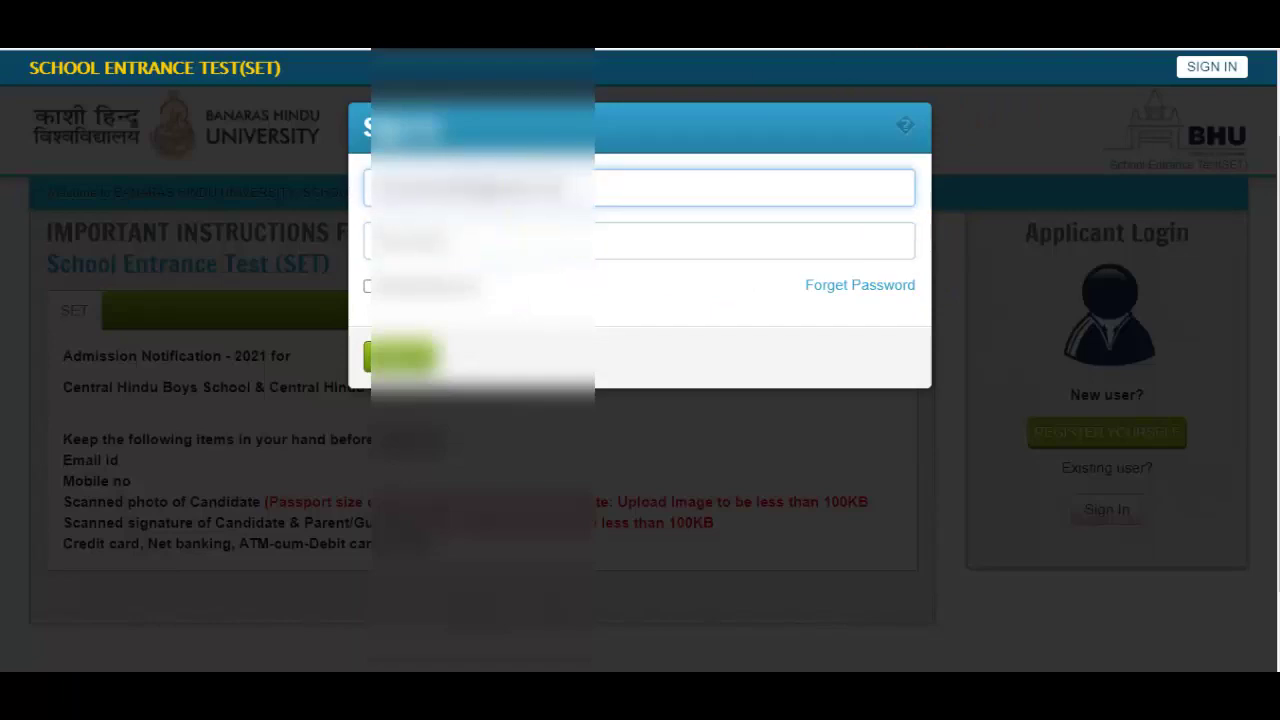
# Copy the account password from the activation email into the sign-in form and sign in.
pyautogui.hotkey('ctrl', 'shift', 'Tab')
pyautogui.hotkey('ctrl', 'shift', 'Tab')
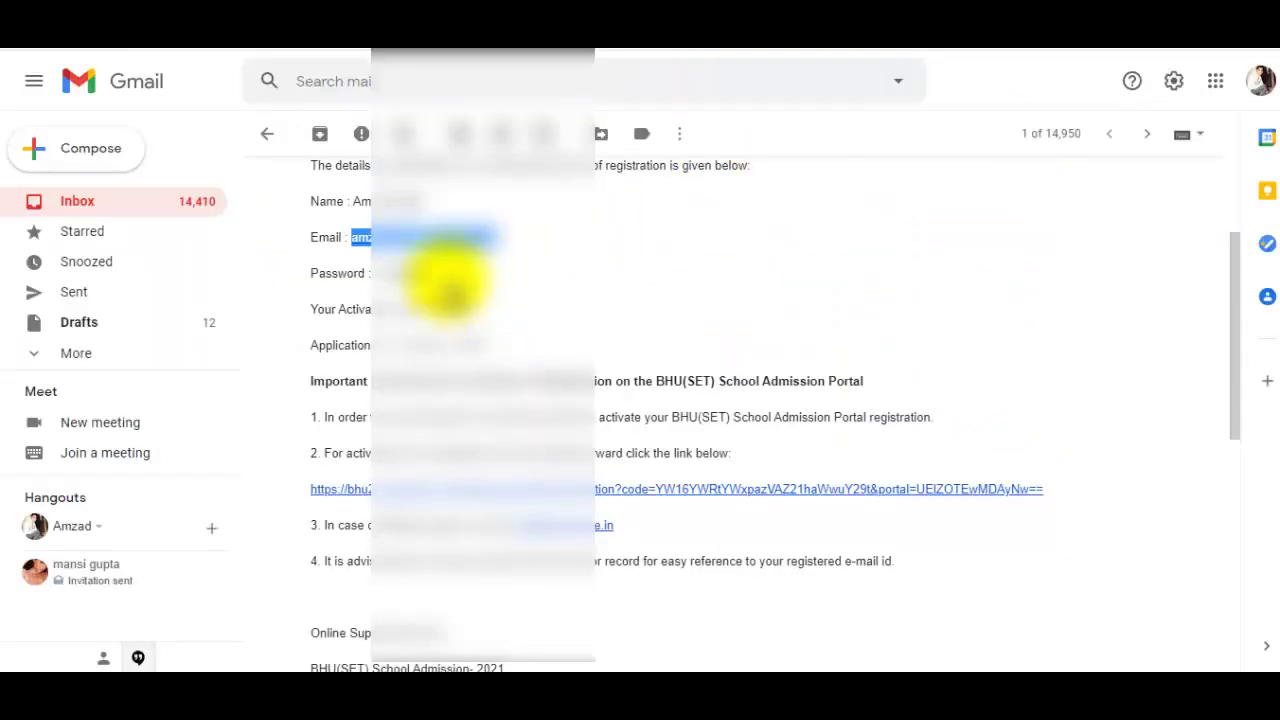
pyautogui.moveTo(440, 276); pyautogui.dragTo(385, 275)
pyautogui.hotkey('ctrl', 'Tab')
pyautogui.hotkey('ctrl', 'Tab')
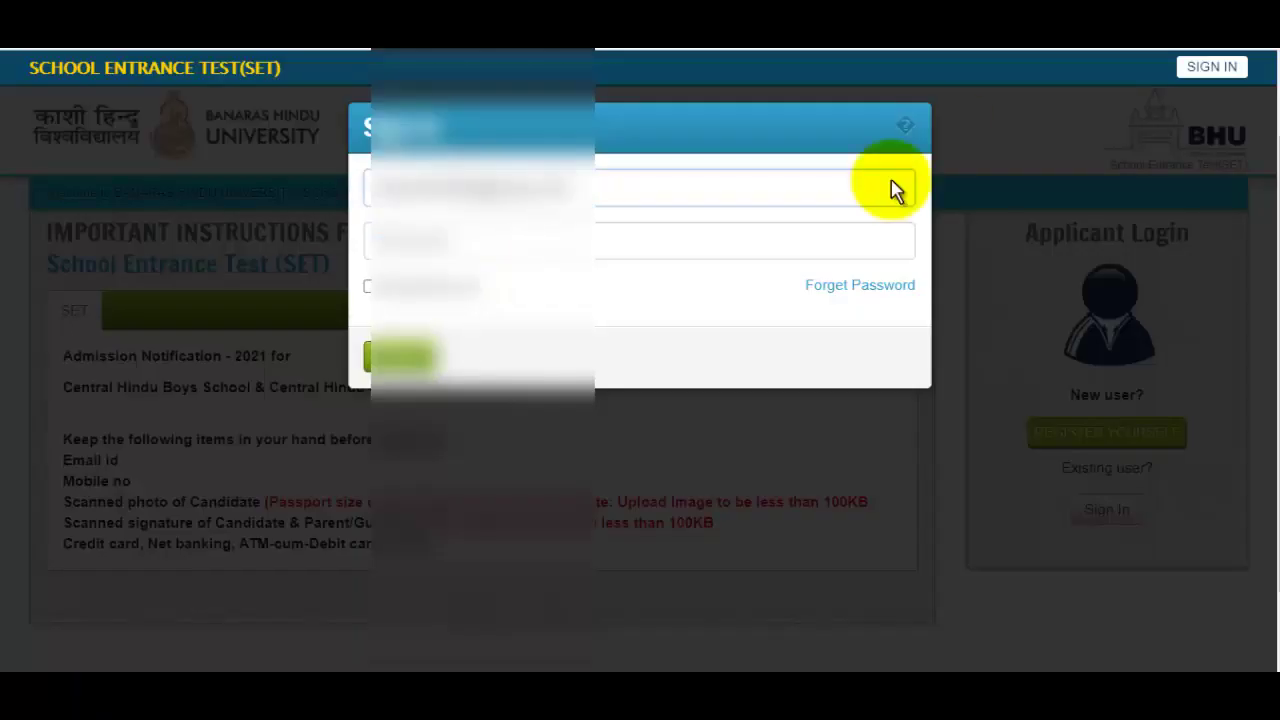
pyautogui.click(524, 248)
pyautogui.hotkey('ctrl', 'v')
pyautogui.click(410, 360)
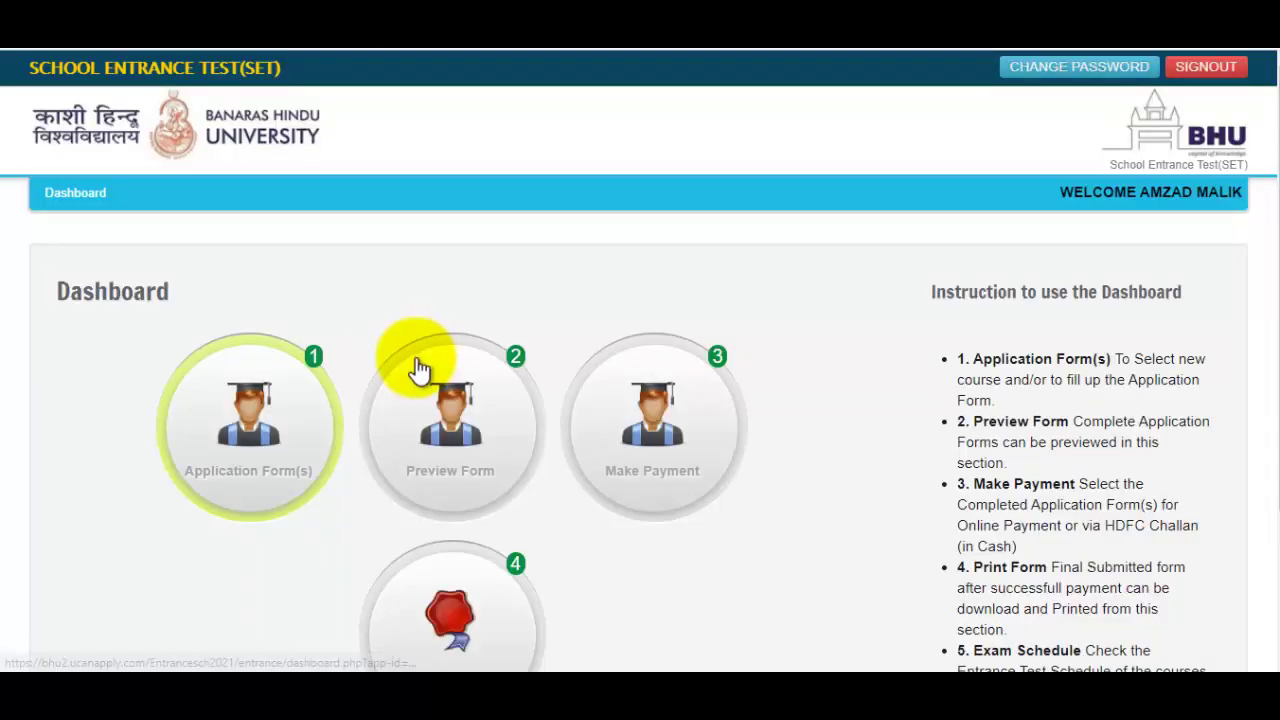
# Look over the dashboard sections and their instructions, and open Application Form(s).
pyautogui.scroll(-2, 375, 360)
pyautogui.scroll(-1, 370, 358)
pyautogui.scroll(2, 670, 400)
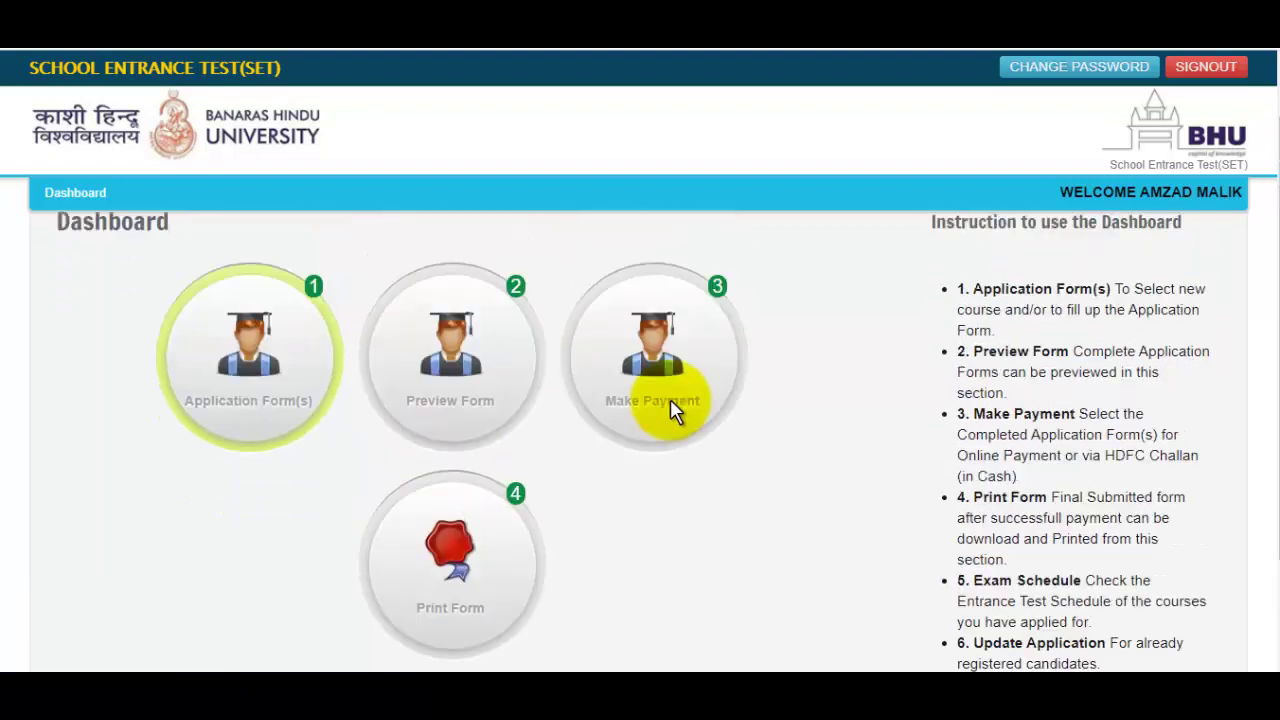
pyautogui.scroll(-1, 673, 410)
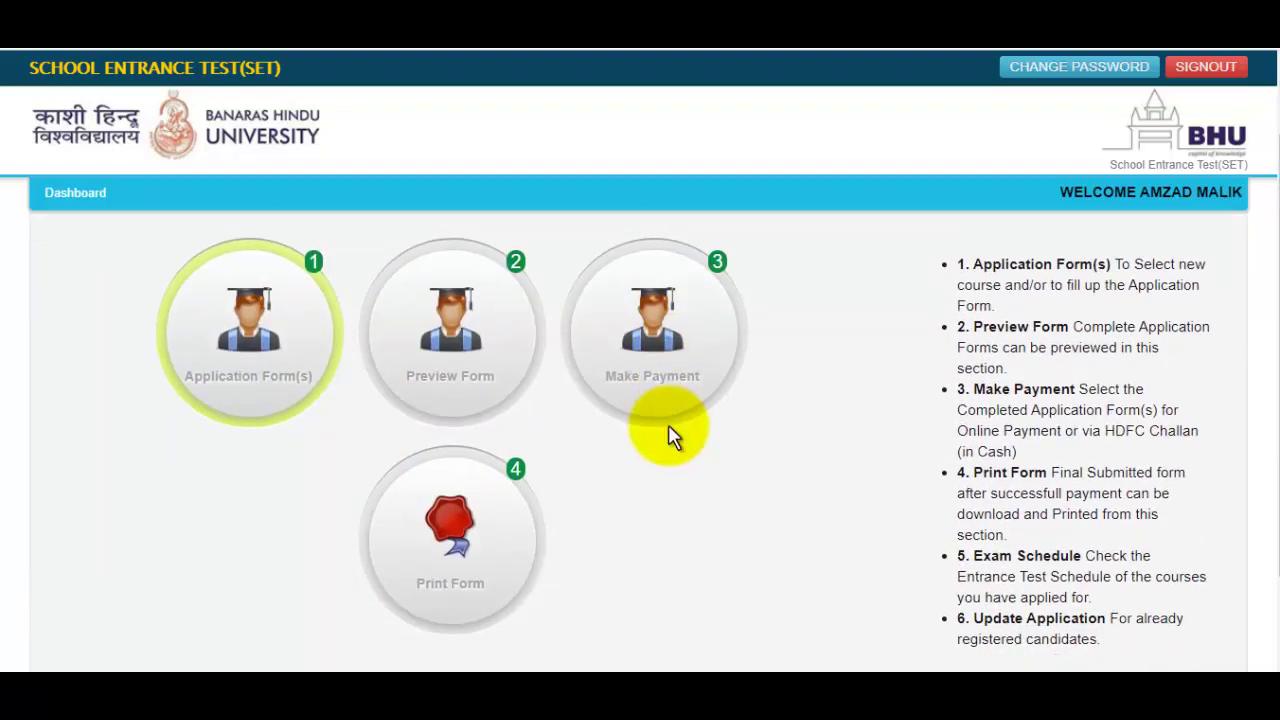
pyautogui.click(282, 362)
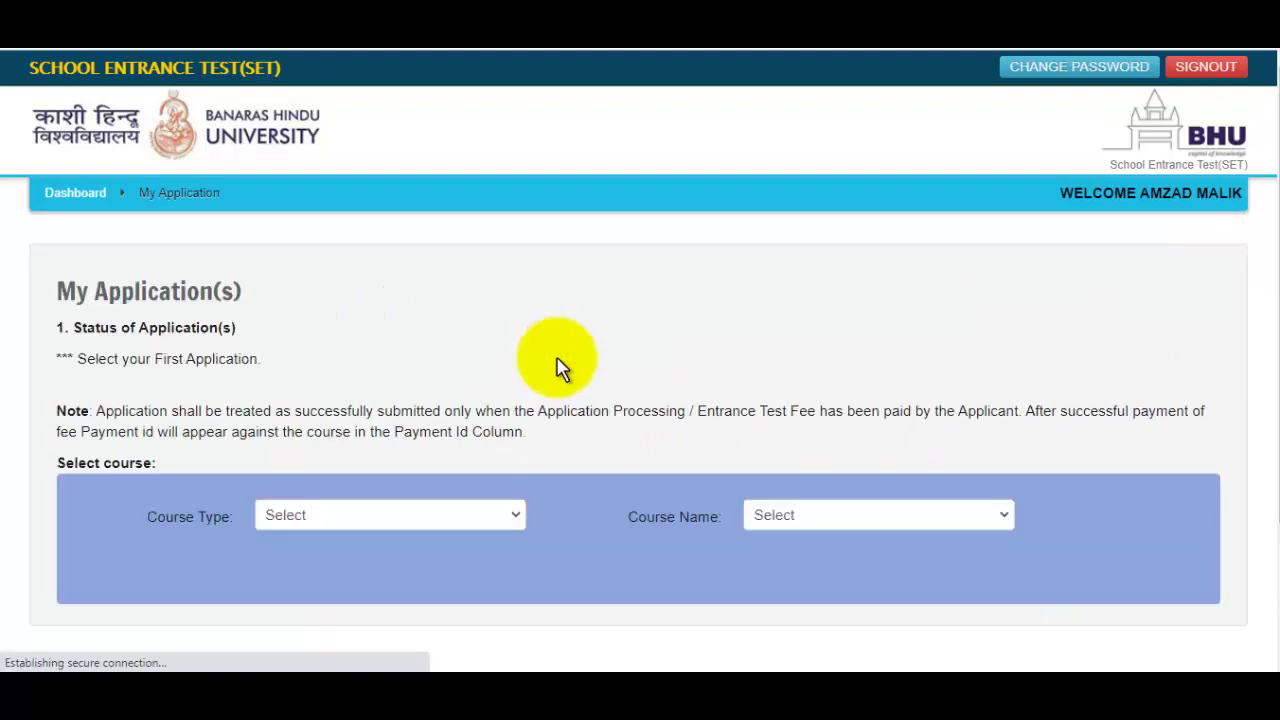
# Set the course type to SET and the course name to (111) XI- Maths, and open the eligibility check.
pyautogui.scroll(-2, 597, 351)
pyautogui.scroll(2, 597, 351)
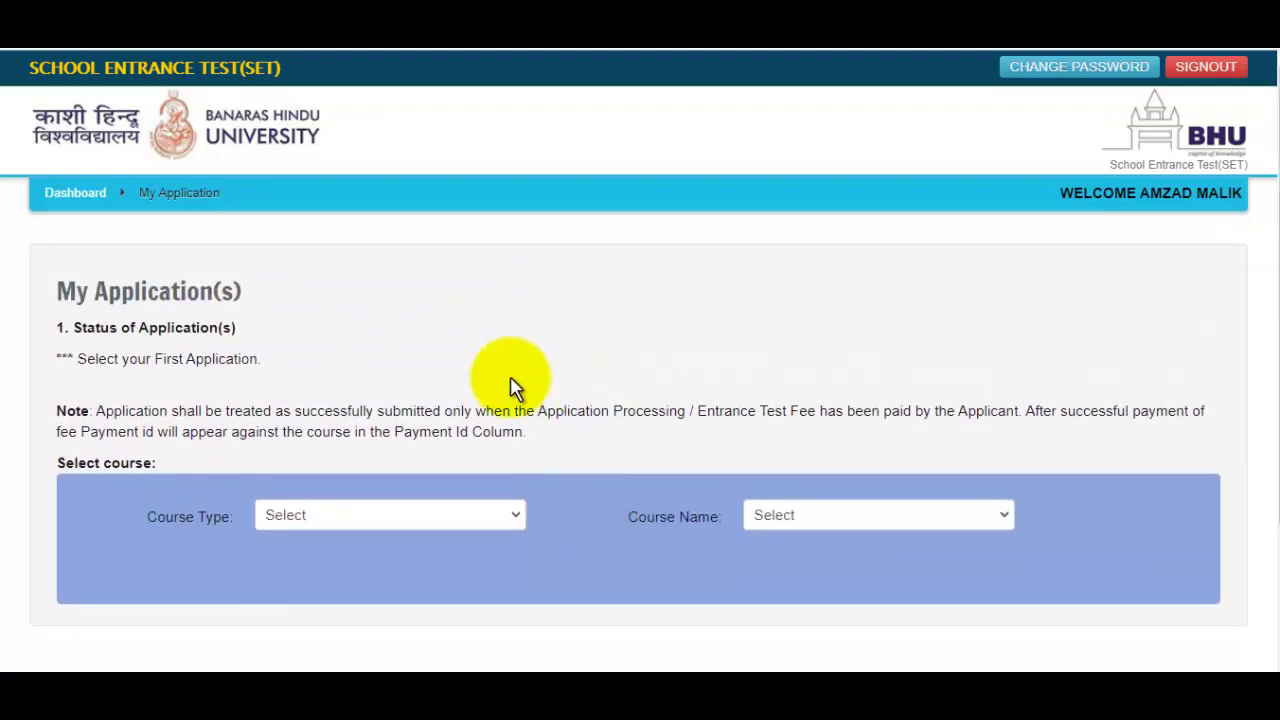
pyautogui.scroll(-1, 520, 390)
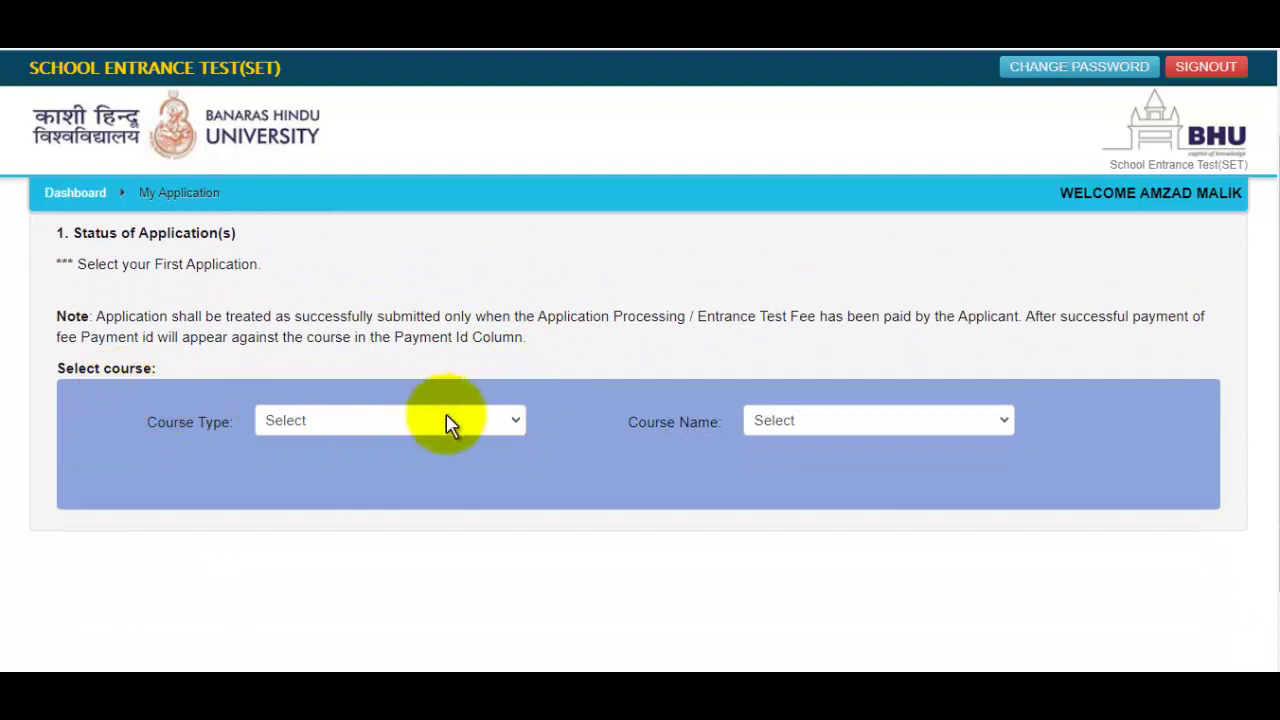
pyautogui.click(496, 422)
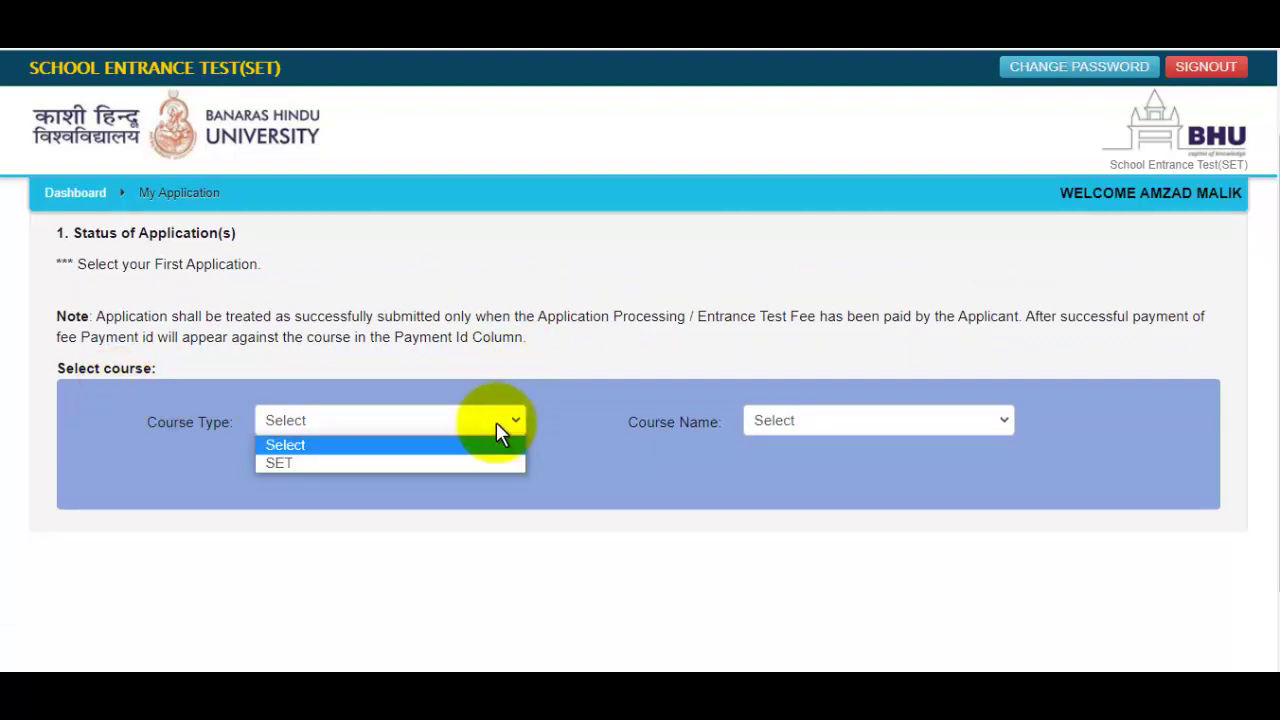
pyautogui.click(319, 463)
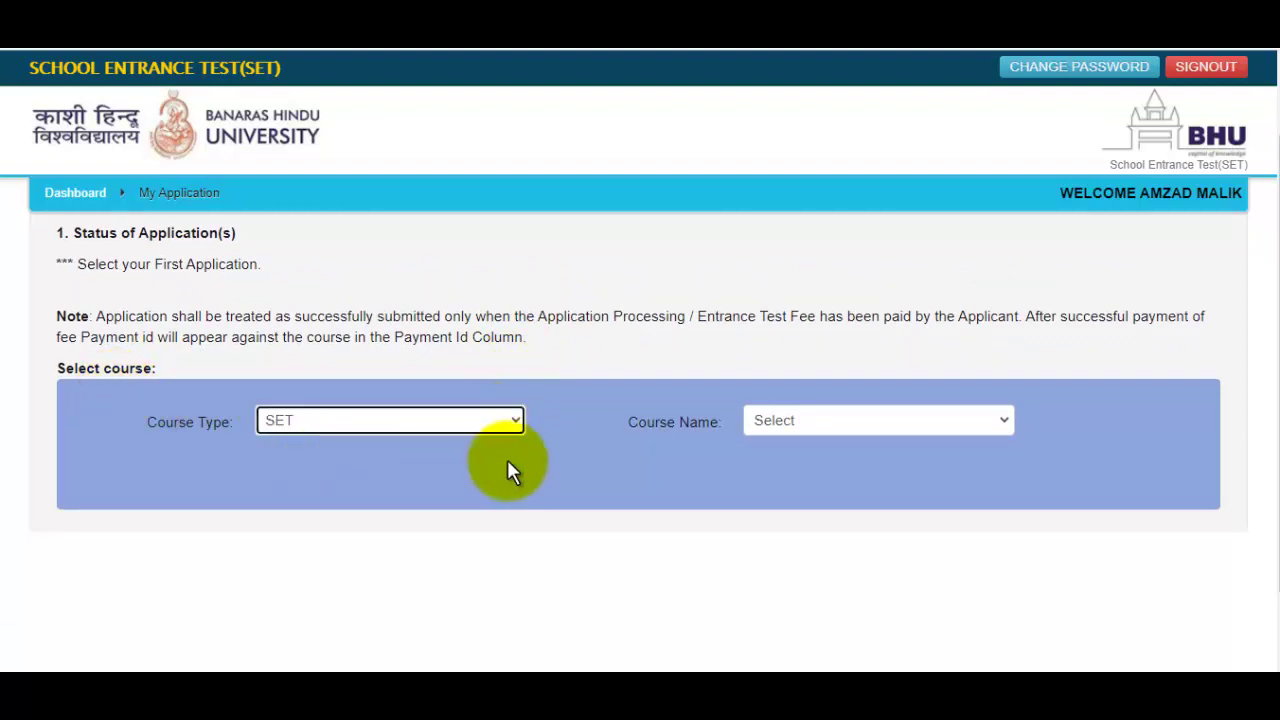
pyautogui.click(869, 421)
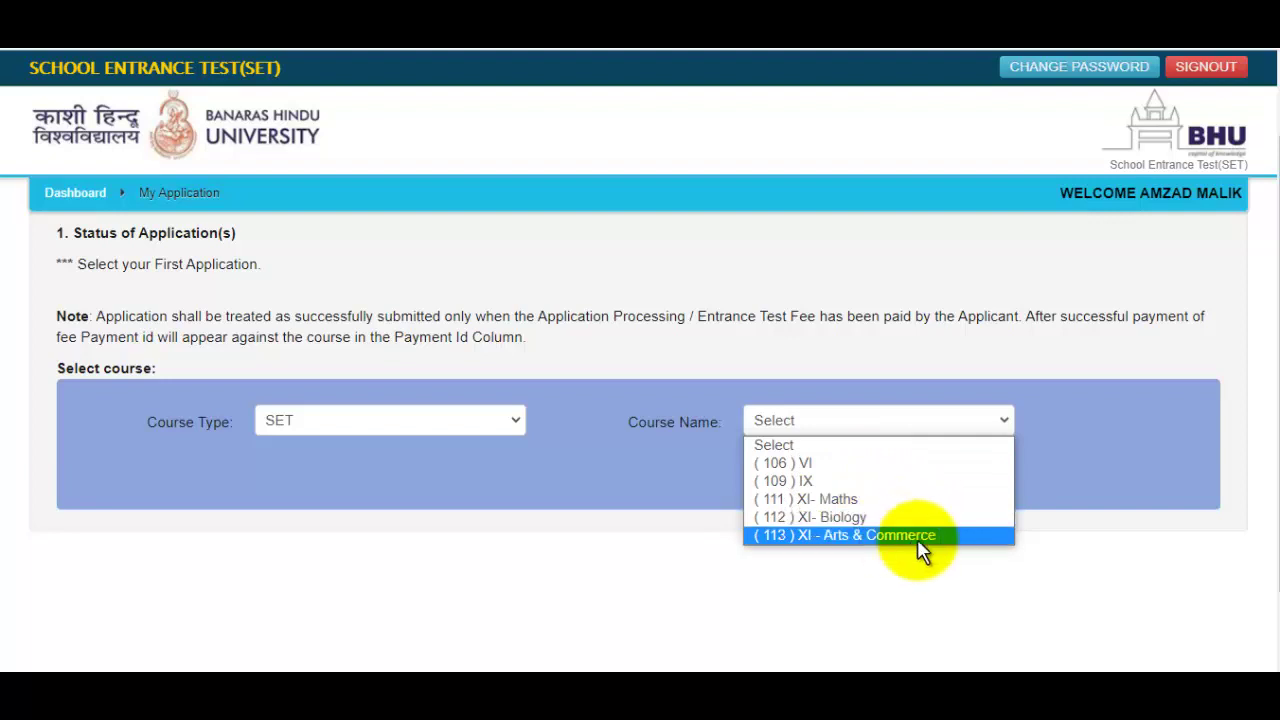
pyautogui.click(850, 499)
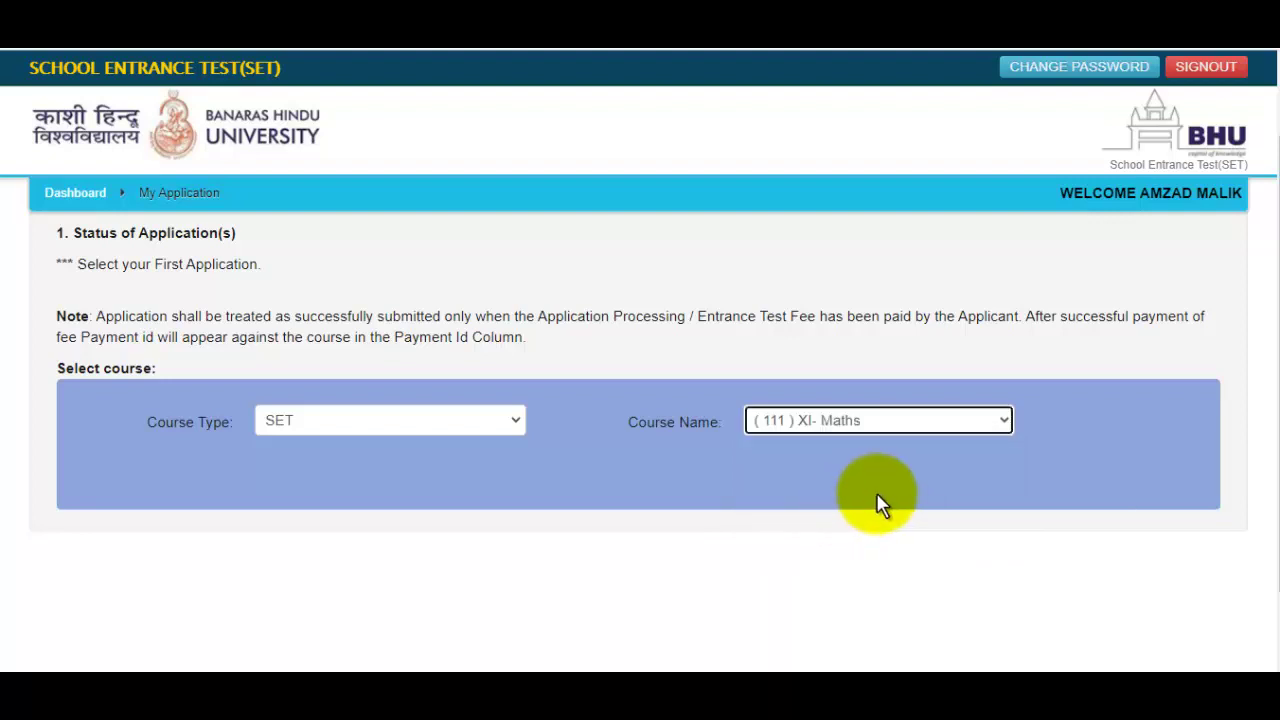
pyautogui.click(360, 466)
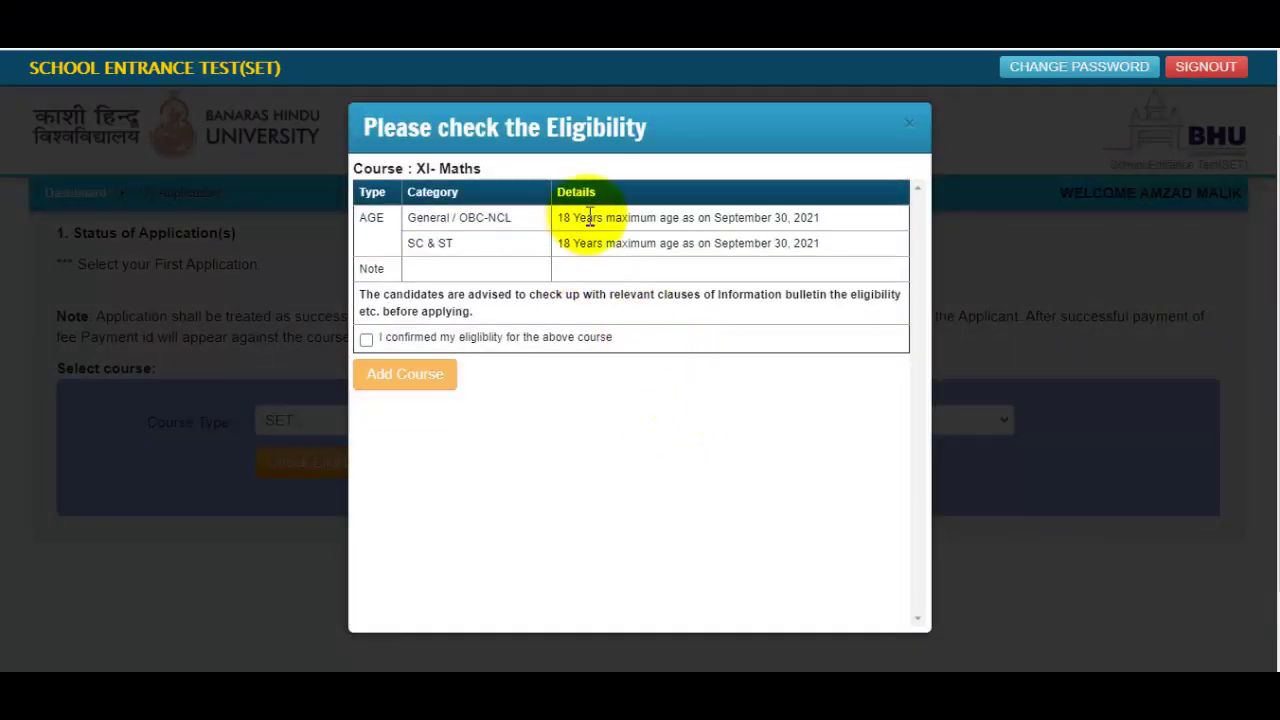
# Read the age limits per category, confirm eligibility for XI- Maths and add the course.
pyautogui.hotkey('ctrl', '+')
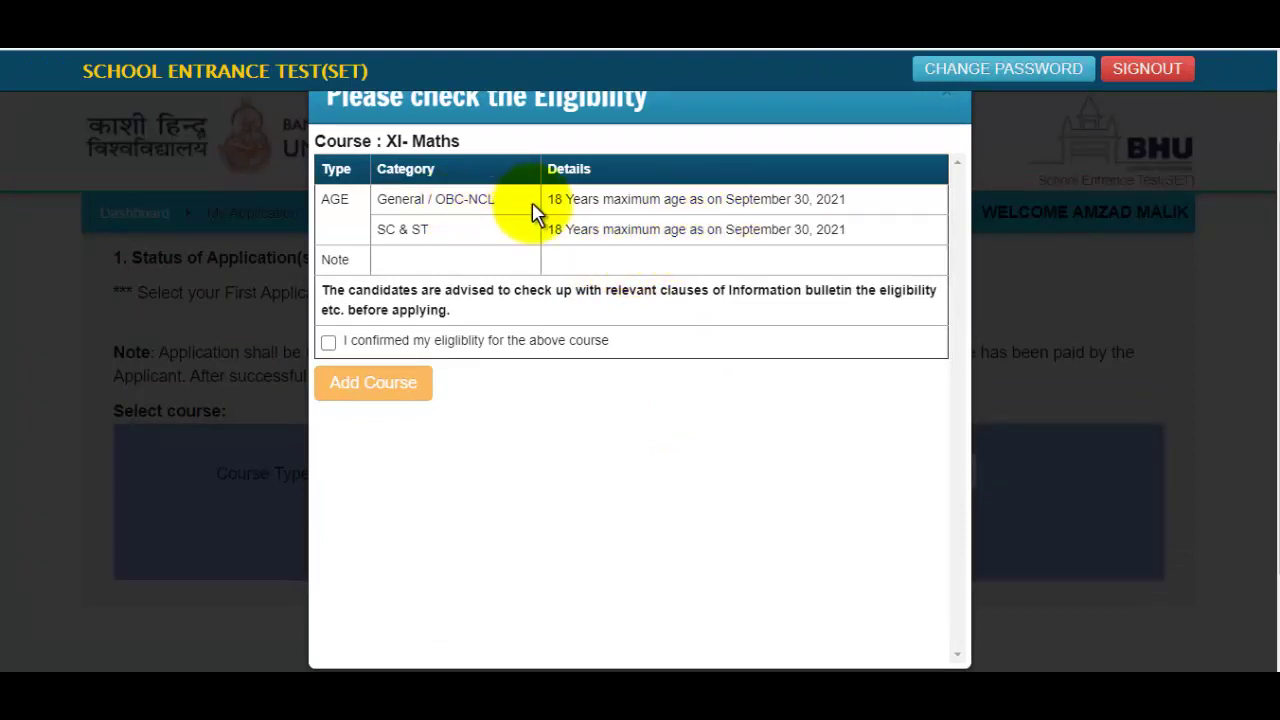
pyautogui.moveTo(414, 200); pyautogui.dragTo(468, 201)
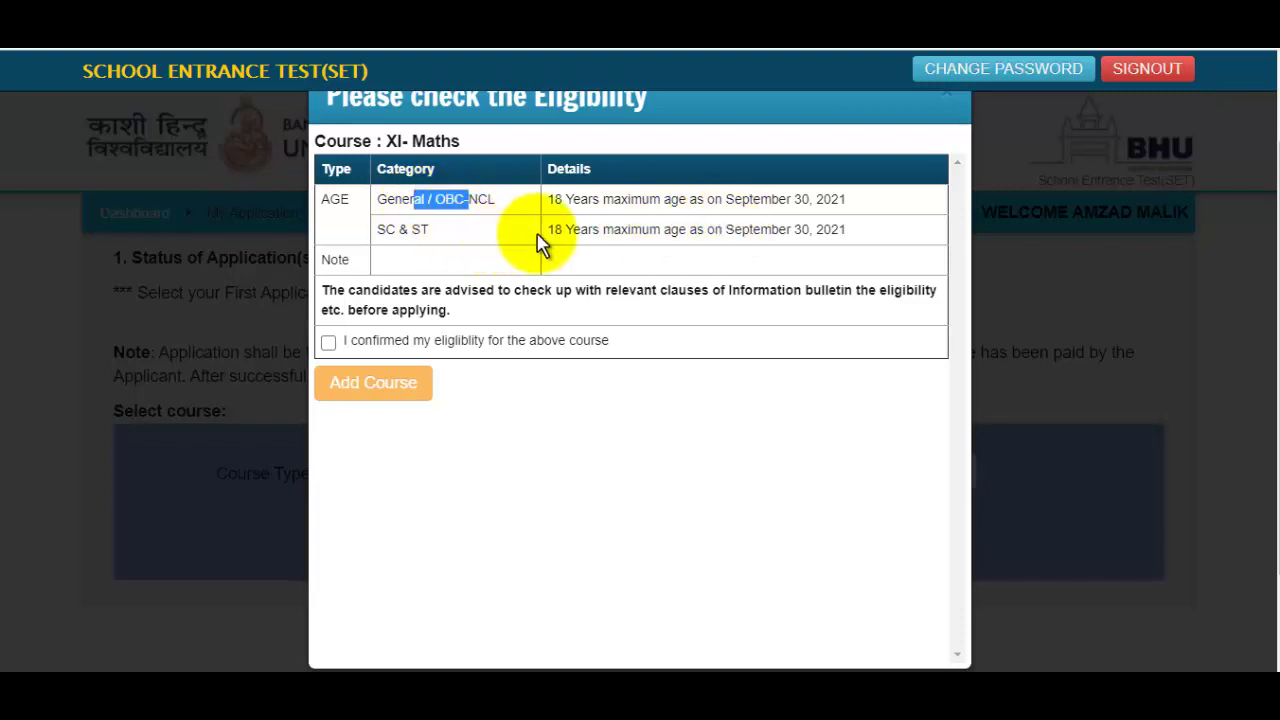
pyautogui.moveTo(679, 230); pyautogui.dragTo(775, 236)
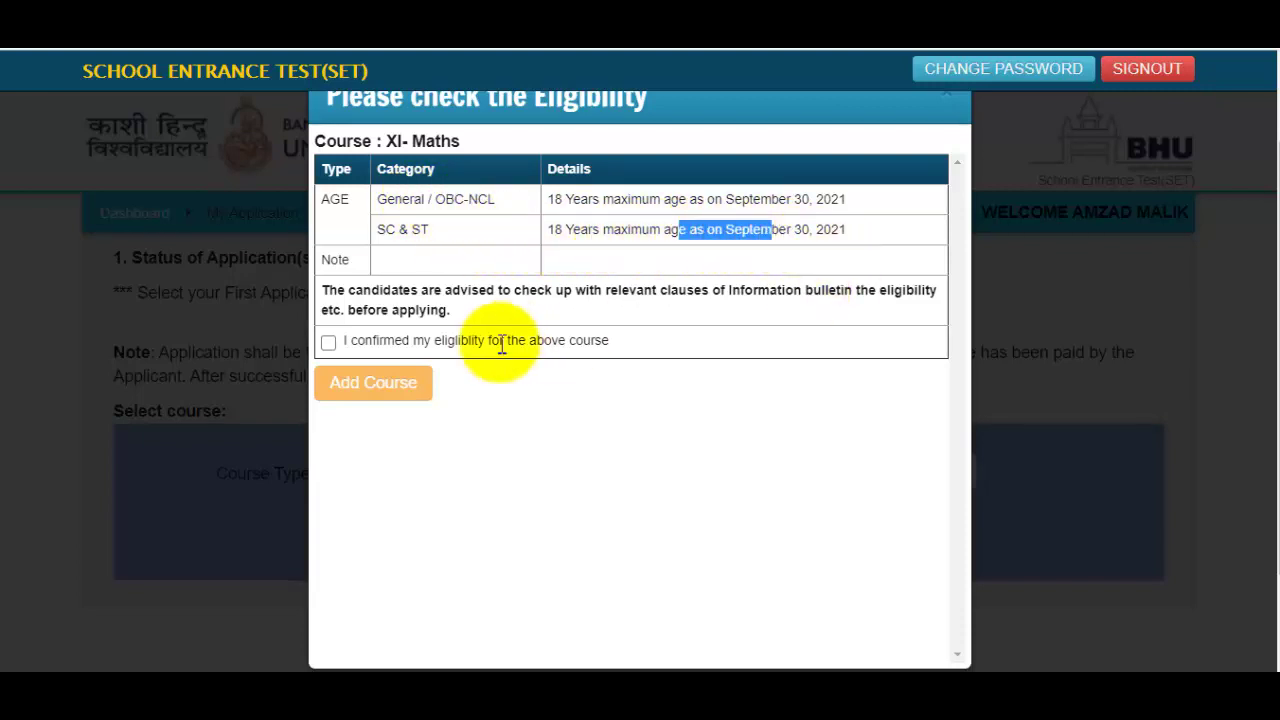
pyautogui.click(329, 342)
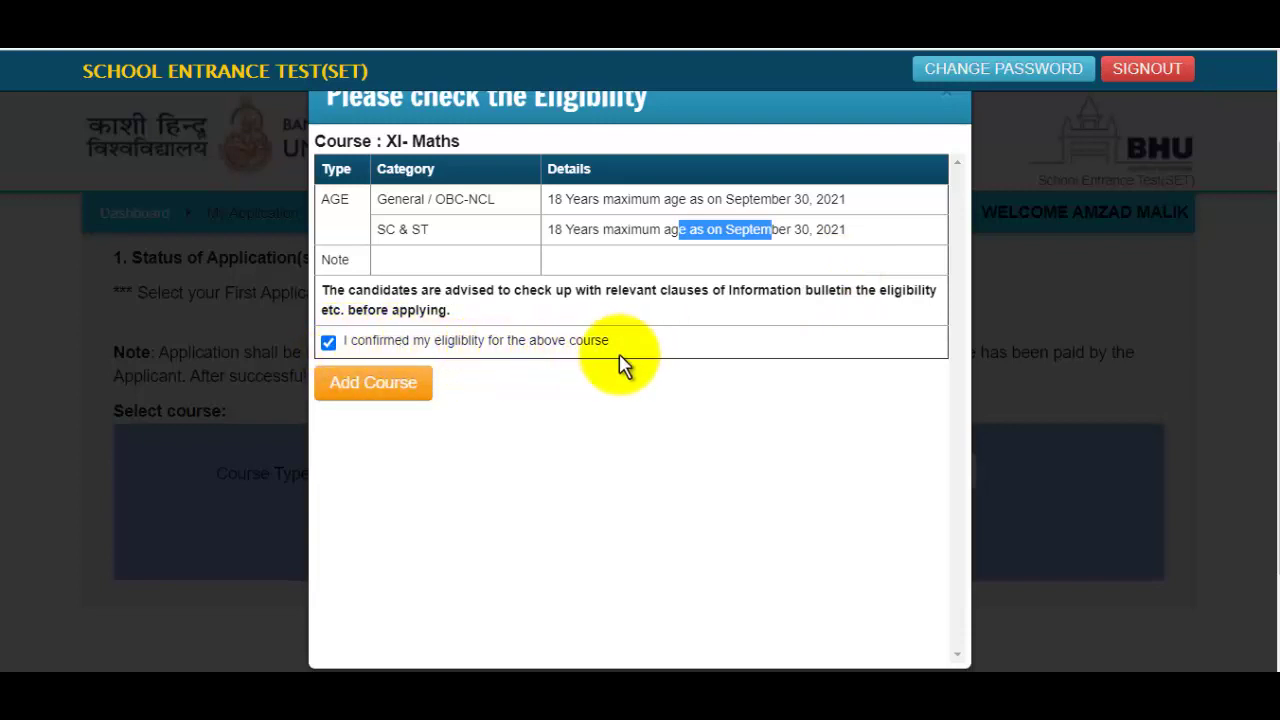
pyautogui.click(406, 388)
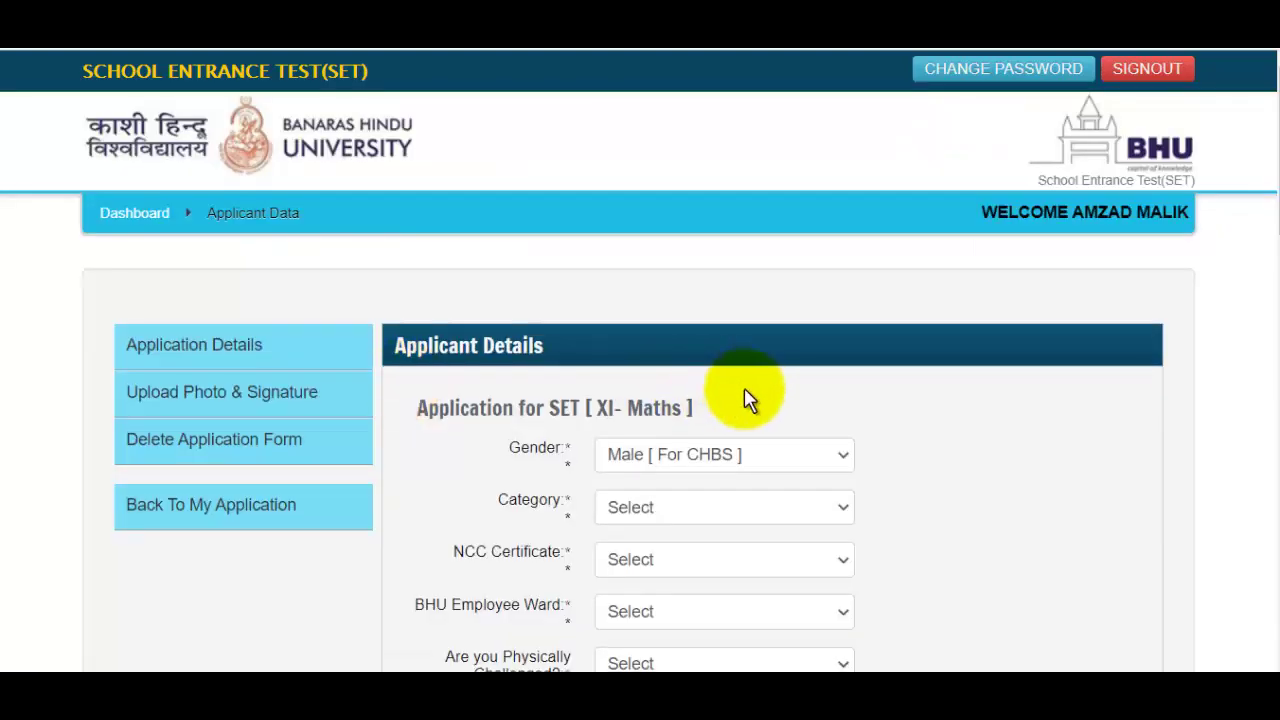
# Set the gender to Male [ For CHBS ] and the category to GENERAL in the applicant details.
pyautogui.scroll(-2, 744, 398)
pyautogui.scroll(2, 700, 394)
pyautogui.scroll(-1, 744, 400)
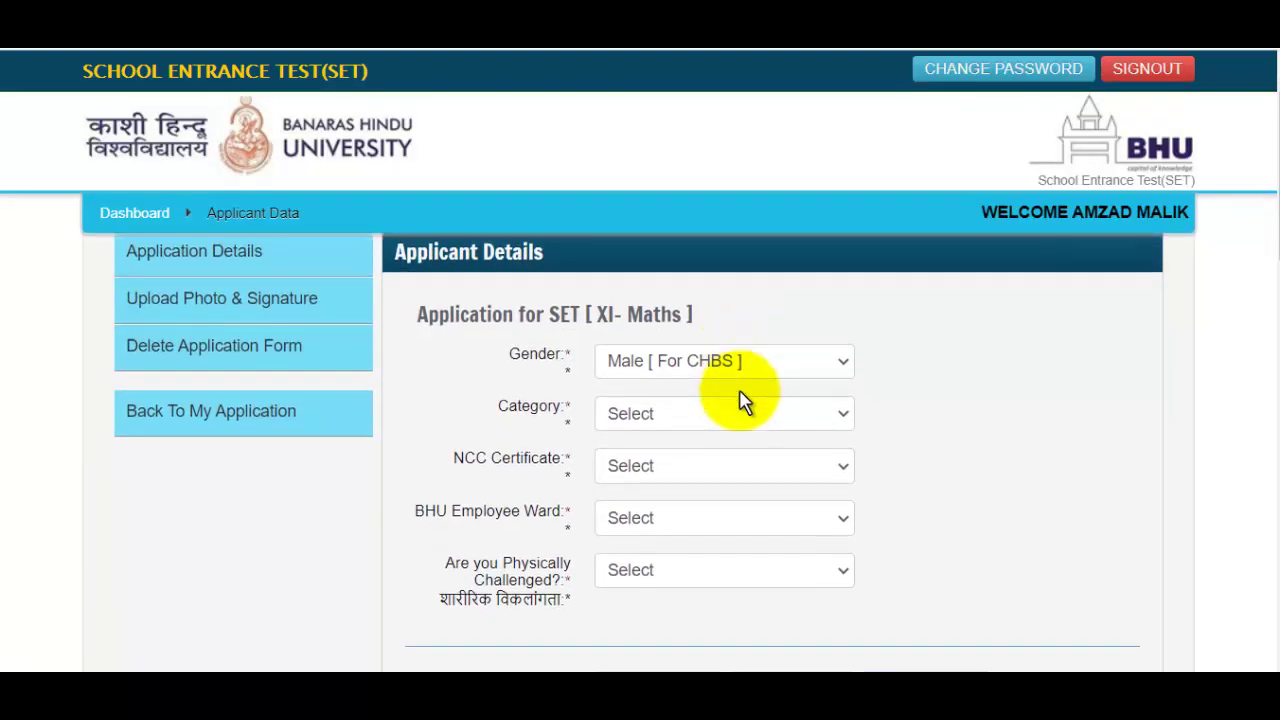
pyautogui.click(648, 360)
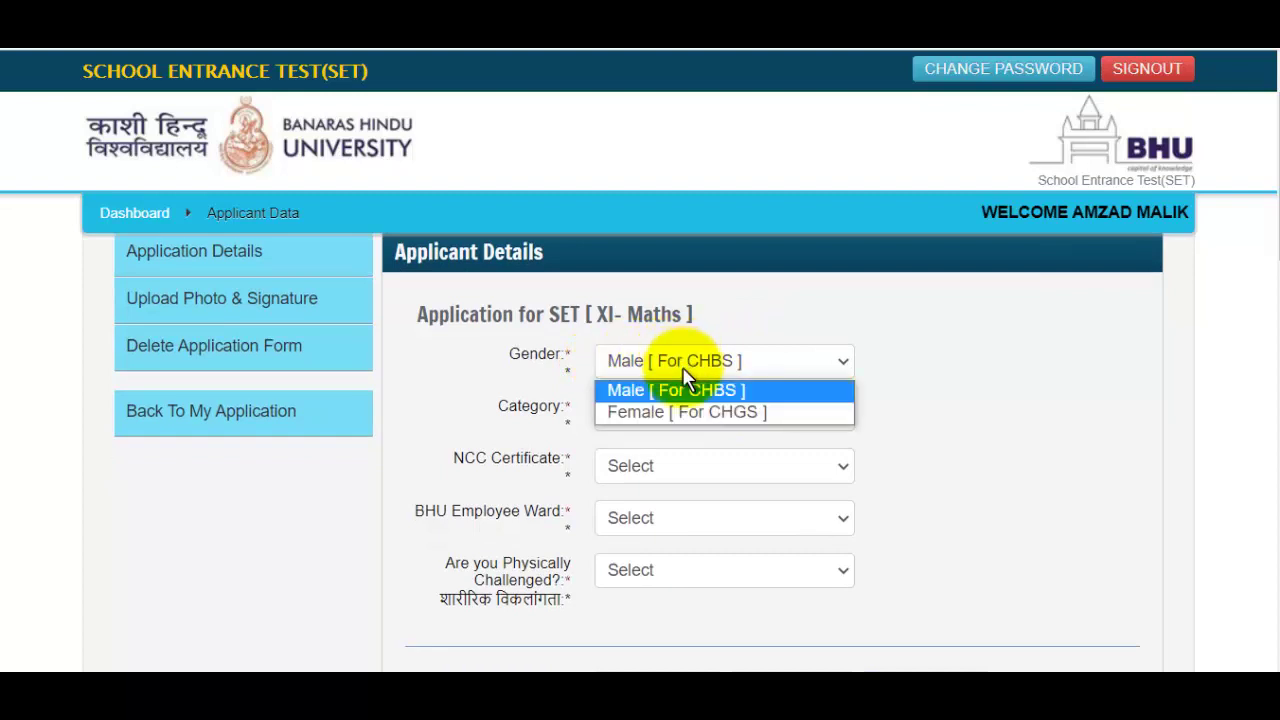
pyautogui.click(755, 390)
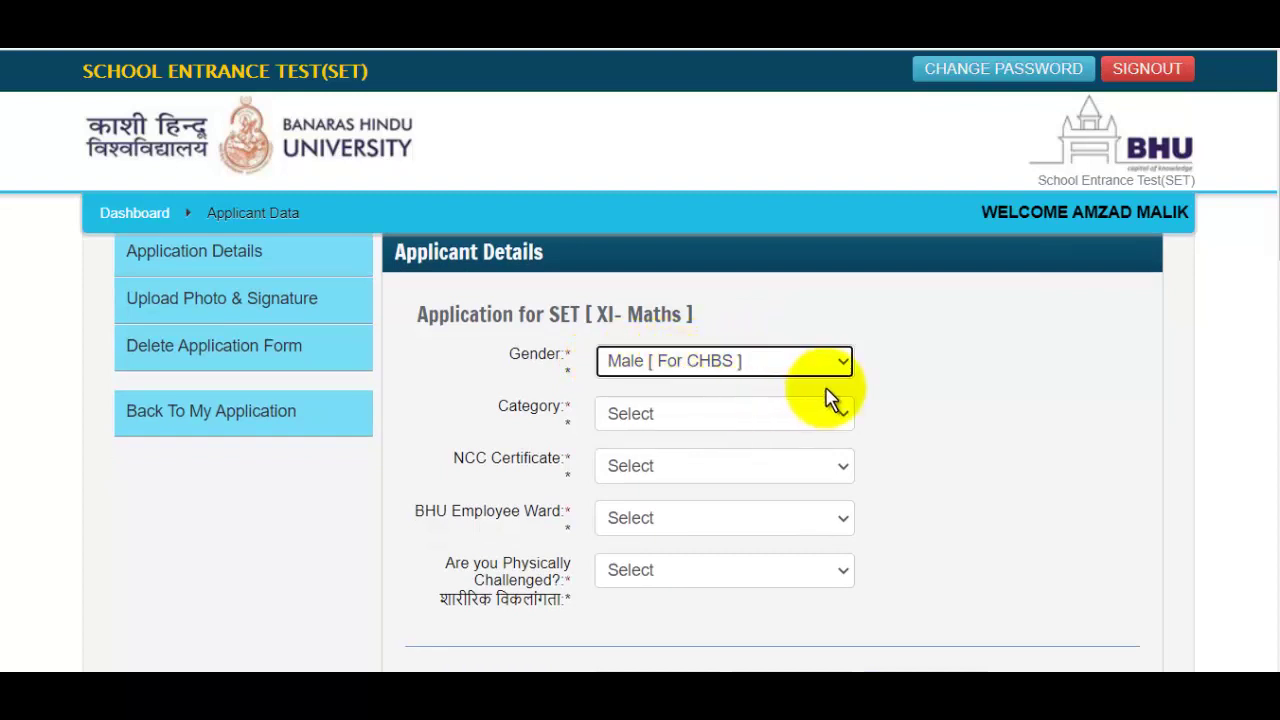
pyautogui.click(703, 422)
pyautogui.click(672, 463)
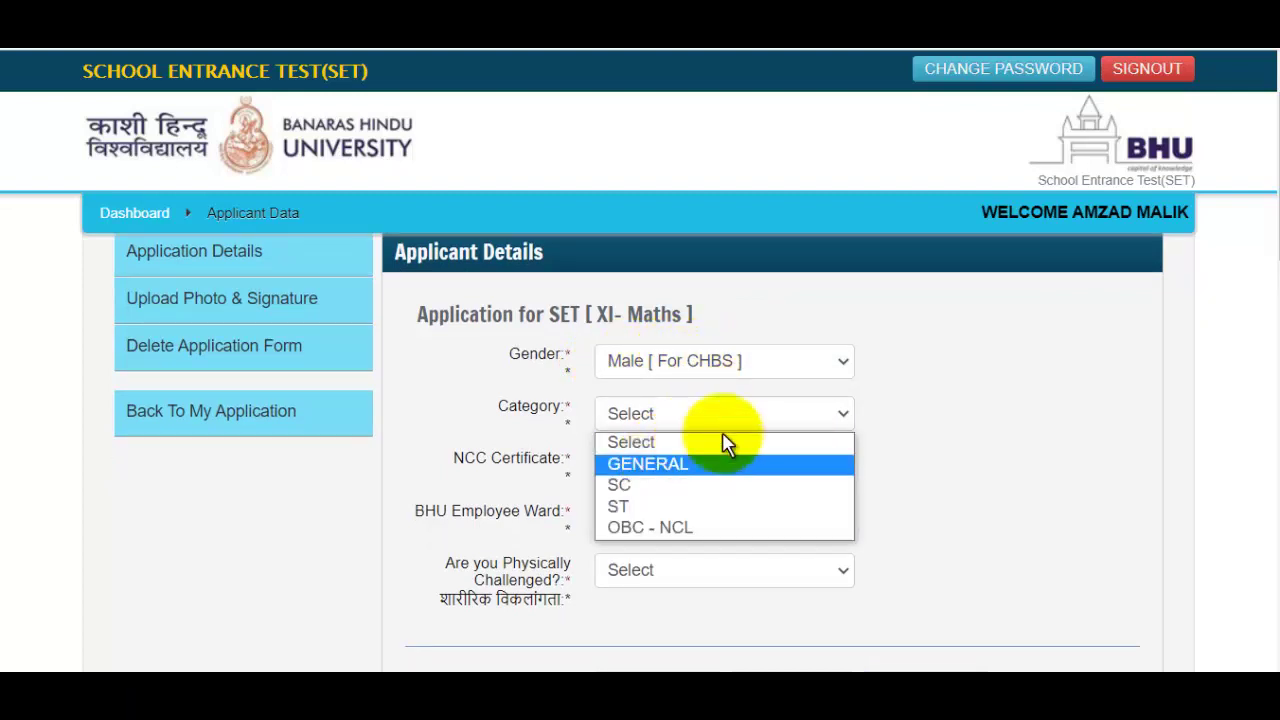
# Set the NCC Certificate, BHU Employee Ward and physically challenged answers to NO in the applicant details.
pyautogui.click(686, 474)
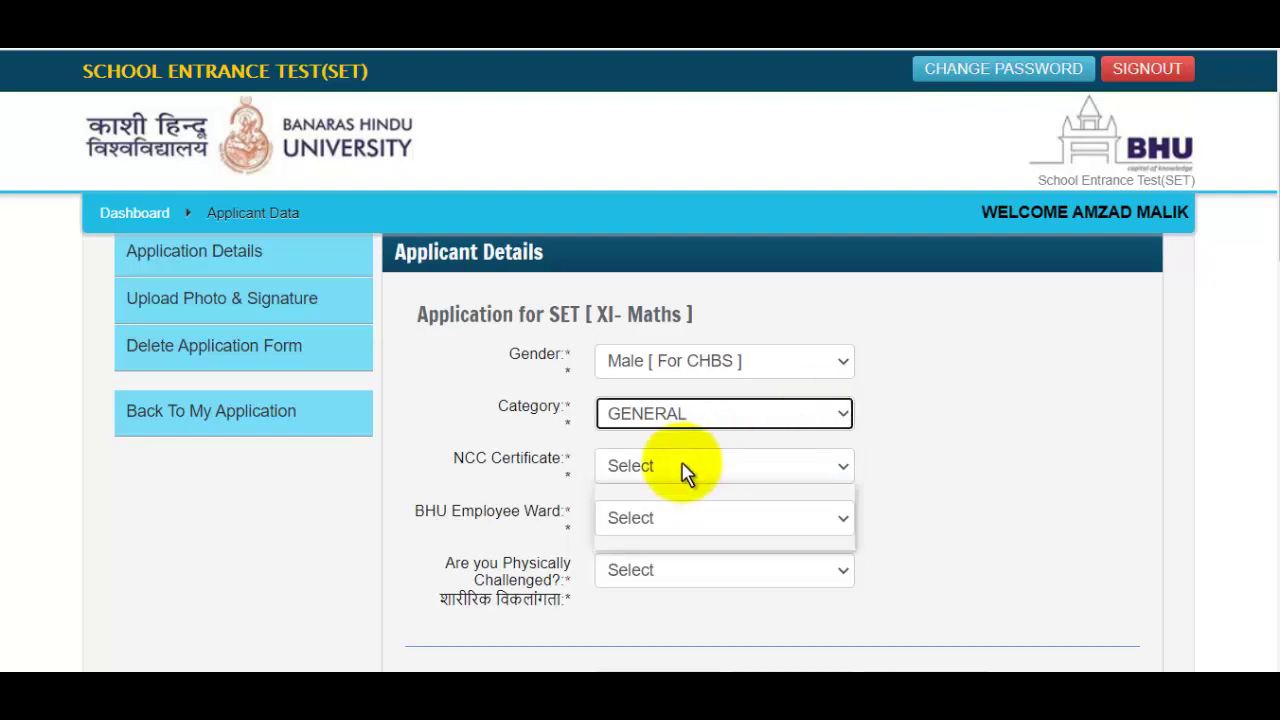
pyautogui.click(625, 537)
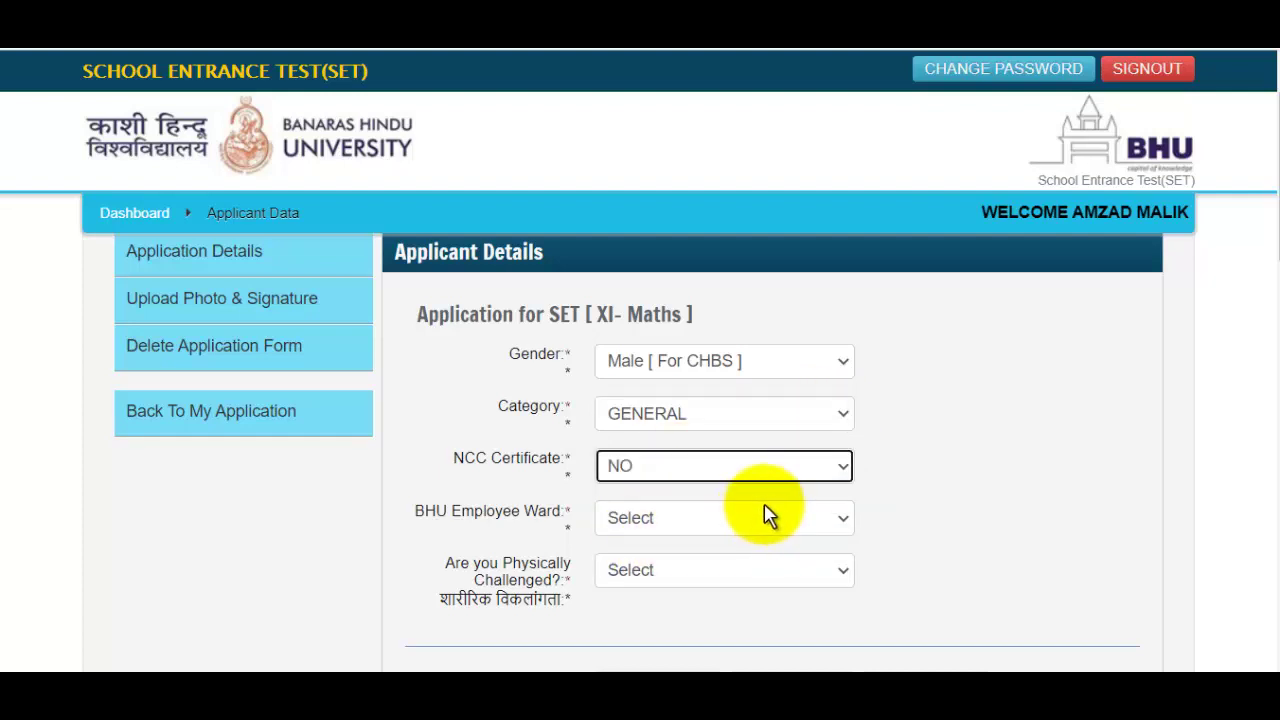
pyautogui.scroll(-1, 766, 517)
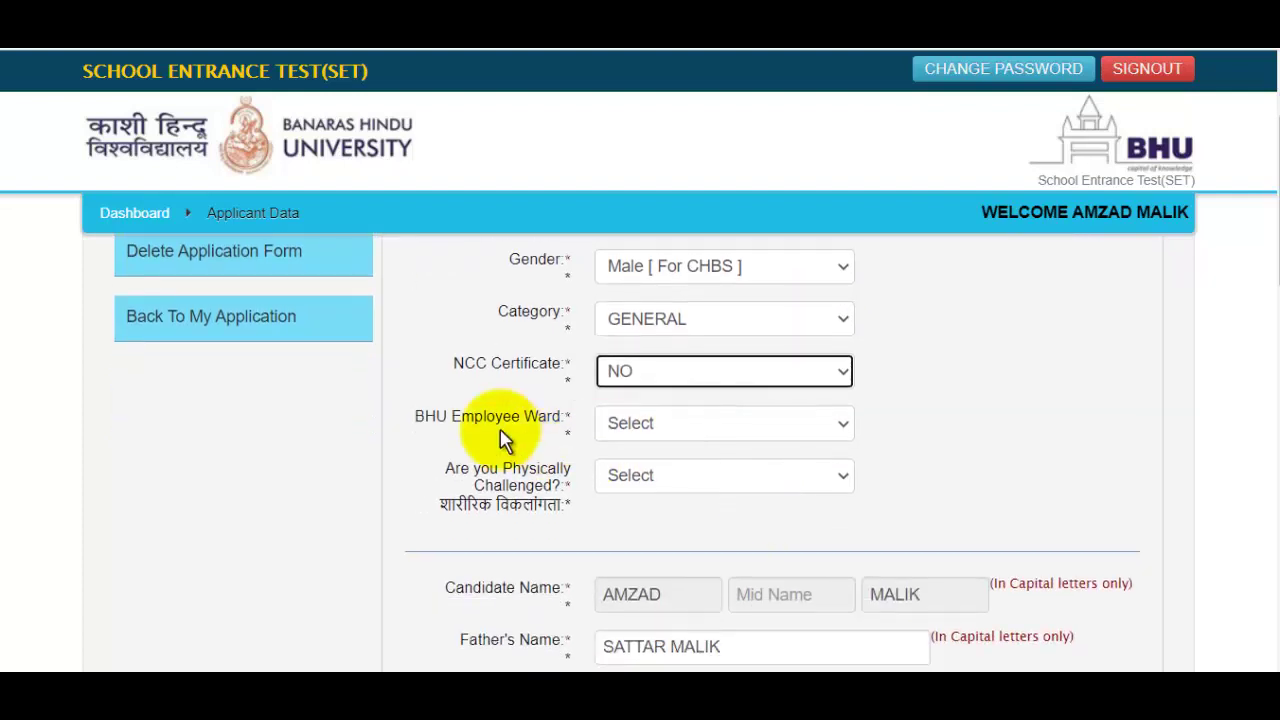
pyautogui.click(660, 424)
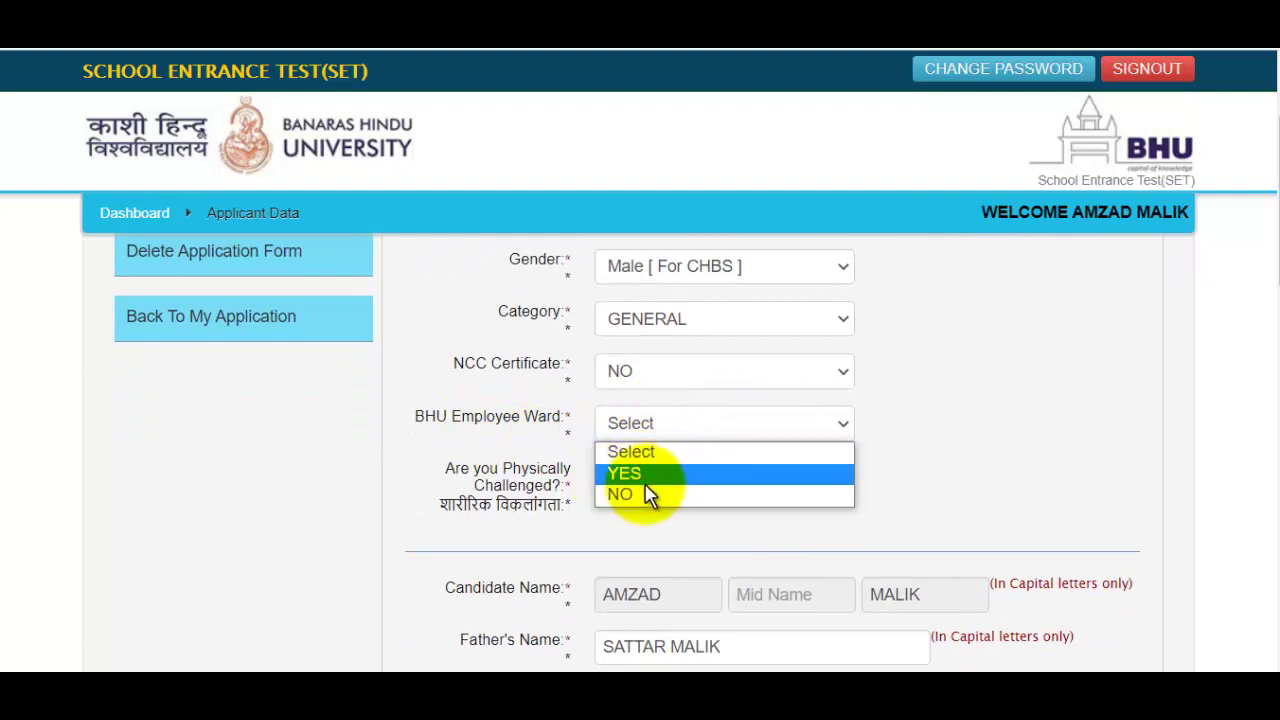
pyautogui.click(620, 494)
pyautogui.click(678, 478)
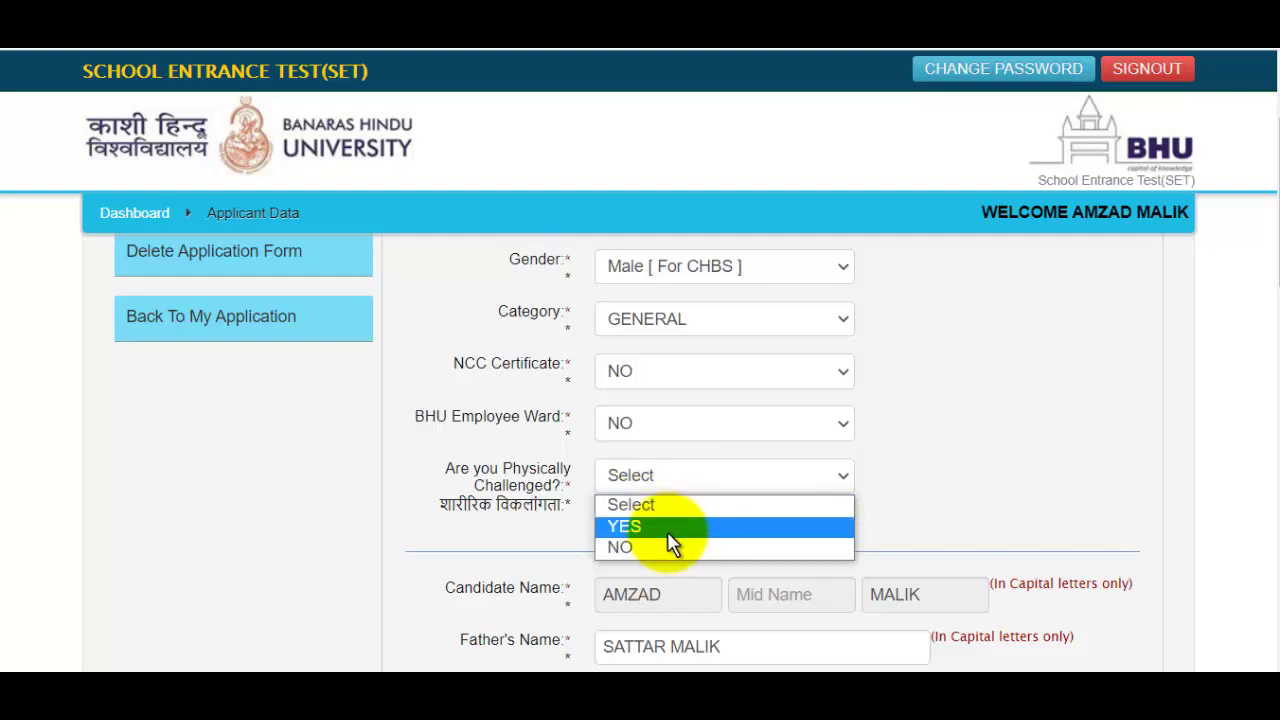
pyautogui.click(645, 545)
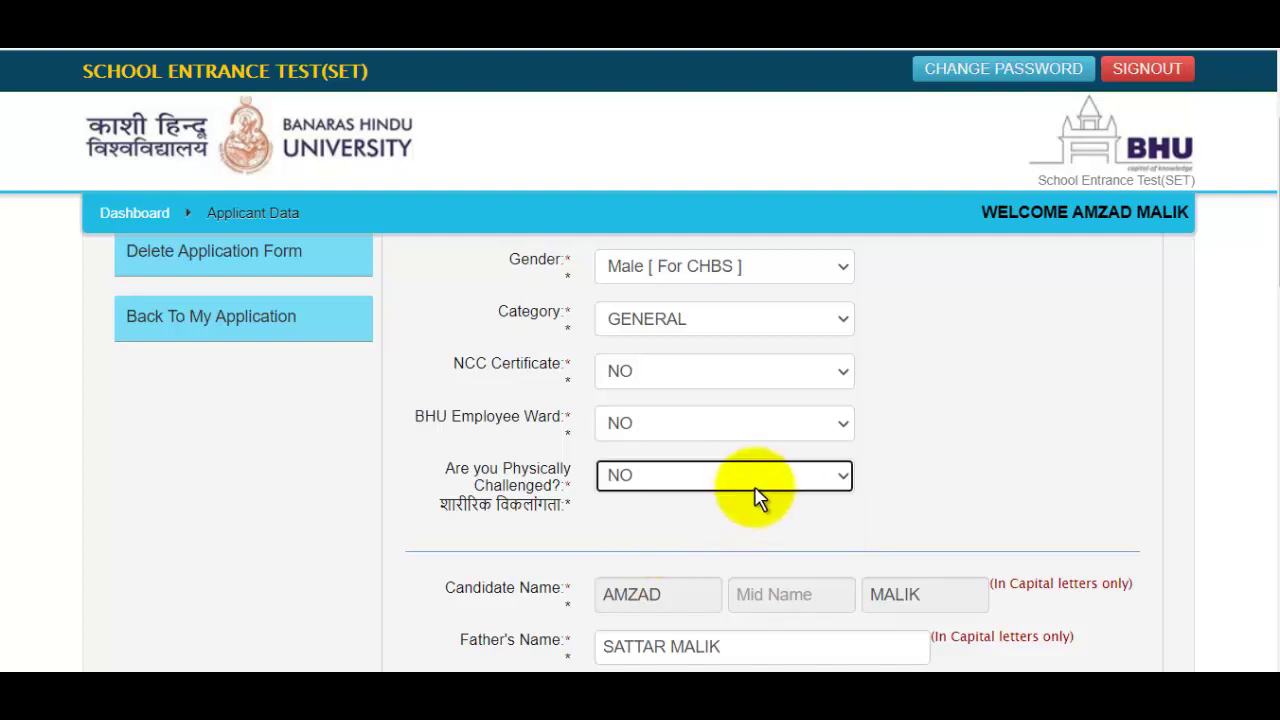
# Check the prefilled parents' names and date of birth, and enter the village and post office in the permanent address lines.
pyautogui.scroll(-3, 757, 500)
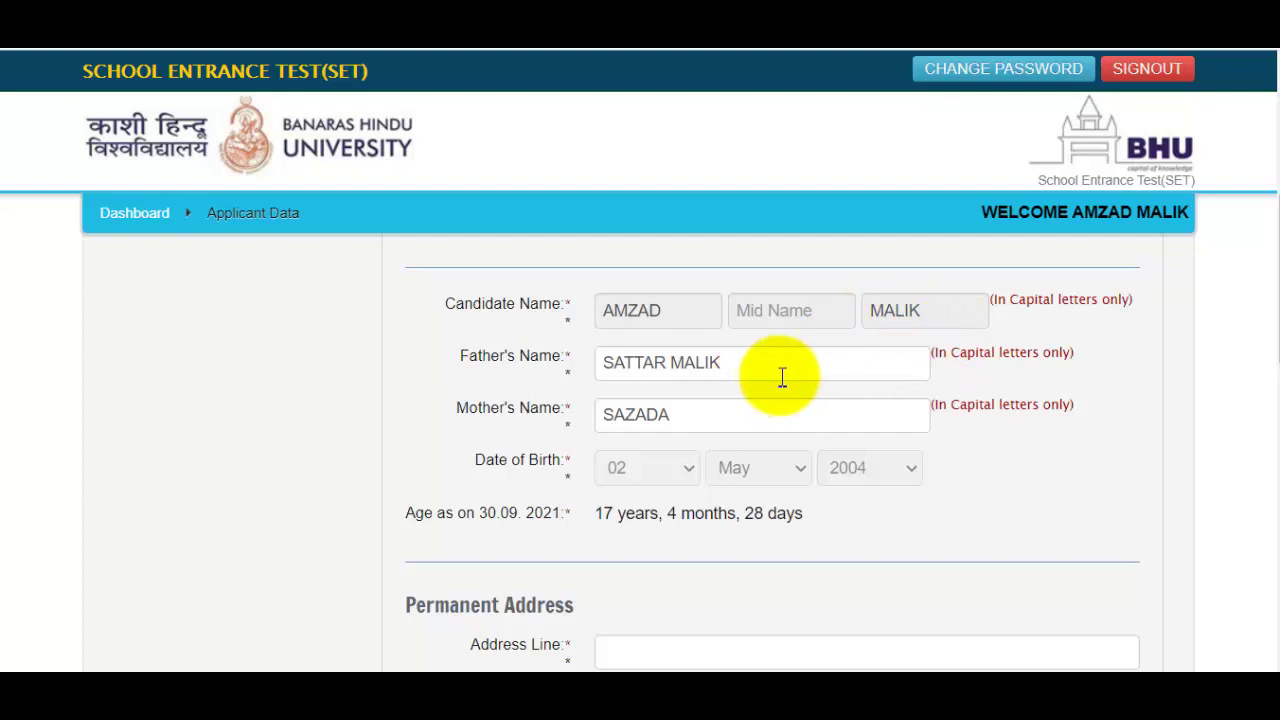
pyautogui.click(742, 426)
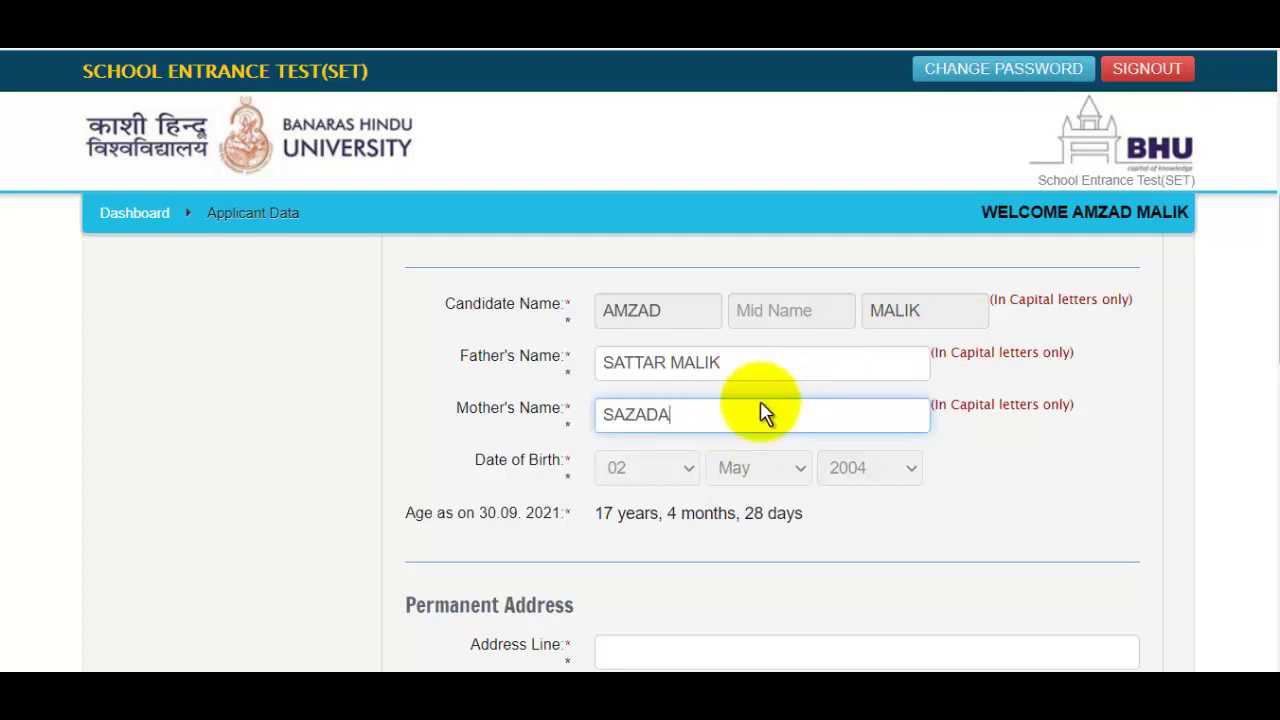
pyautogui.scroll(-1, 745, 421)
pyautogui.scroll(-1, 742, 421)
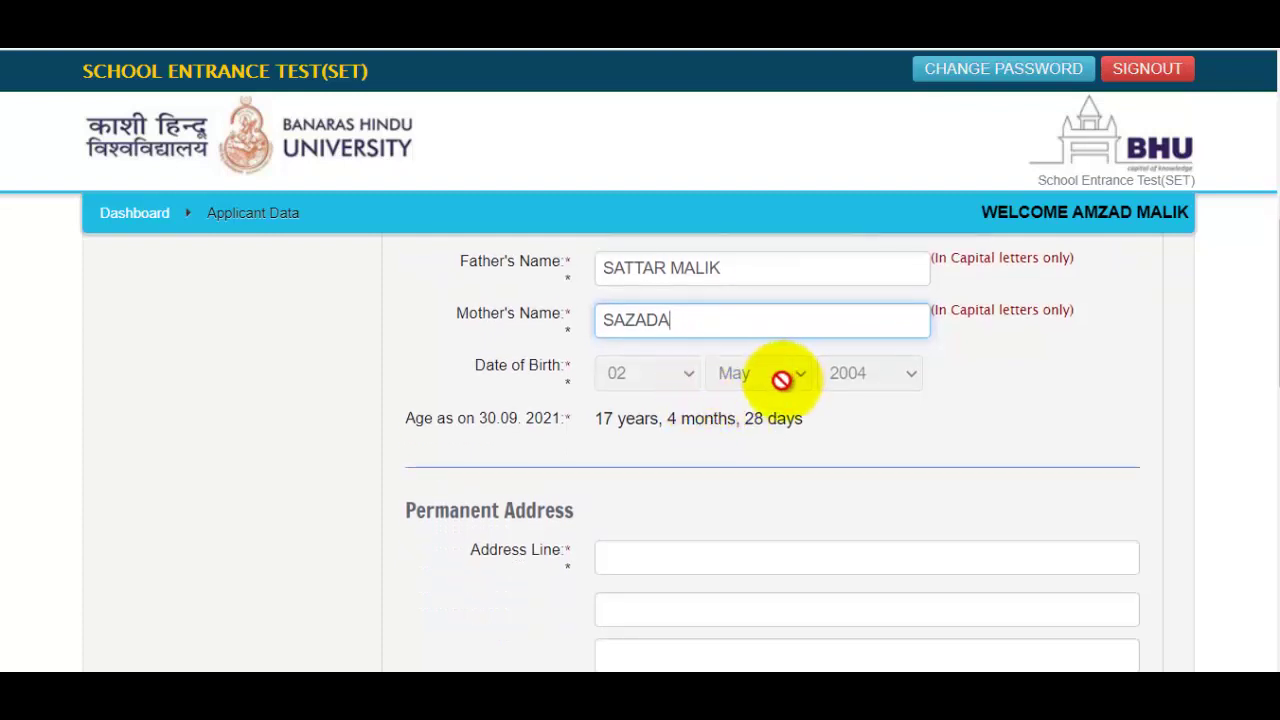
pyautogui.scroll(-4, 780, 390)
pyautogui.click(701, 369)
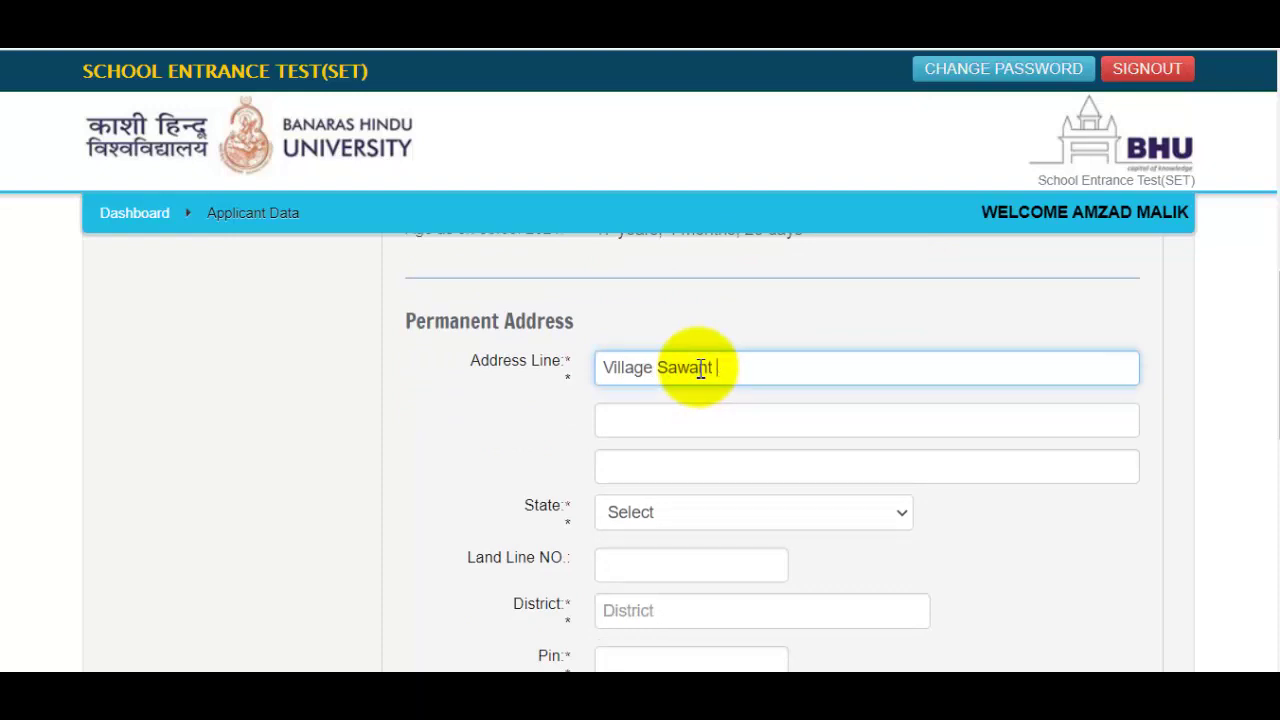
pyautogui.click(791, 428)
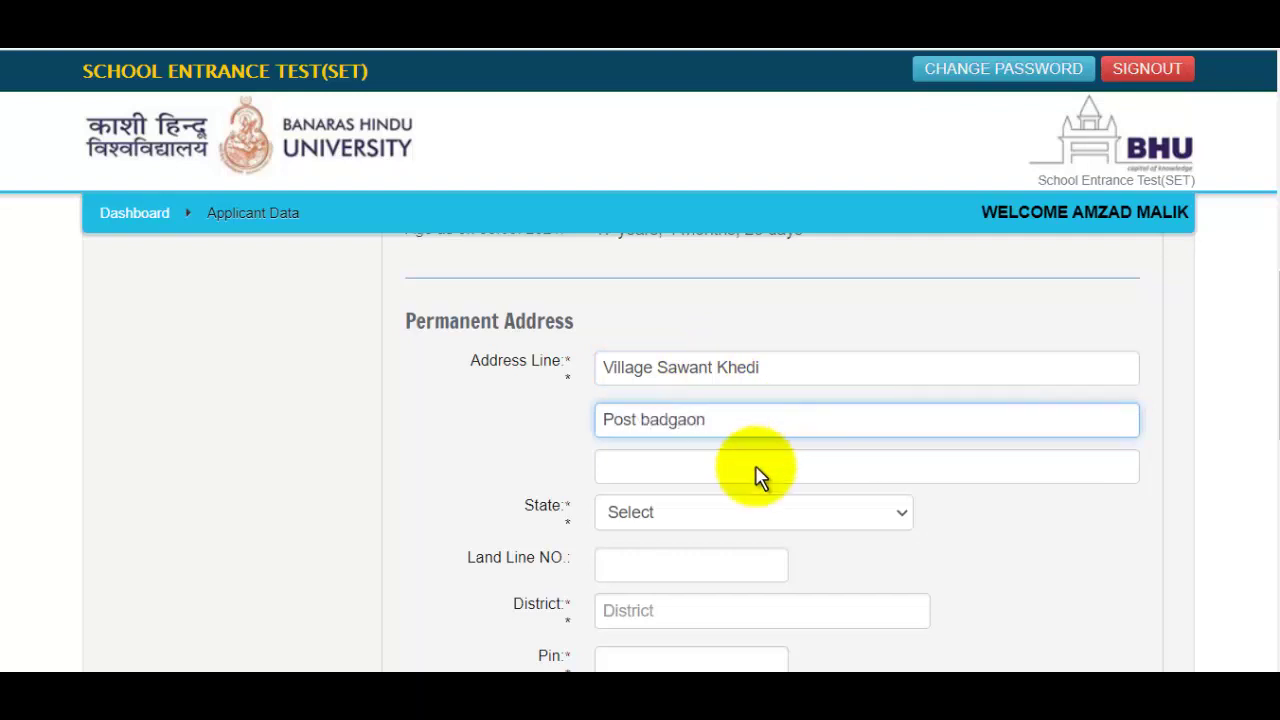
# Set the state of the permanent address to Uttar Pradesh.
pyautogui.click(670, 520)
pyautogui.press('s')
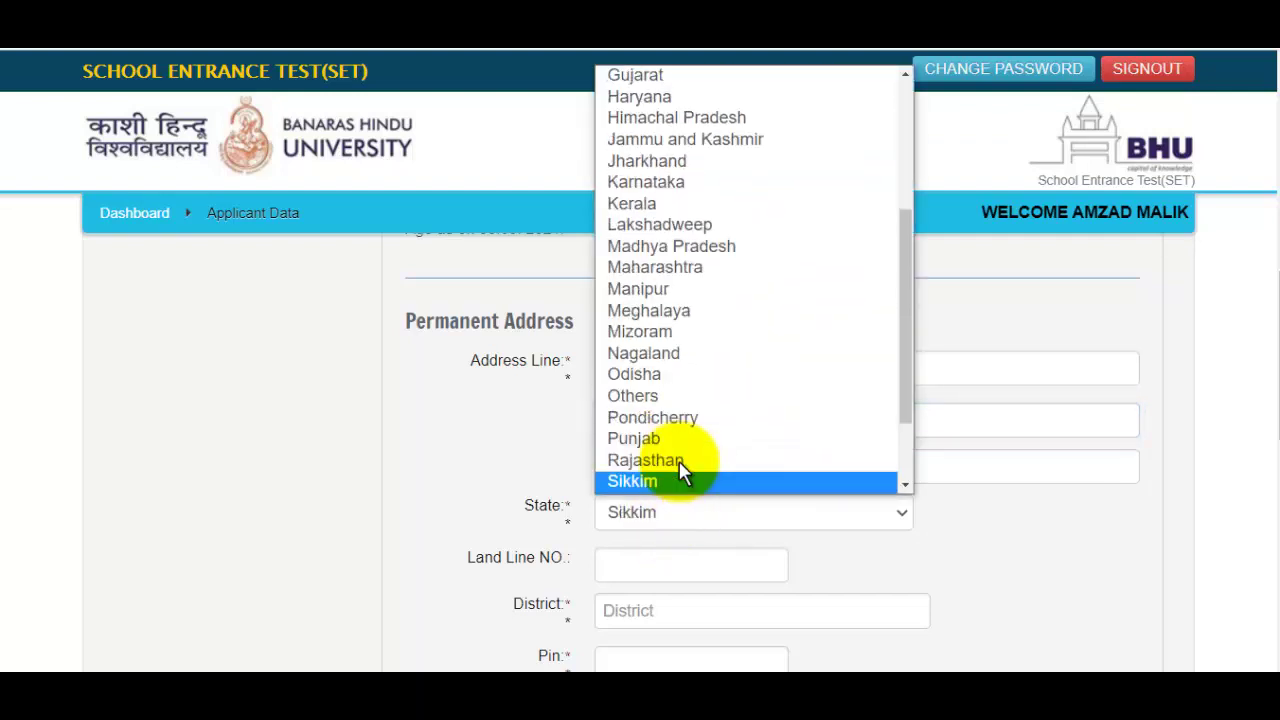
pyautogui.press('u')
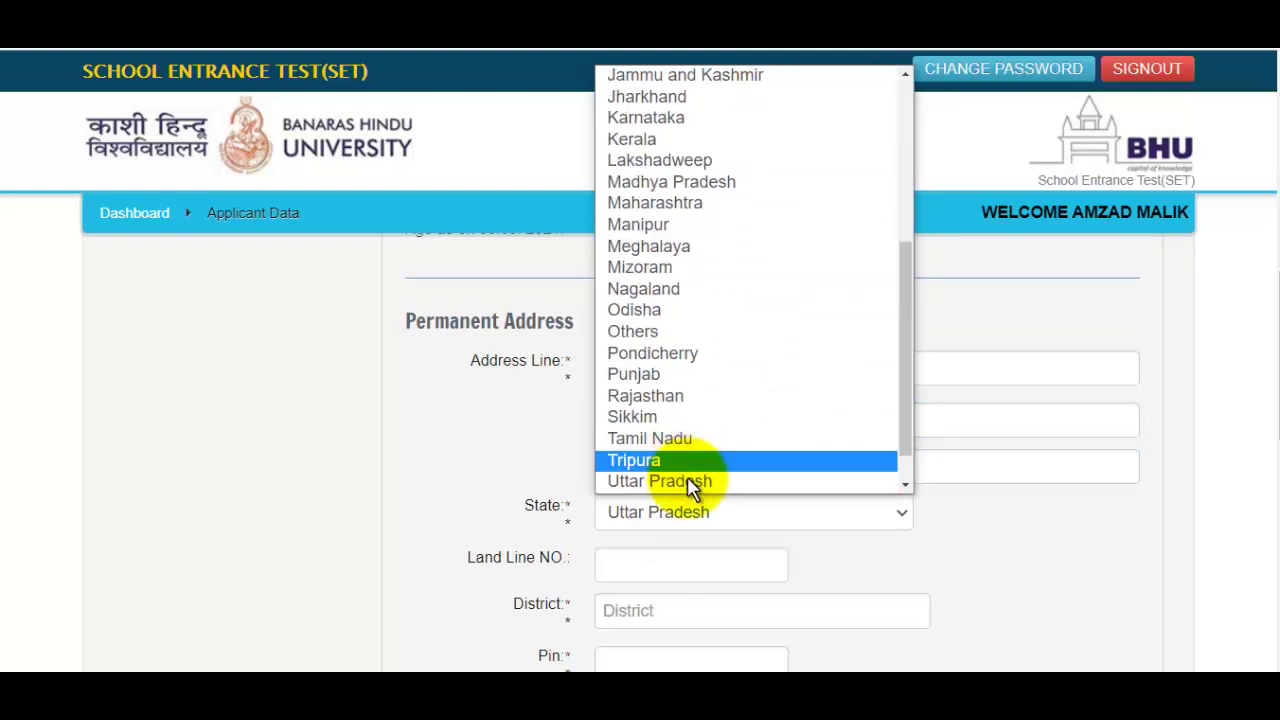
pyautogui.click(688, 481)
# Fill in the district, postal code and mobile number of the permanent address, leaving the landline number empty.
pyautogui.scroll(-2, 754, 434)
pyautogui.click(658, 378)
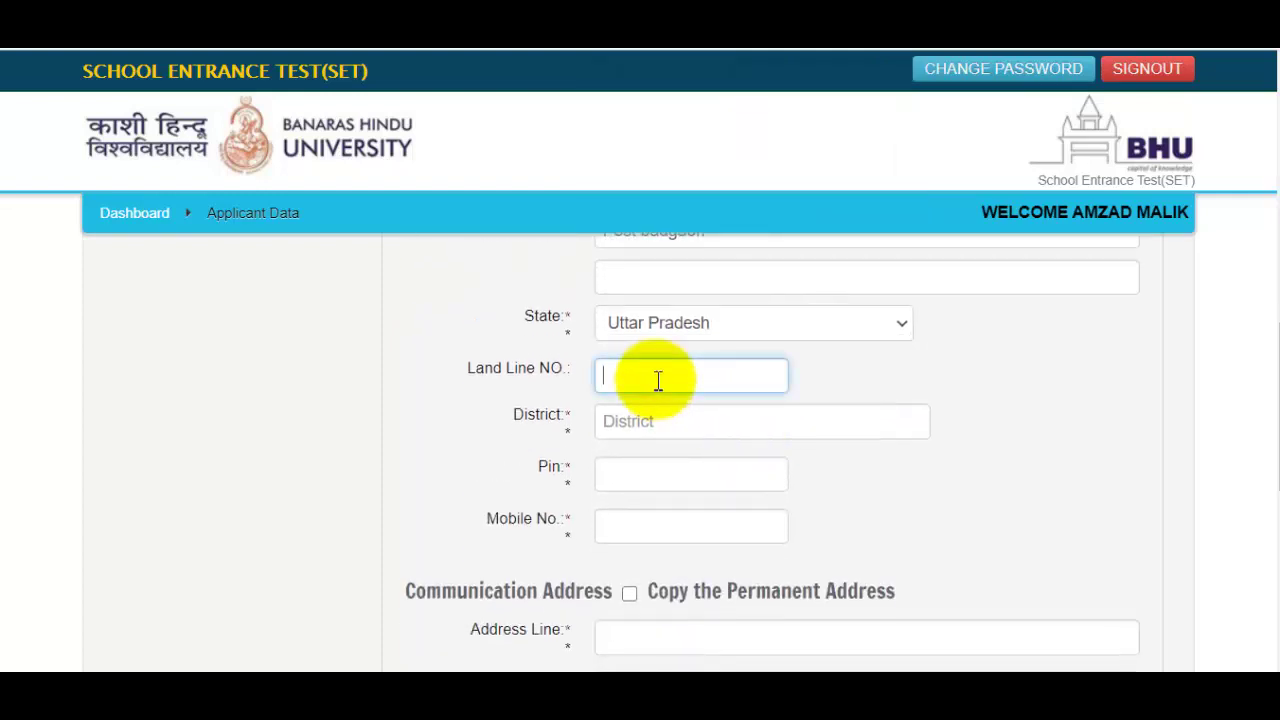
pyautogui.click(657, 413)
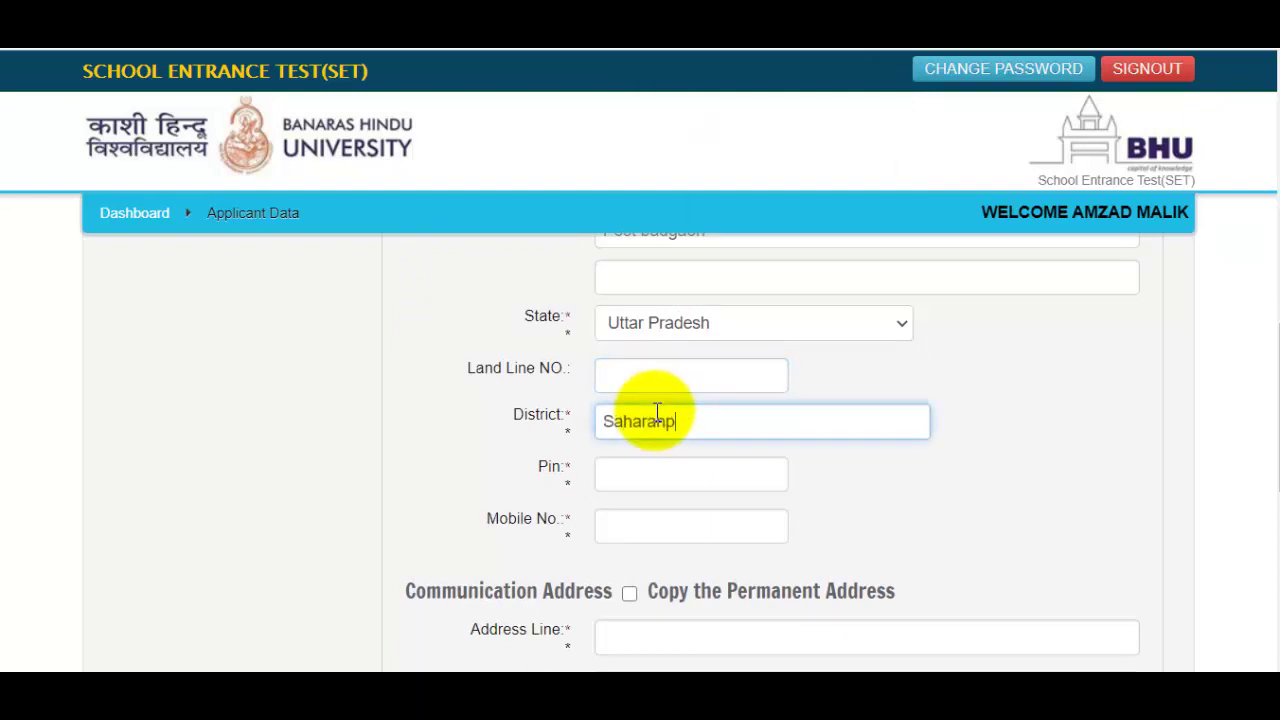
pyautogui.click(683, 469)
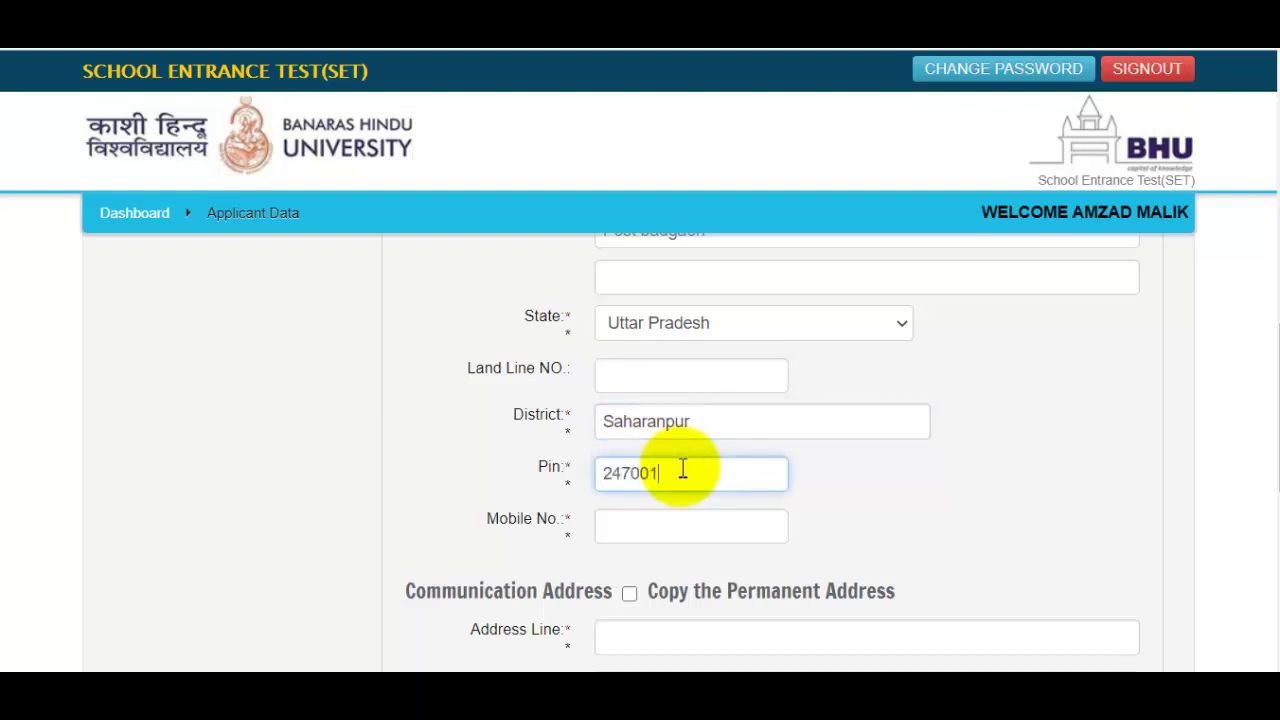
pyautogui.click(684, 525)
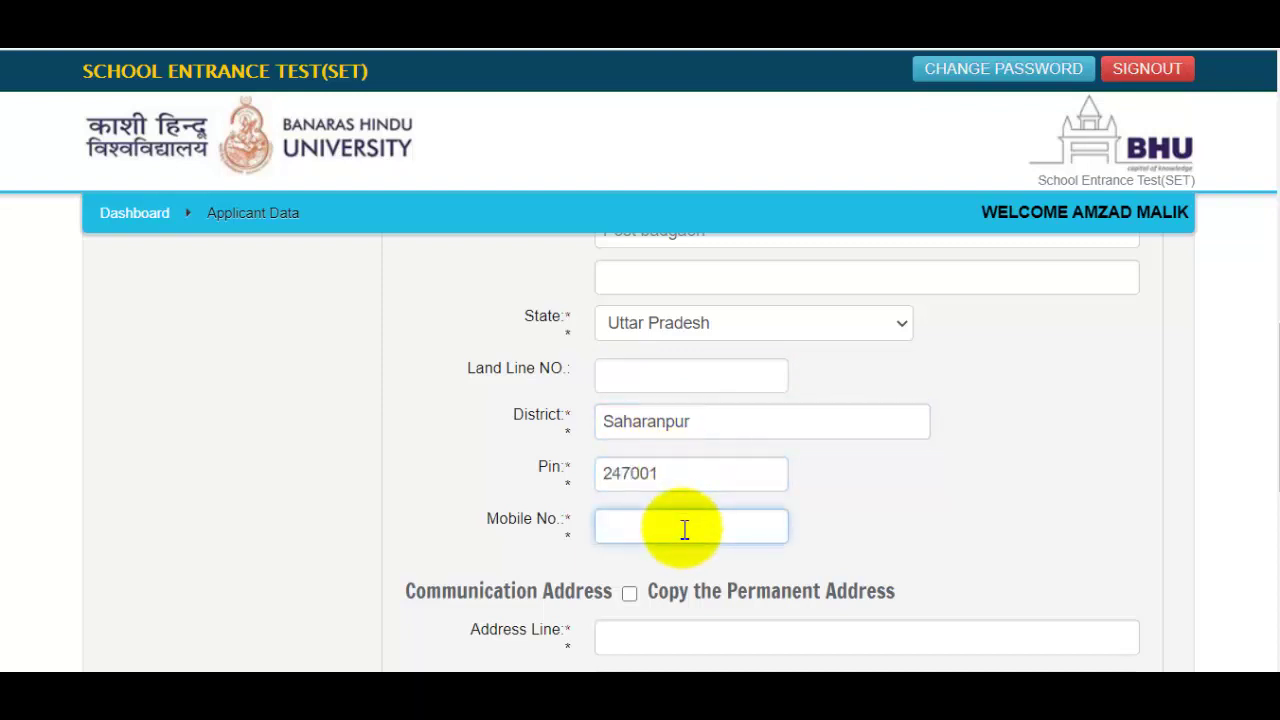
# Copy the permanent address to the communication address, check the copied entries and save the applicant details.
pyautogui.scroll(-2, 695, 521)
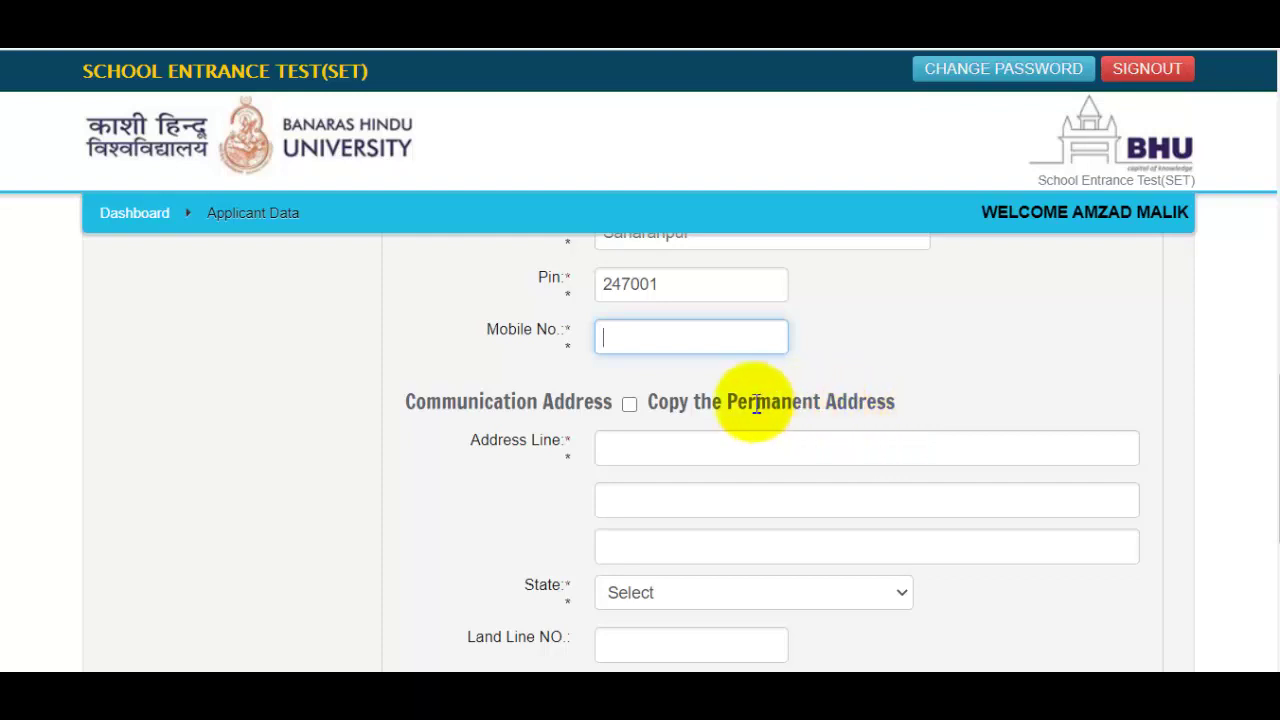
pyautogui.click(629, 403)
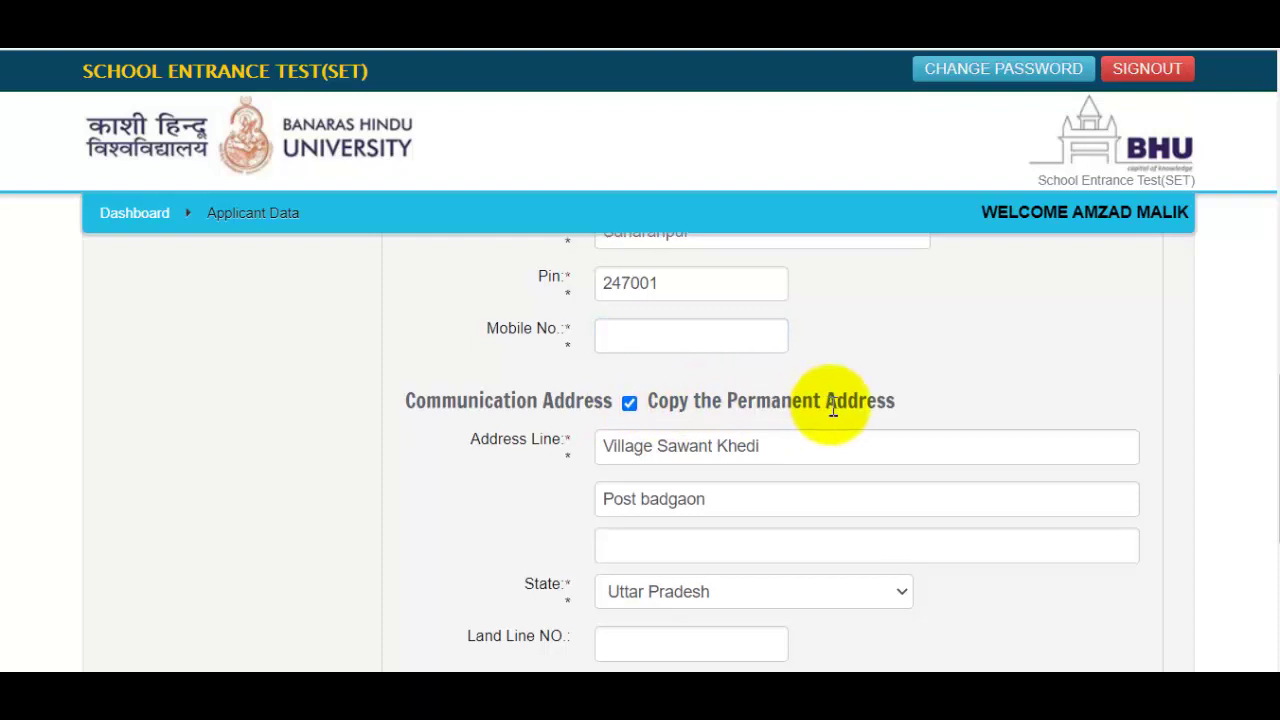
pyautogui.scroll(-1, 832, 406)
pyautogui.scroll(-3, 832, 406)
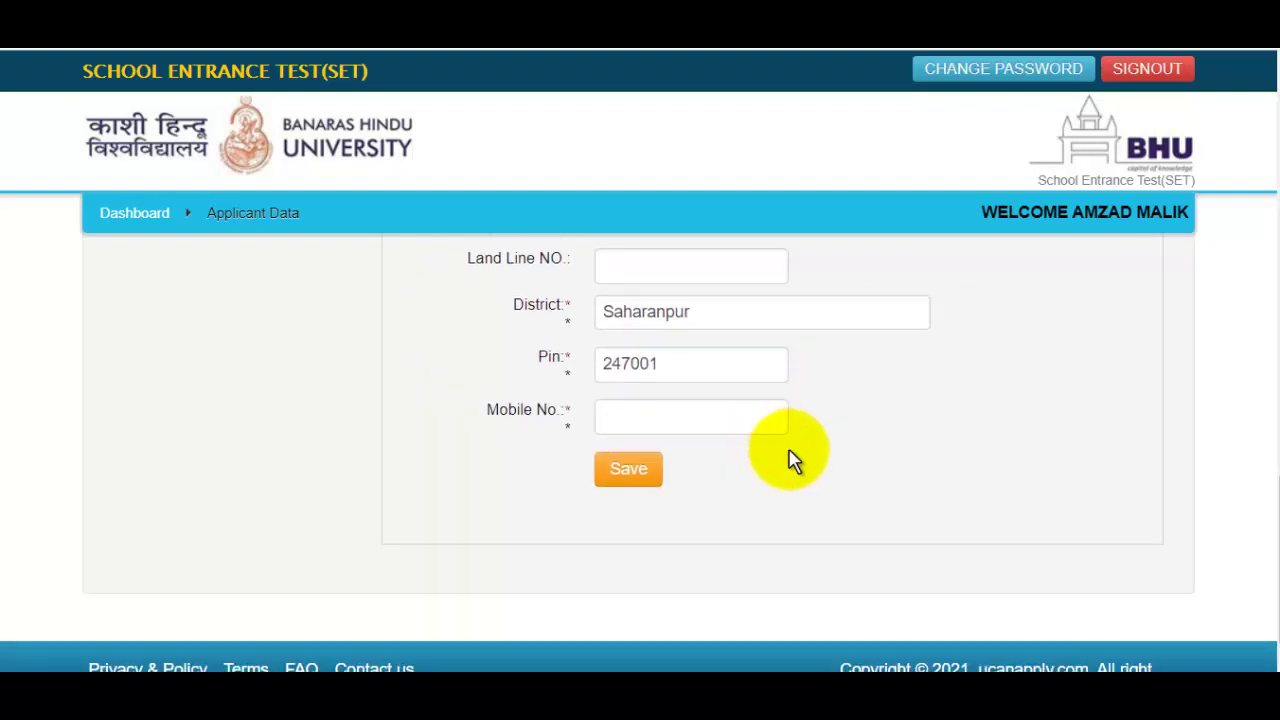
pyautogui.scroll(5, 886, 400)
pyautogui.scroll(-4, 928, 420)
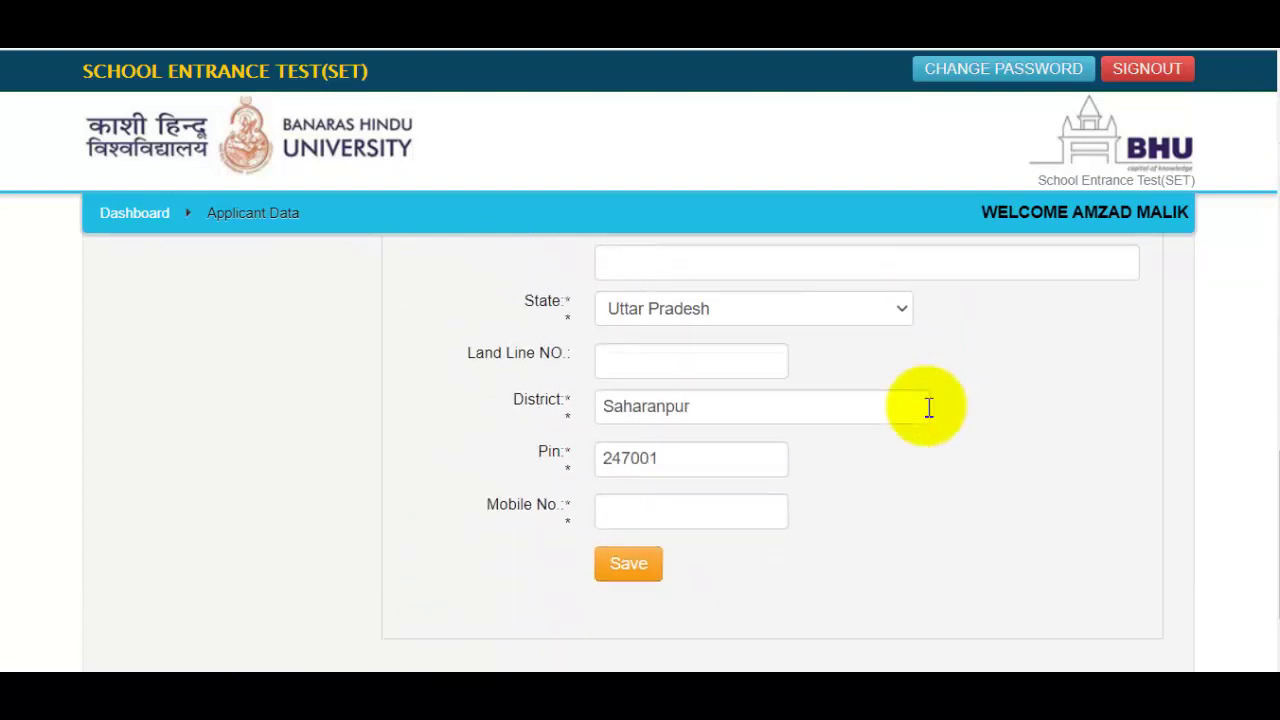
pyautogui.click(630, 564)
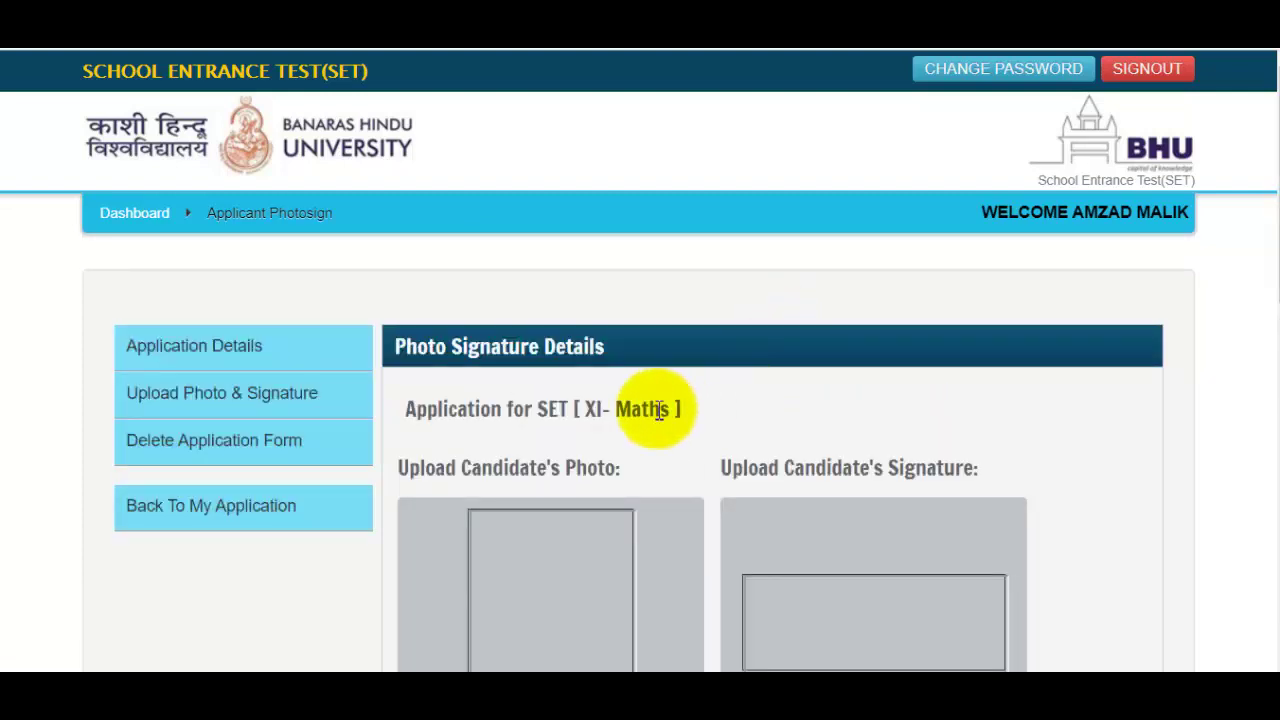
# Examine the size and dimension requirements for the candidate's photo, candidate's signature and parent's/guardian's signature uploads.
pyautogui.scroll(-3, 811, 391)
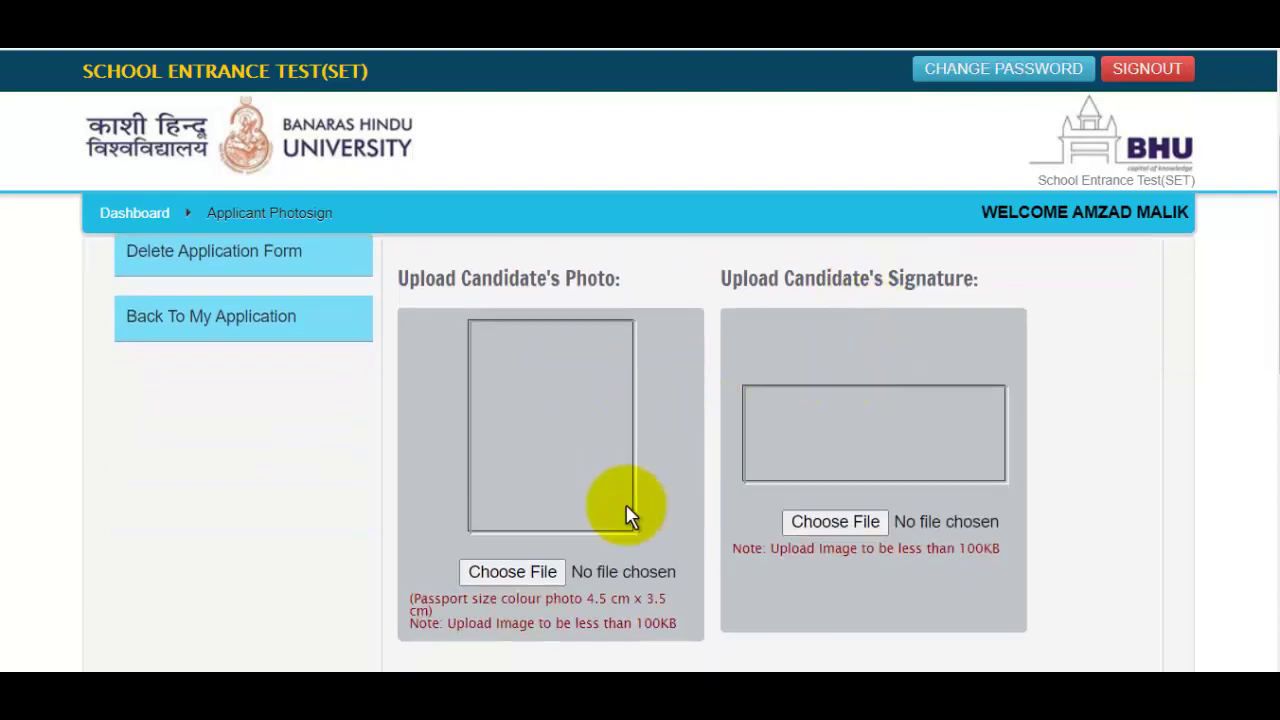
pyautogui.scroll(-3, 922, 400)
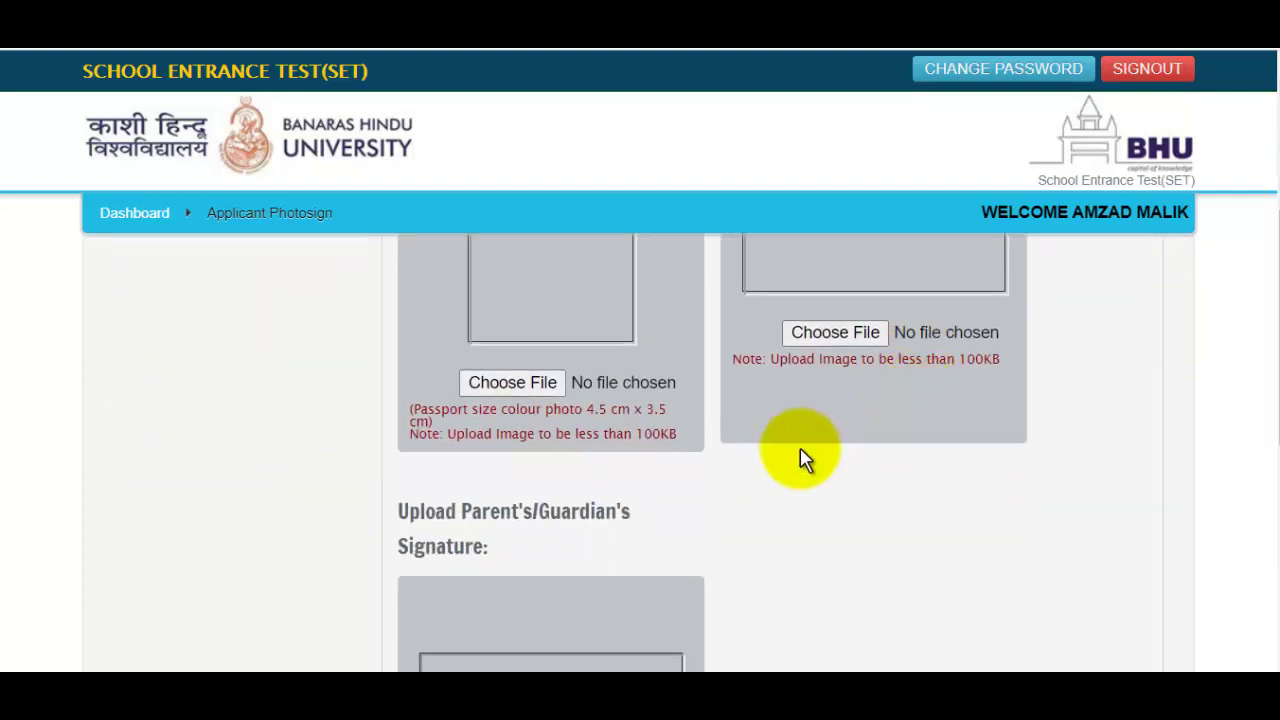
pyautogui.scroll(-3, 558, 428)
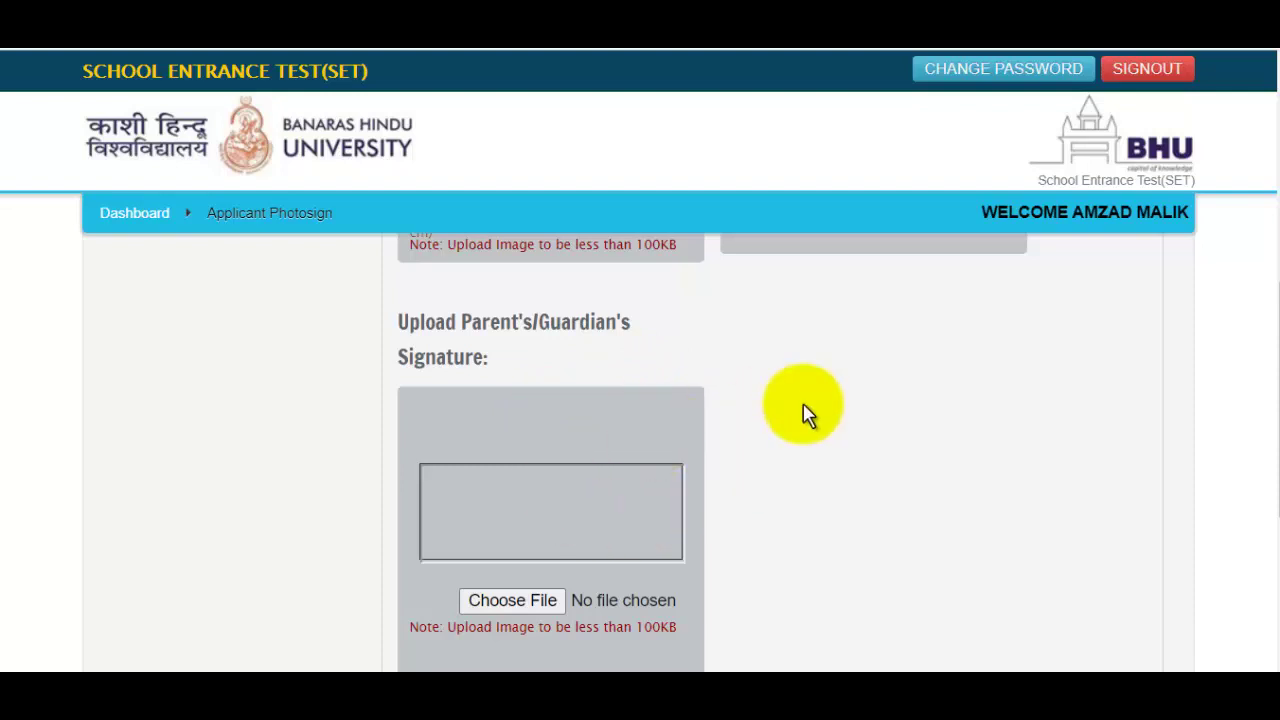
pyautogui.scroll(-2, 757, 410)
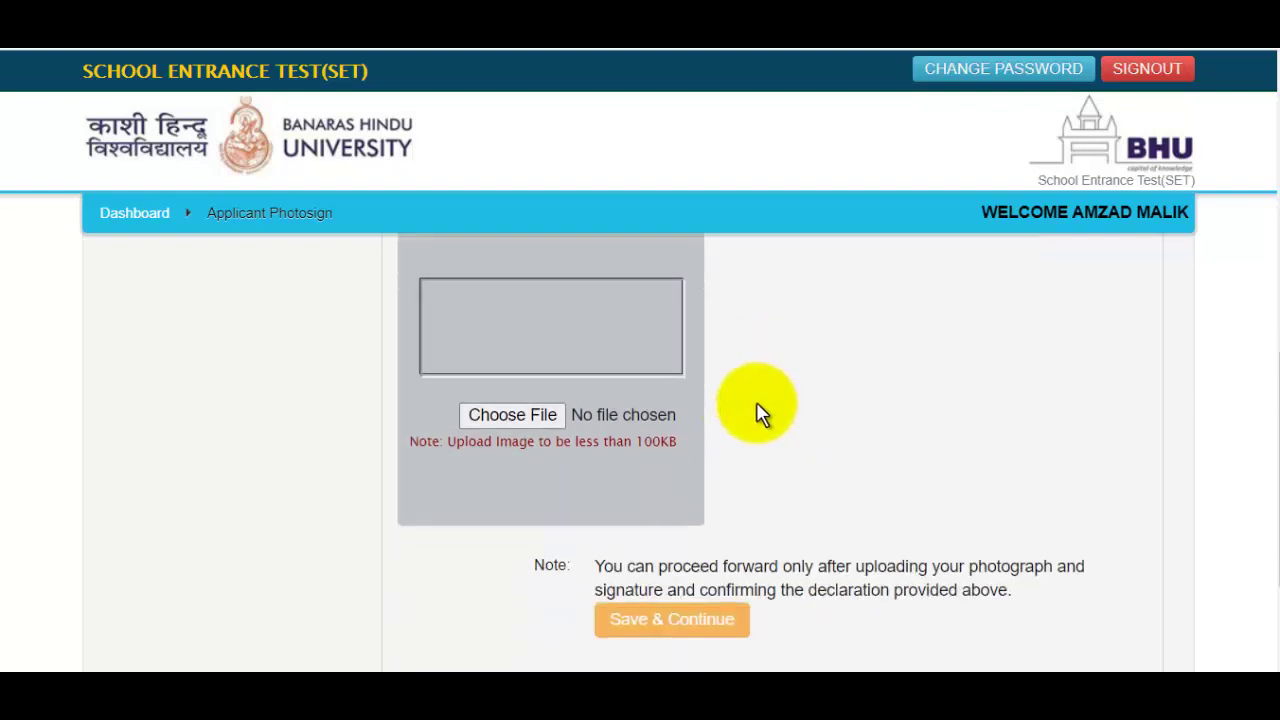
pyautogui.scroll(6, 816, 408)
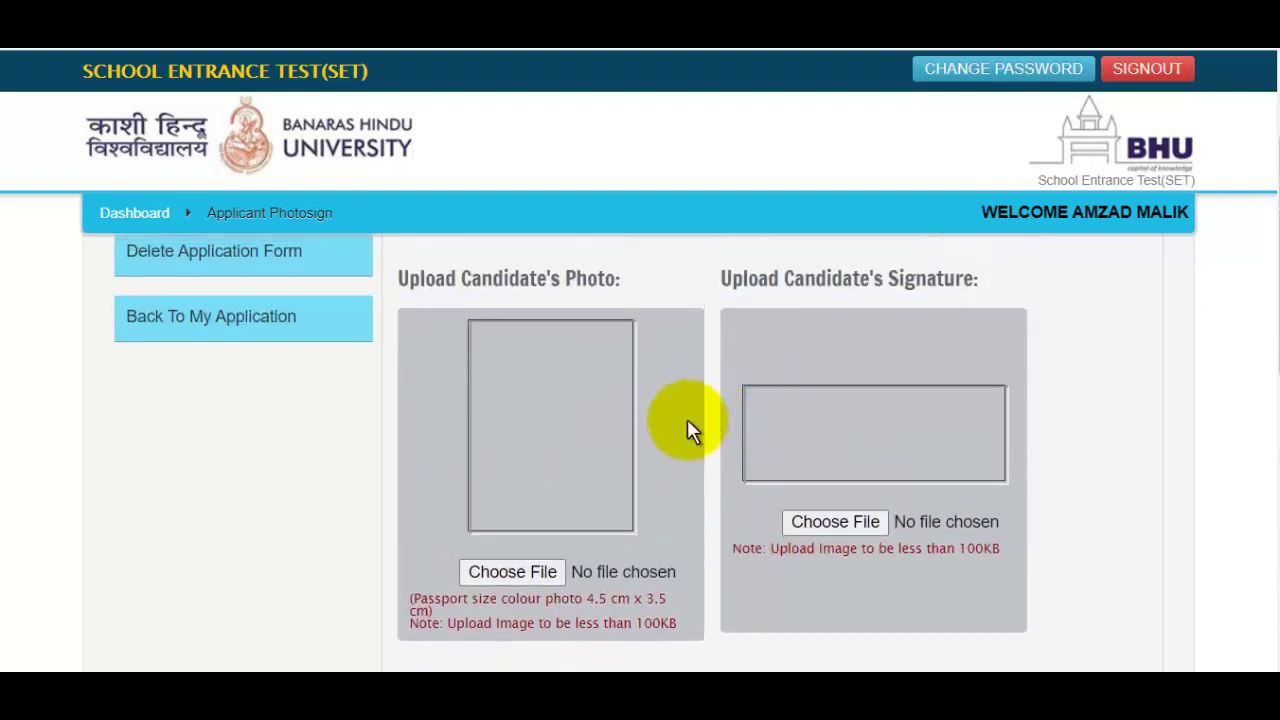
pyautogui.scroll(-1, 637, 421)
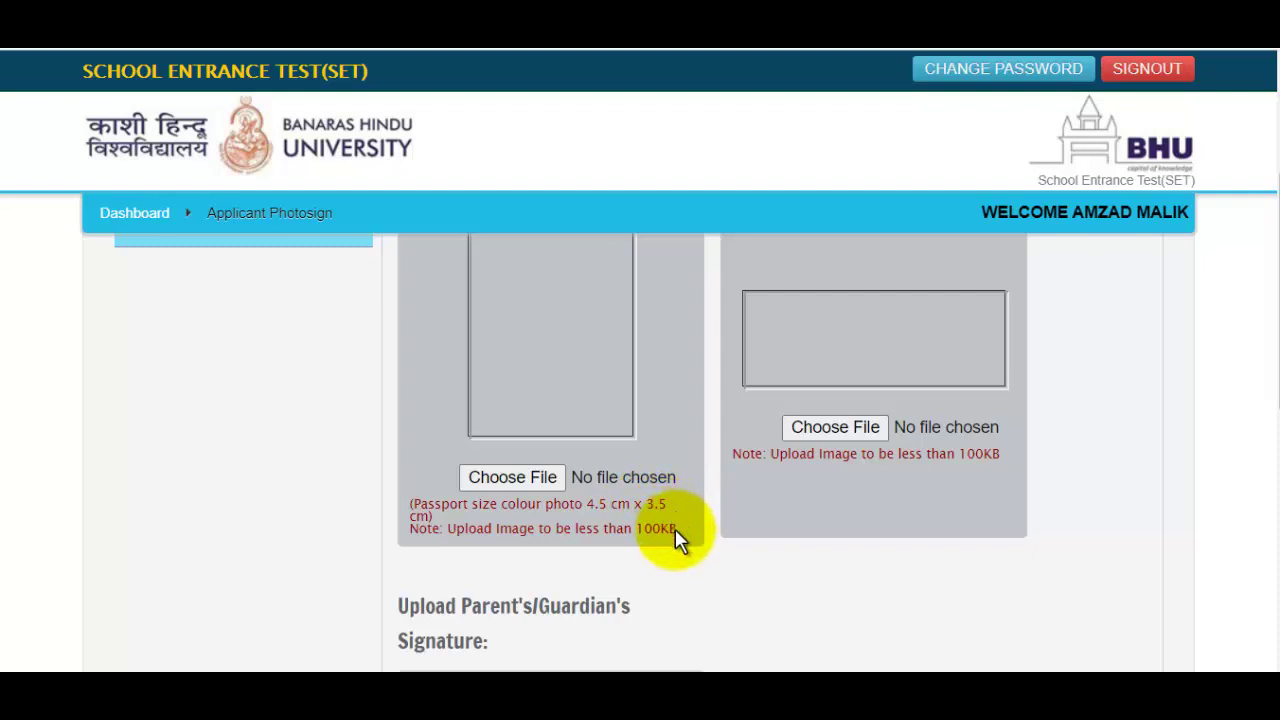
# Try to use AzadM.jpg from the Pictures folder as the candidate's photo.
pyautogui.click(822, 448)
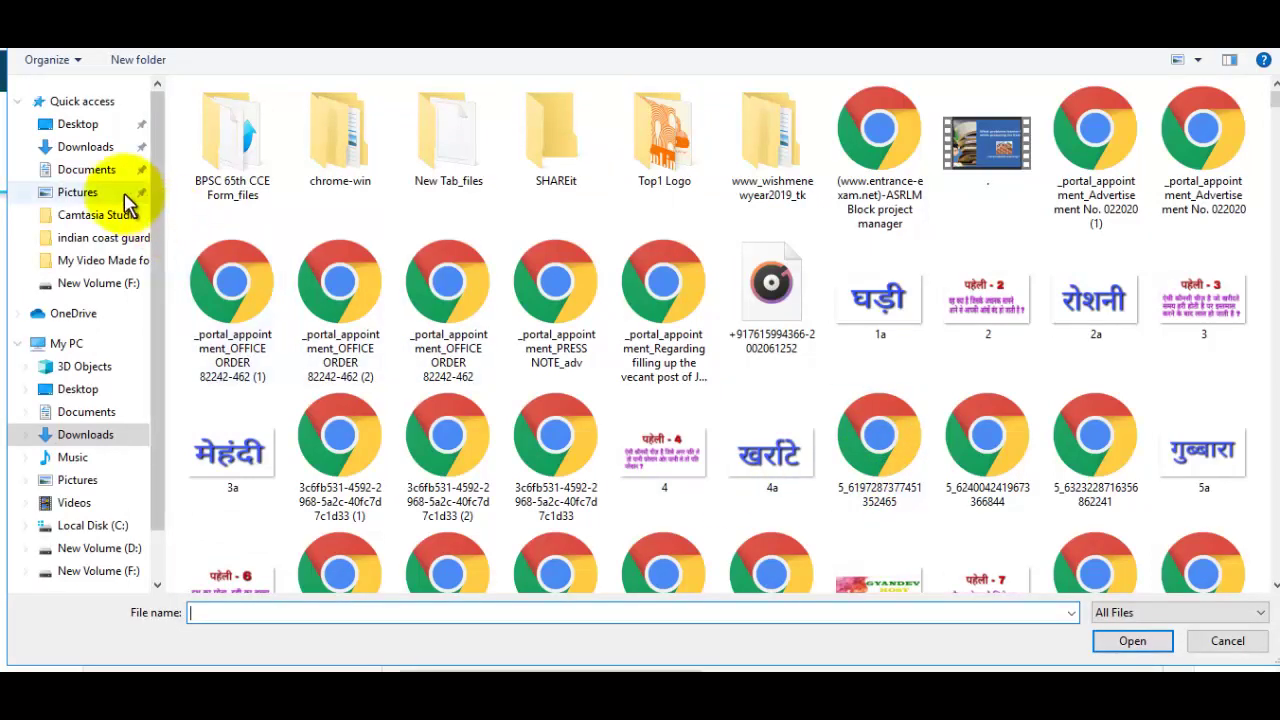
pyautogui.click(88, 191)
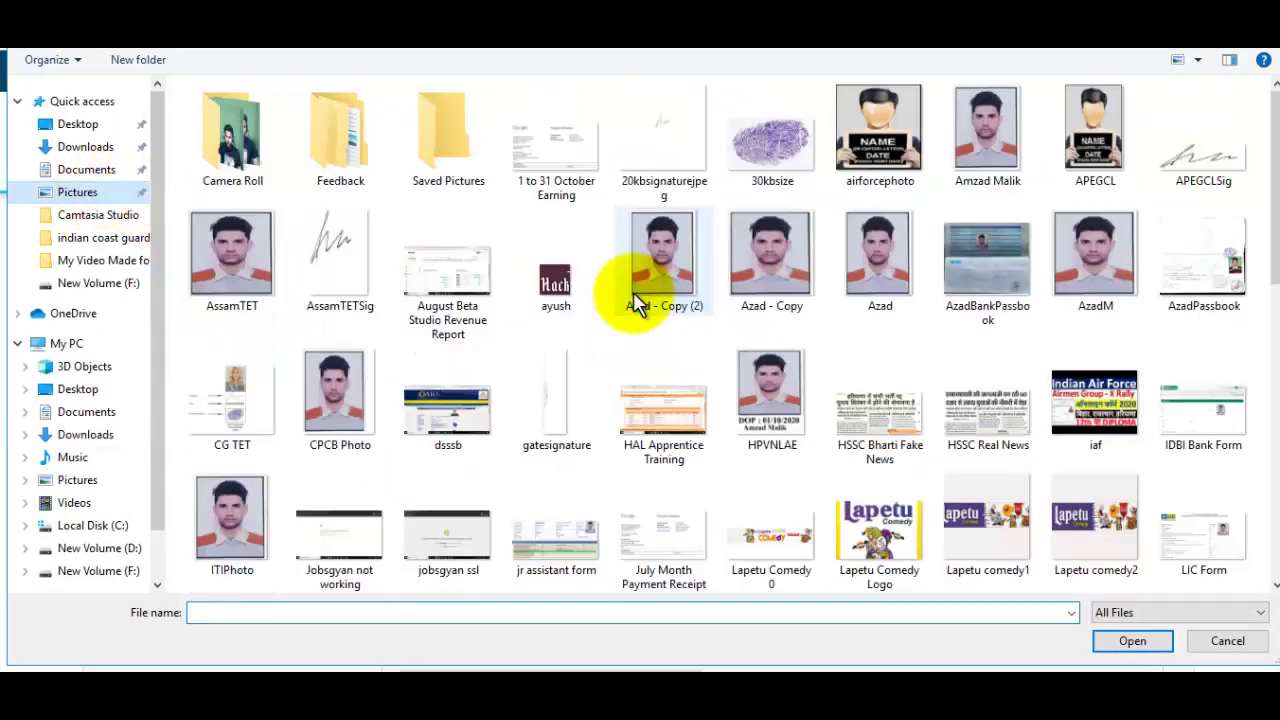
pyautogui.click(1113, 280)
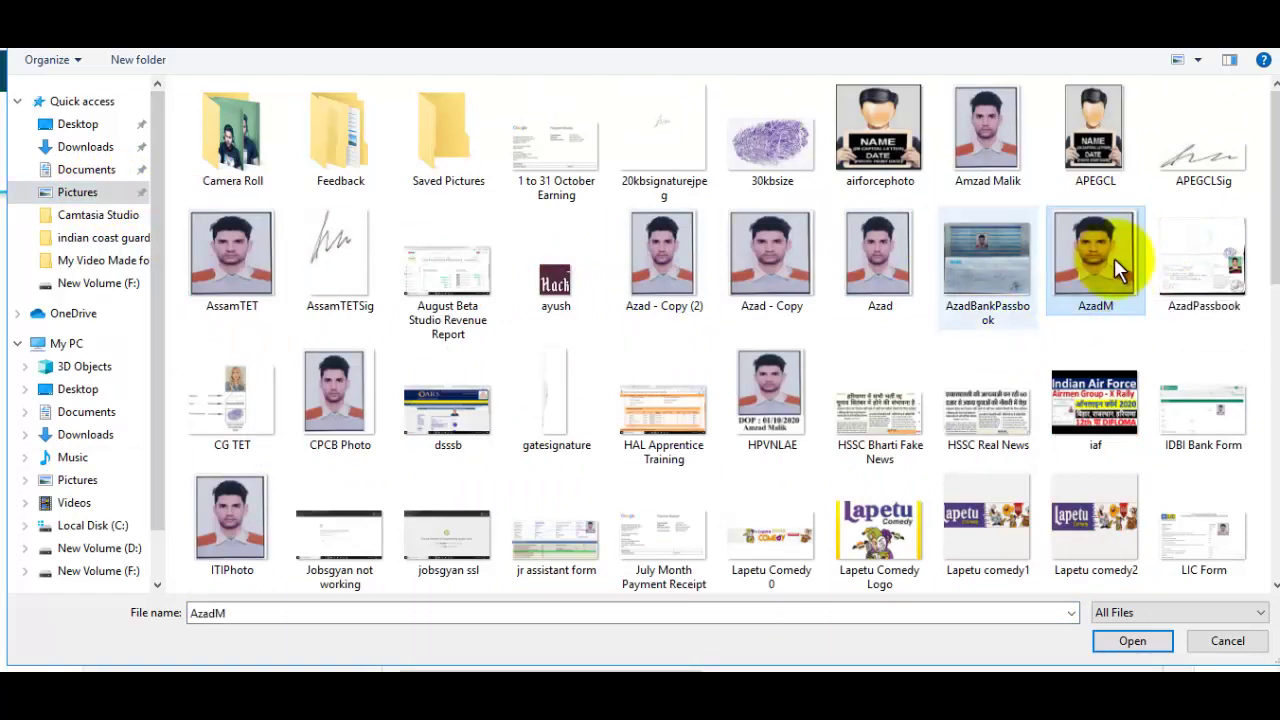
pyautogui.press('Return')
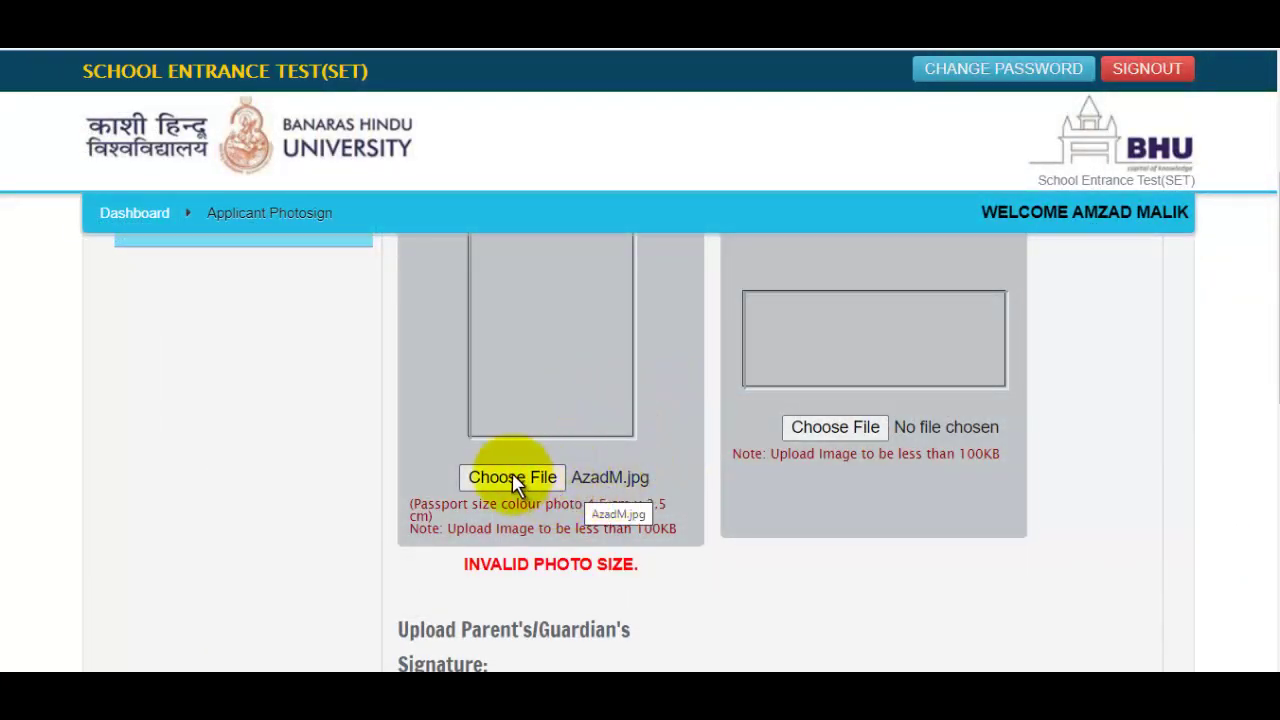
# Choose Azad.jpg from the Pictures folder as the candidate's photo and upload it.
pyautogui.click(798, 438)
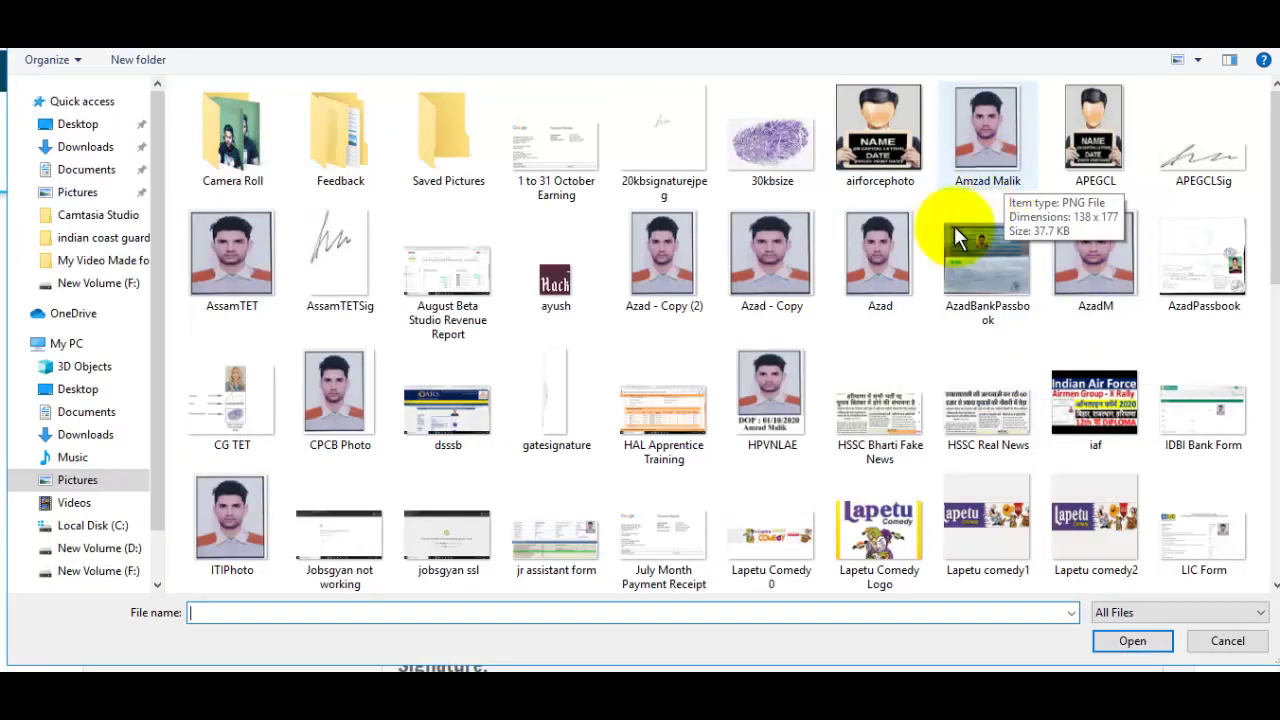
pyautogui.click(878, 300)
pyautogui.click(1120, 635)
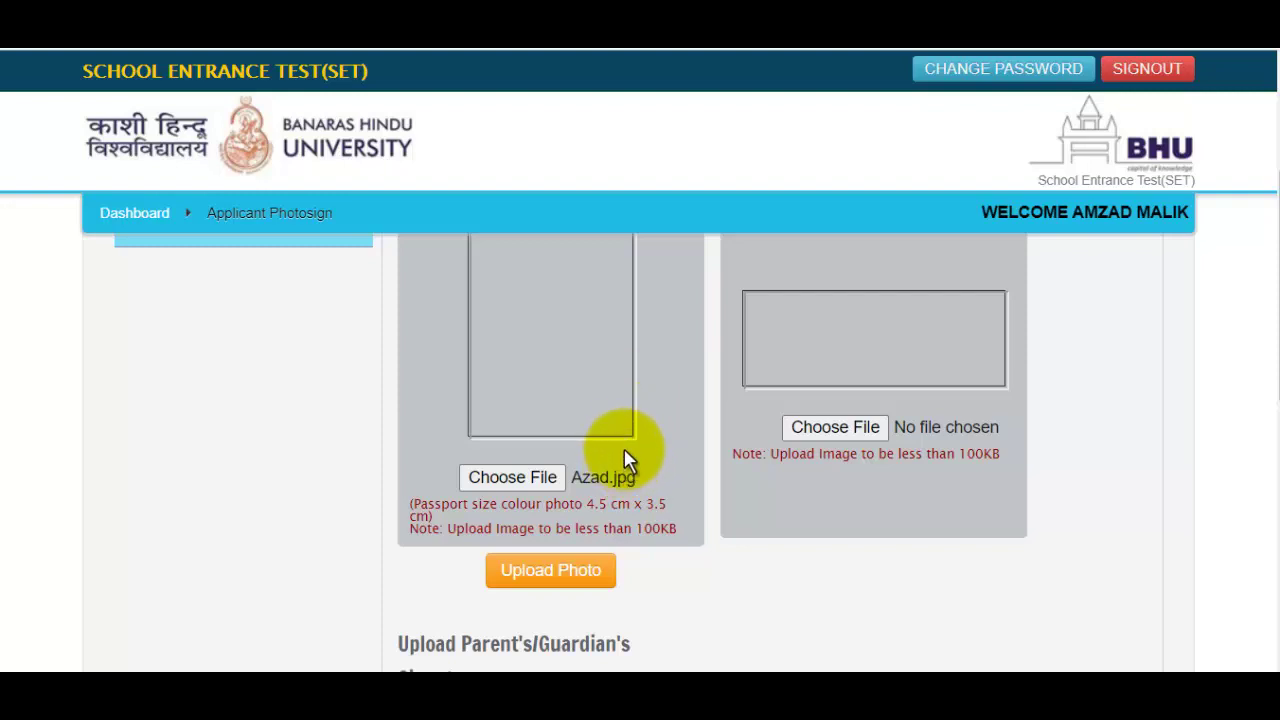
pyautogui.scroll(-1, 625, 465)
pyautogui.click(606, 478)
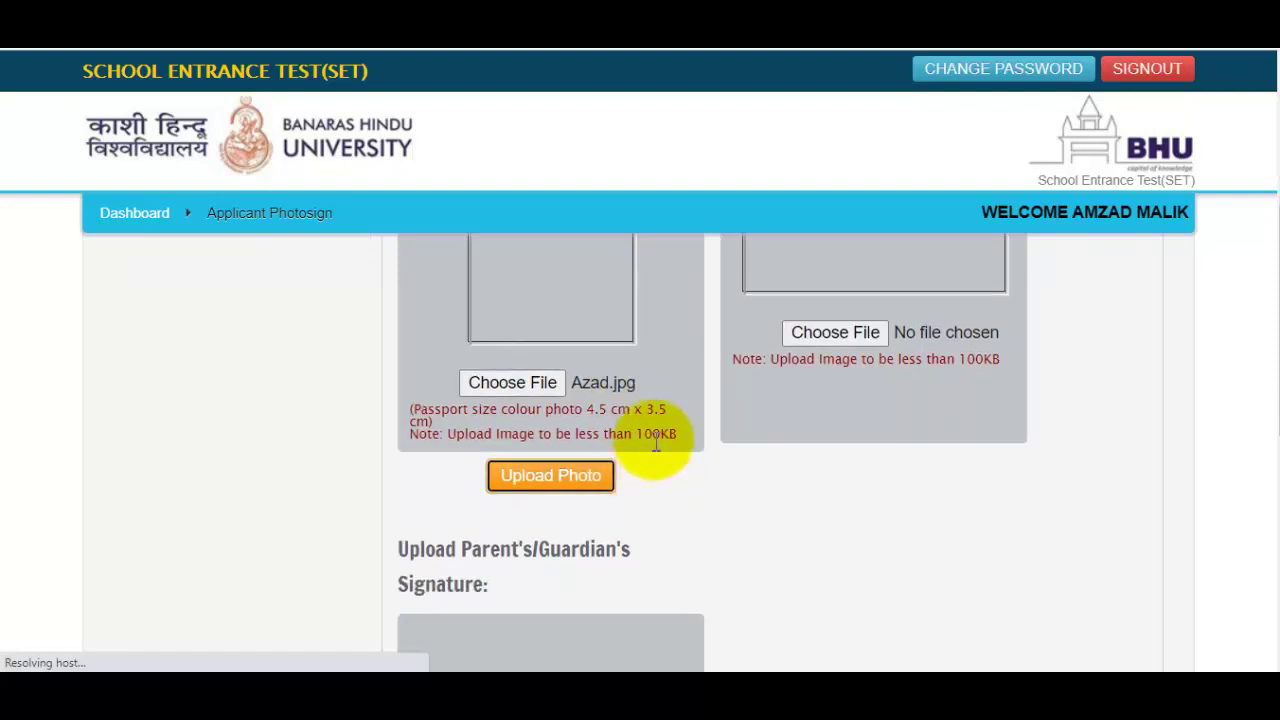
# Choose the signaturerandom image from the Pictures folder as the candidate's signature and upload it.
pyautogui.scroll(-4, 610, 406)
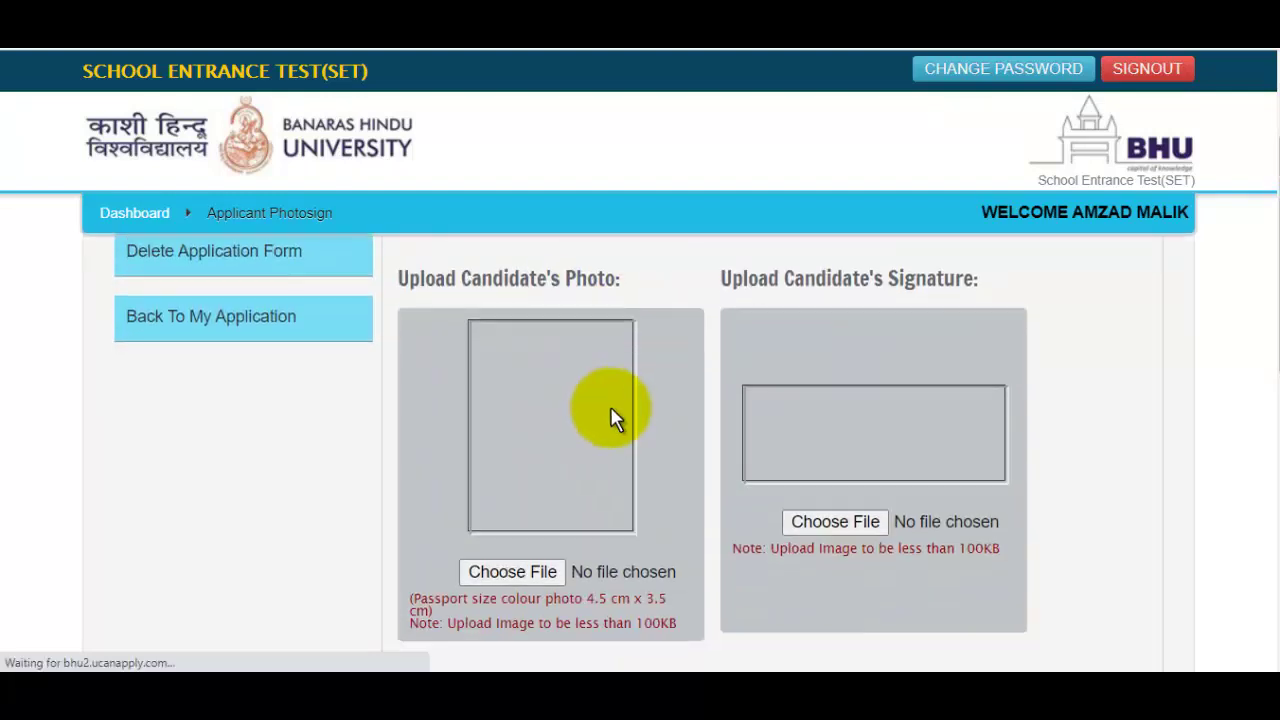
pyautogui.scroll(3, 706, 480)
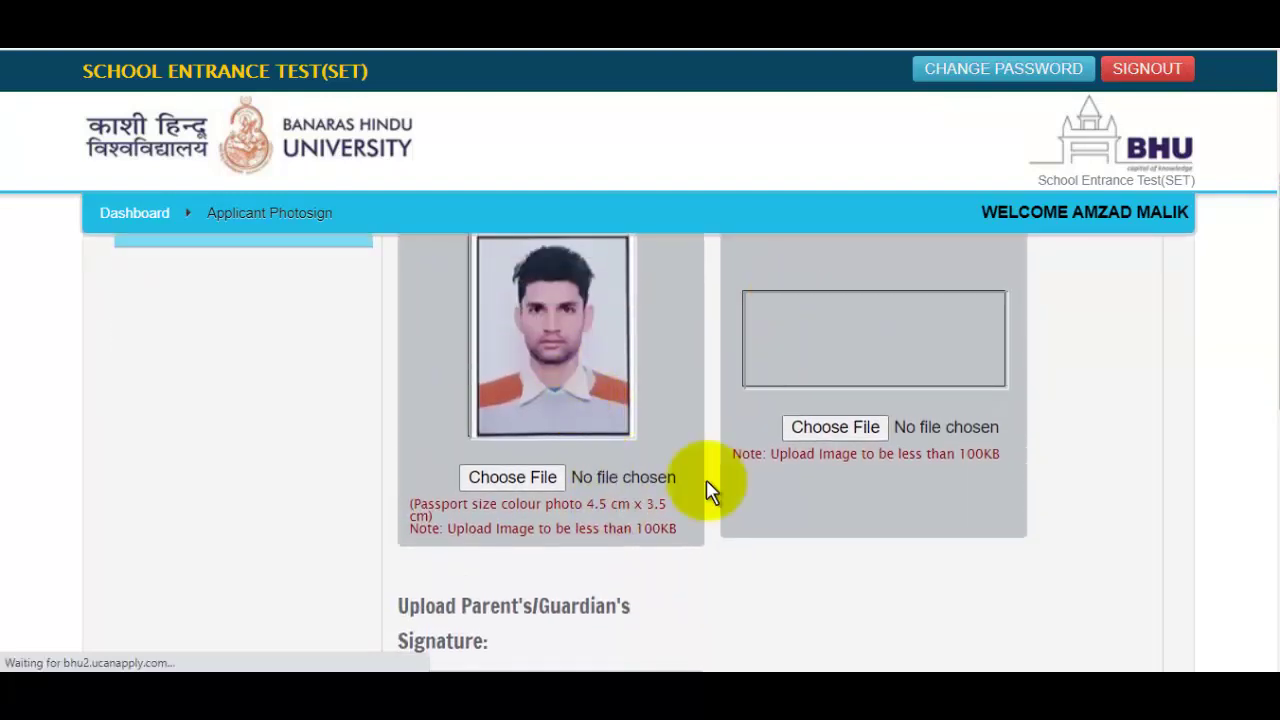
pyautogui.scroll(-3, 569, 489)
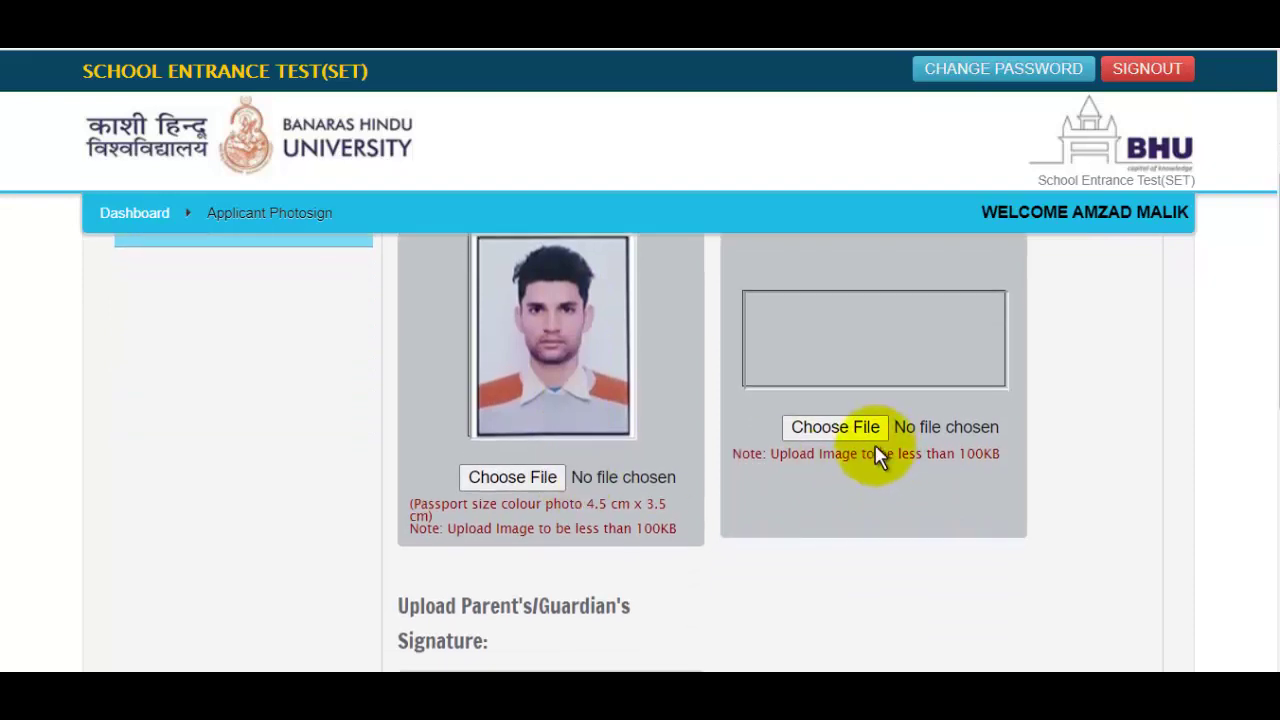
pyautogui.click(909, 424)
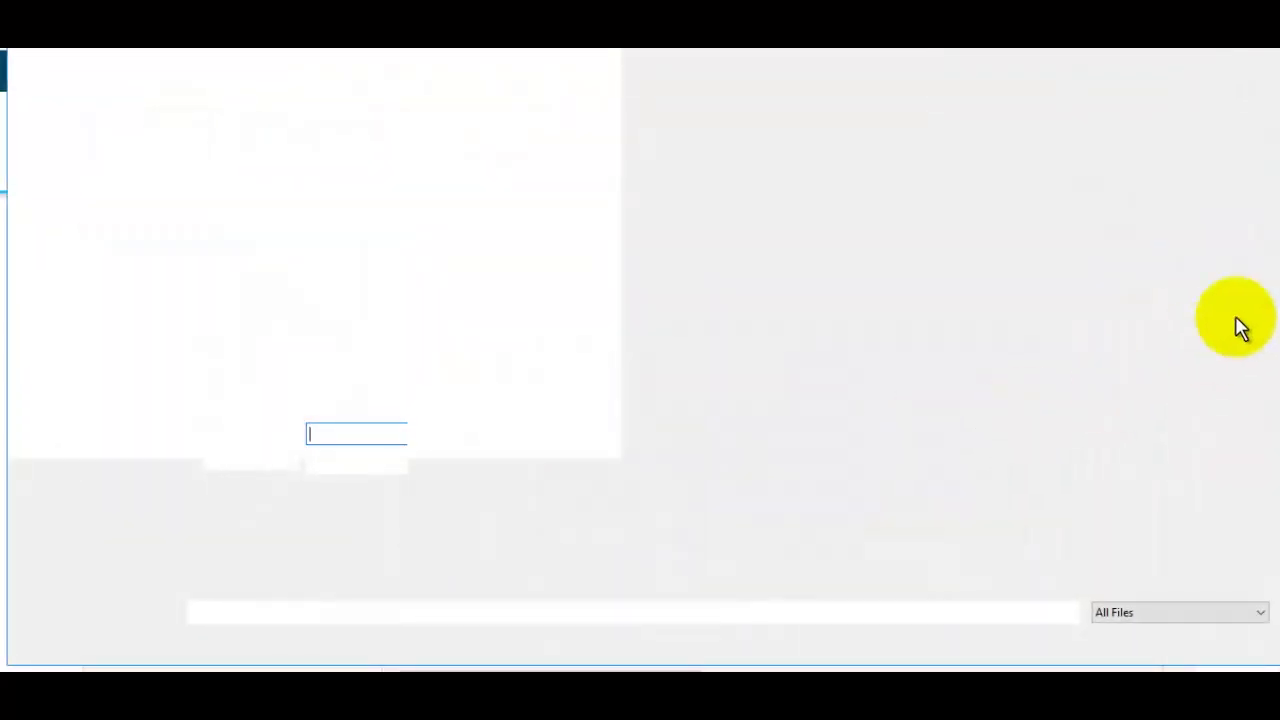
pyautogui.moveTo(1262, 171); pyautogui.dragTo(1257, 429)
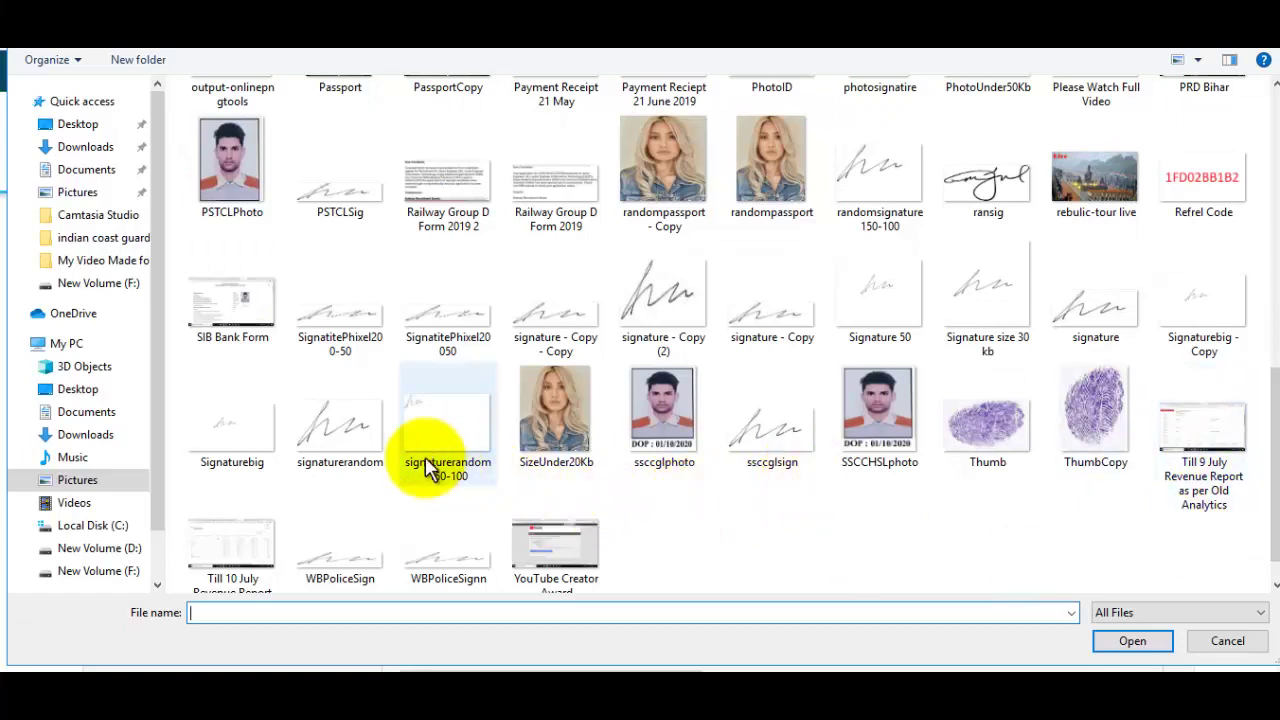
pyautogui.click(362, 440)
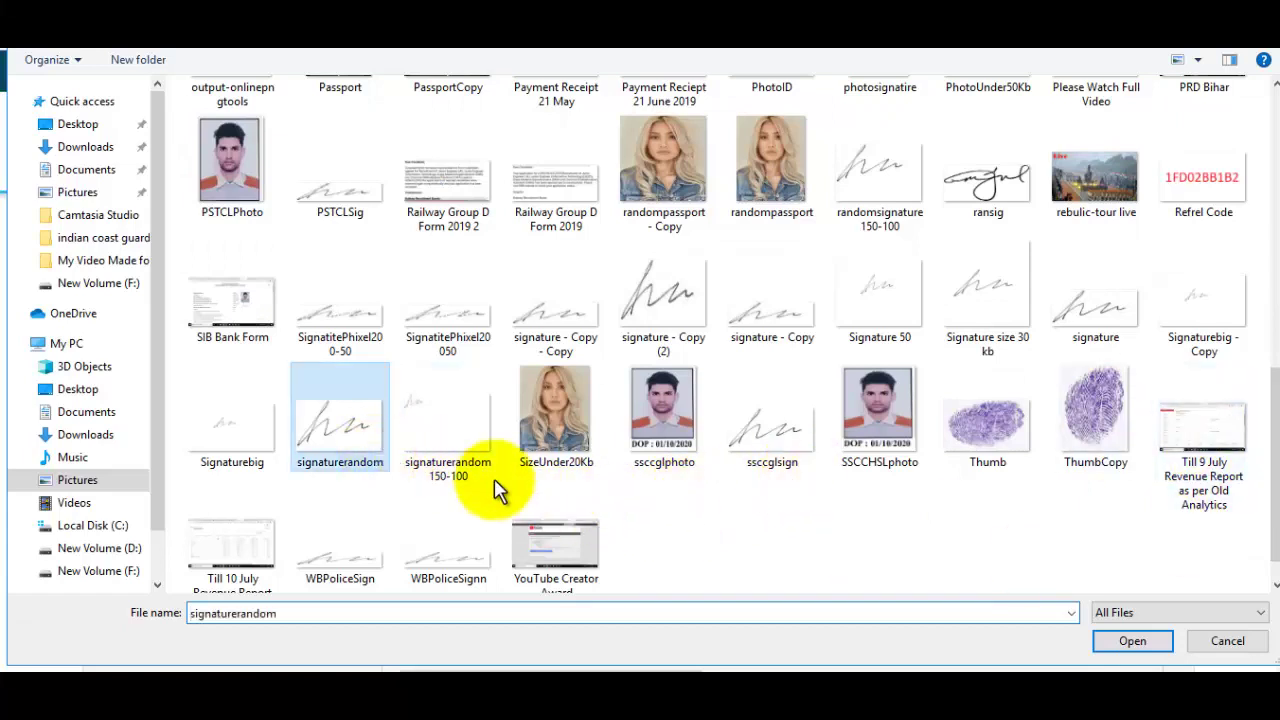
pyautogui.click(1132, 641)
pyautogui.click(896, 562)
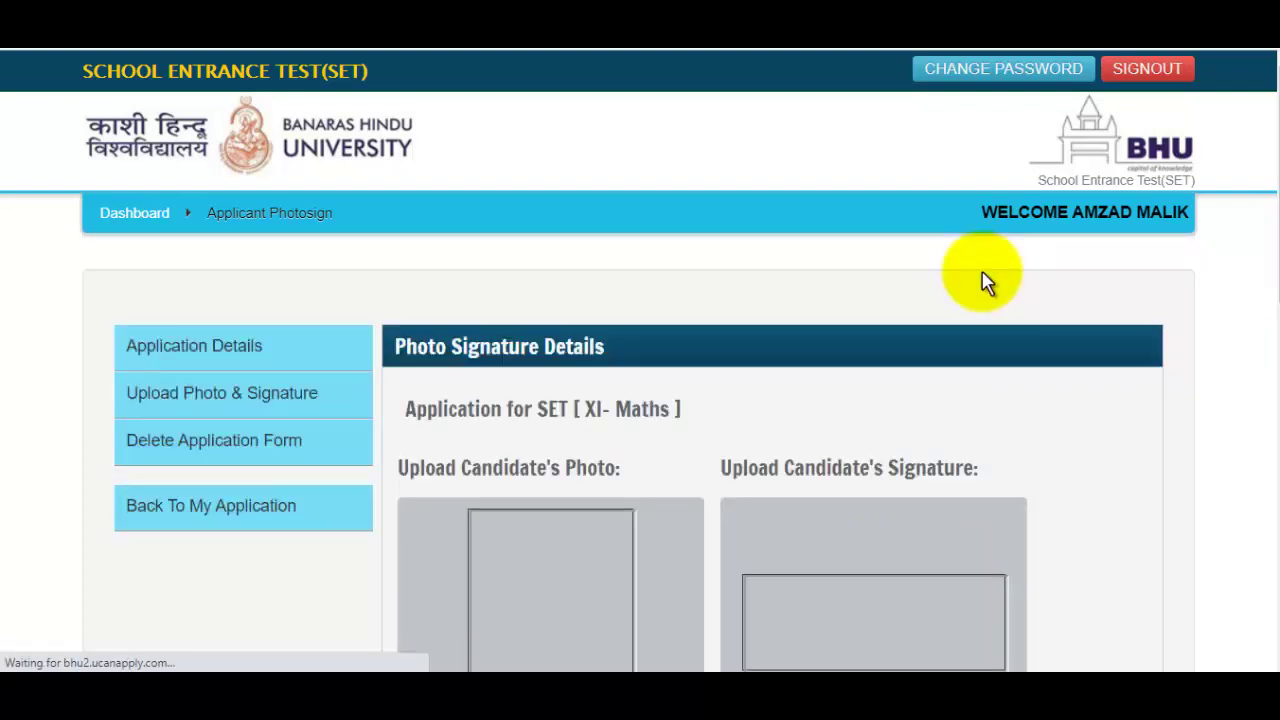
# Choose the signaturerandom image from the Pictures folder as the parent's/guardian's signature and upload it.
pyautogui.scroll(-5, 983, 287)
pyautogui.scroll(3, 894, 365)
pyautogui.scroll(-4, 894, 363)
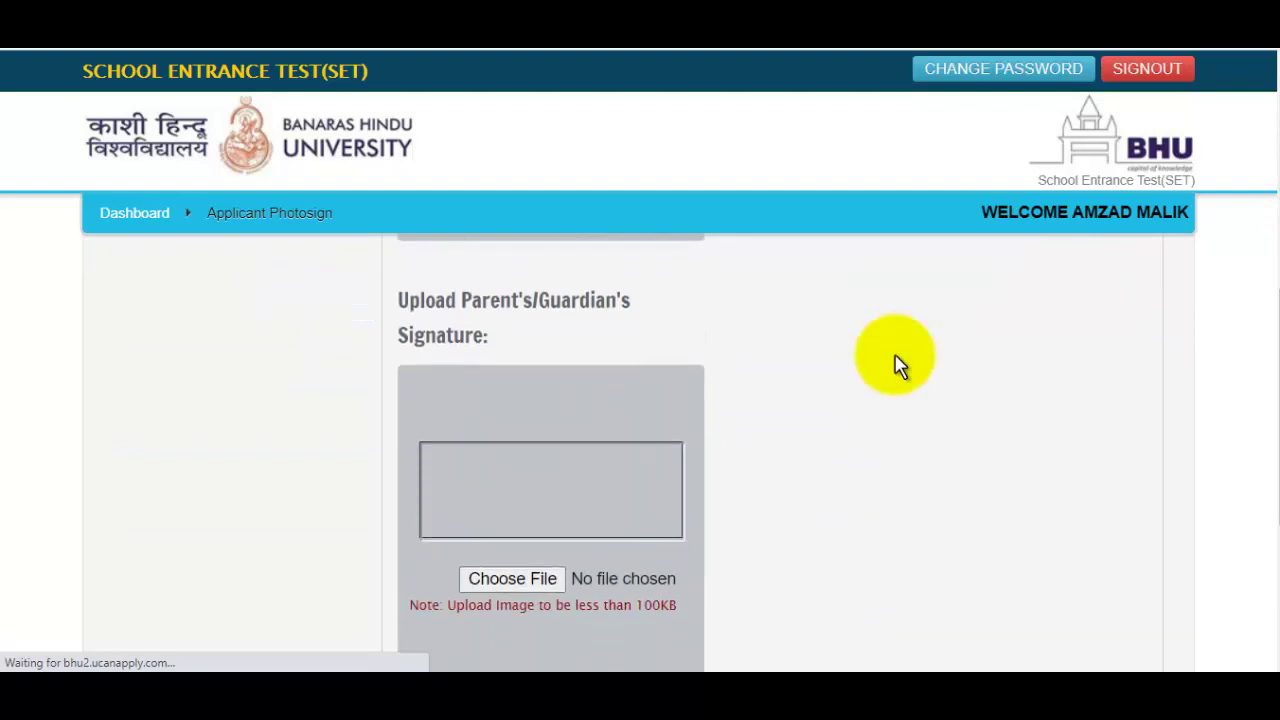
pyautogui.scroll(1, 583, 468)
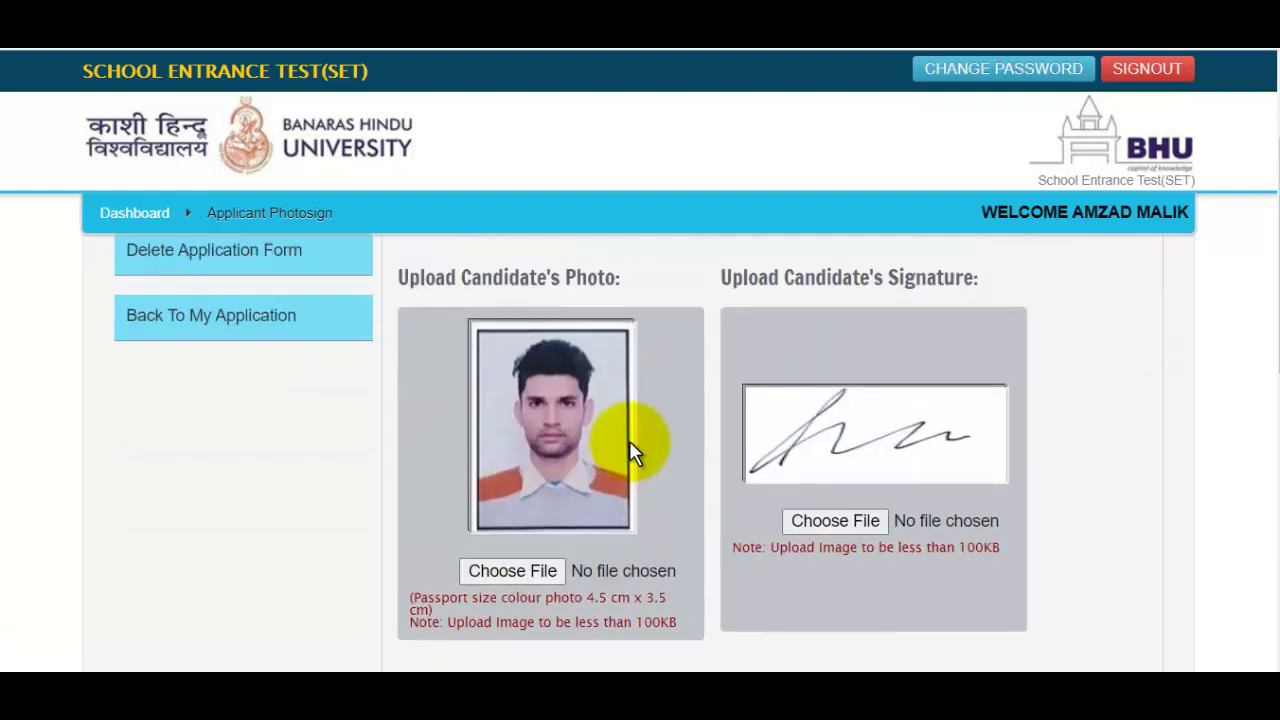
pyautogui.scroll(-5, 629, 440)
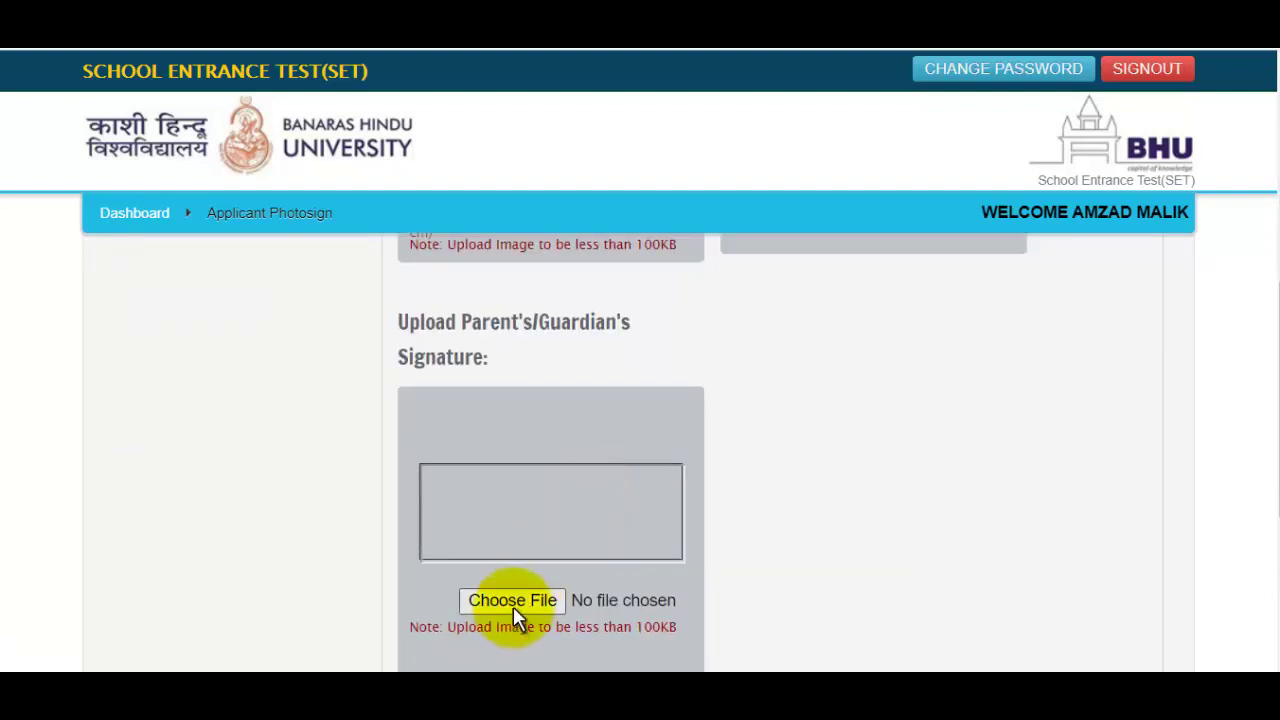
pyautogui.click(513, 605)
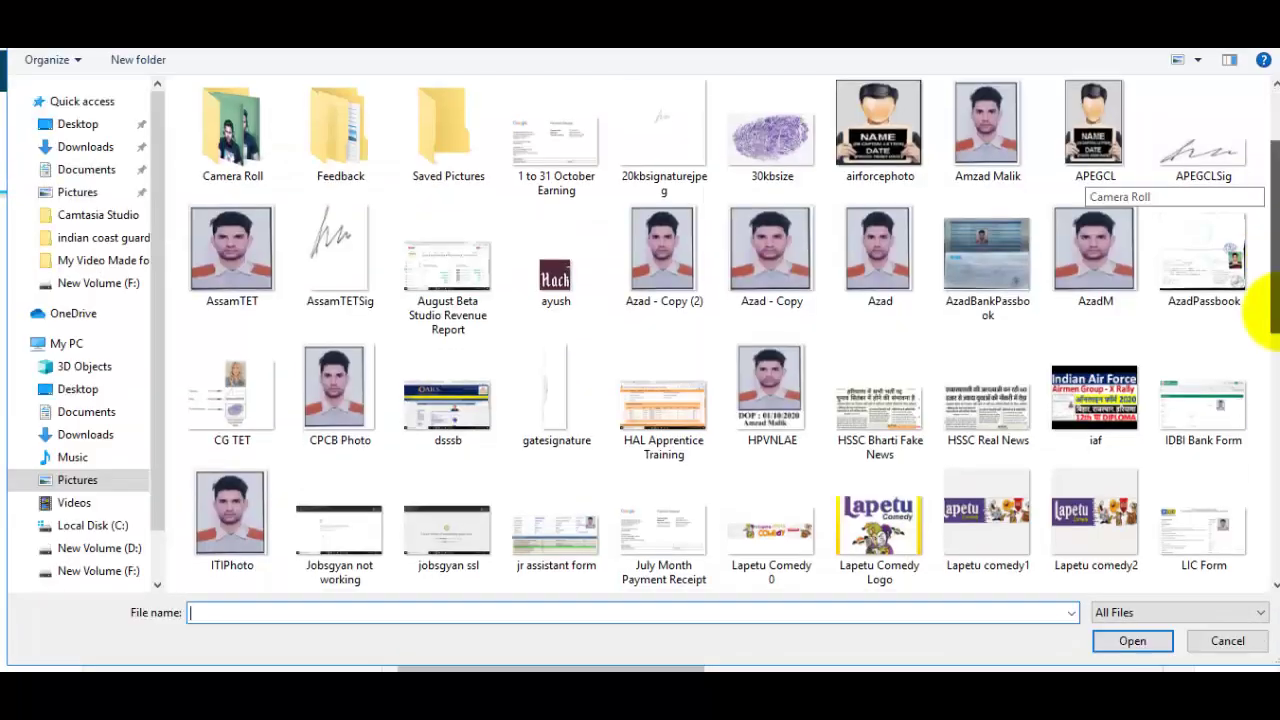
pyautogui.moveTo(1271, 251); pyautogui.dragTo(1268, 508)
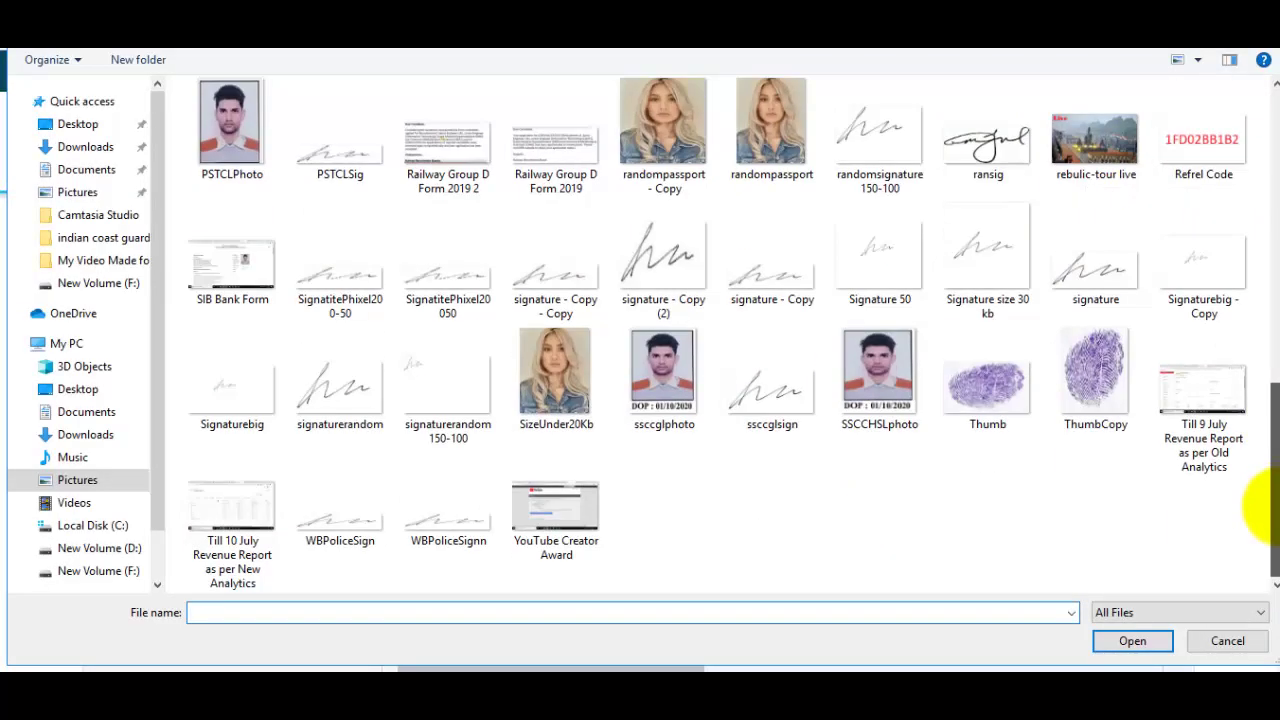
pyautogui.click(338, 405)
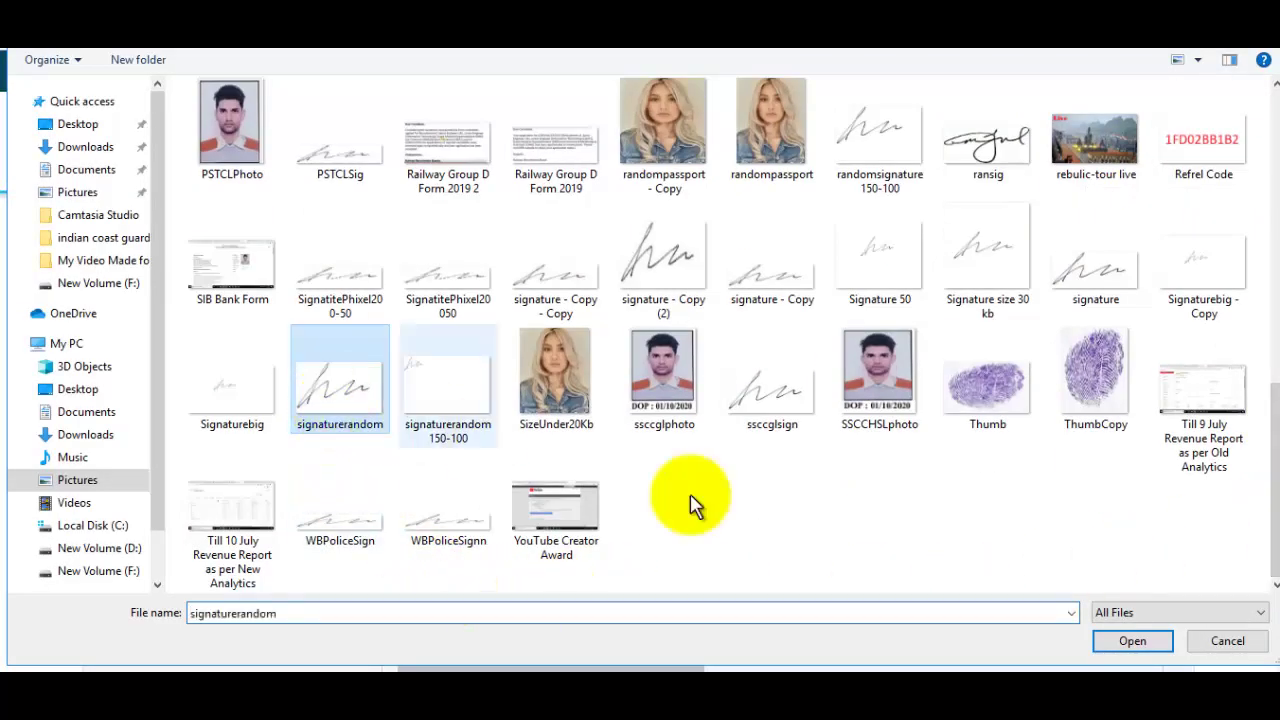
pyautogui.click(1120, 630)
pyautogui.scroll(-3, 653, 449)
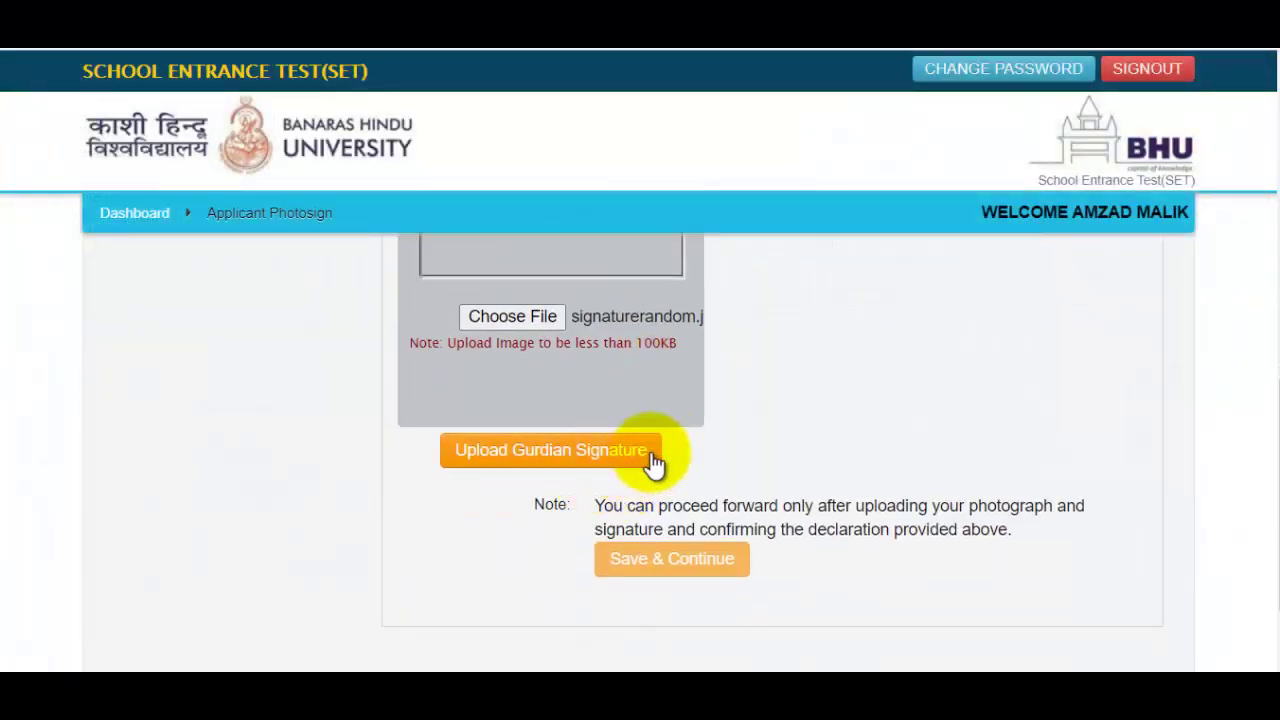
pyautogui.click(580, 455)
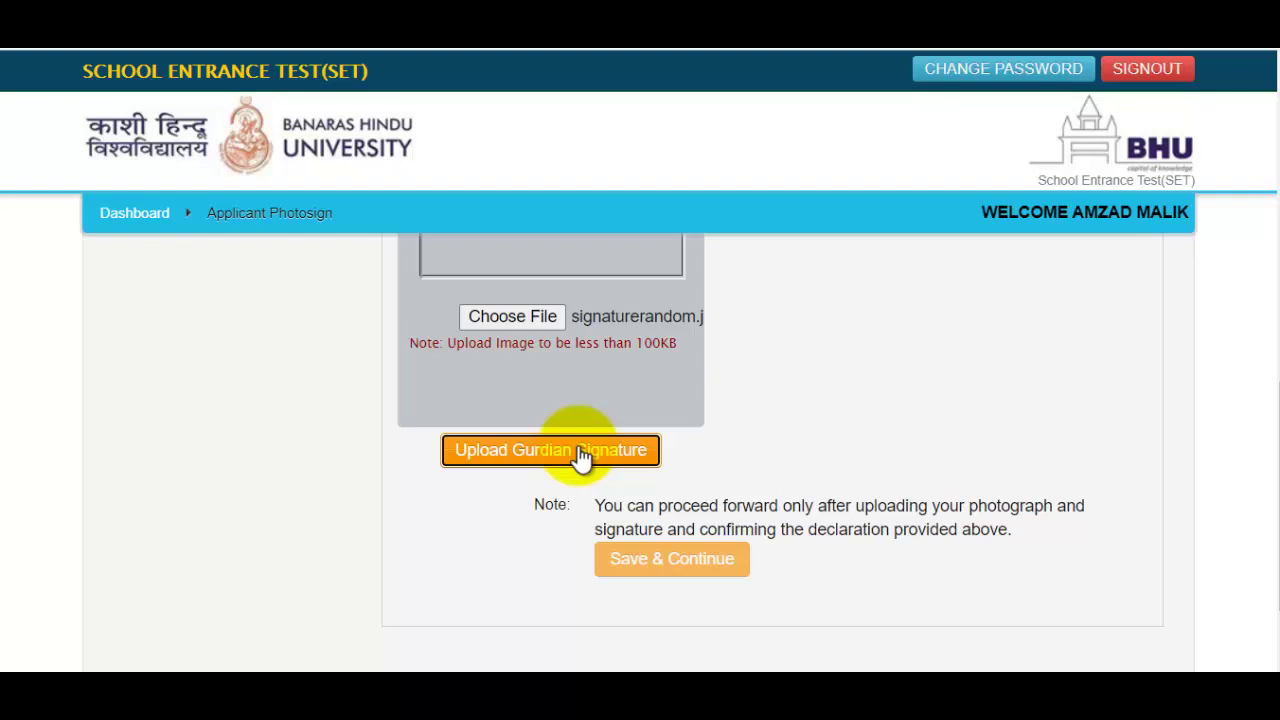
# Check the uploaded photo and signatures, then save them and continue to the application form view.
pyautogui.scroll(-10, 826, 371)
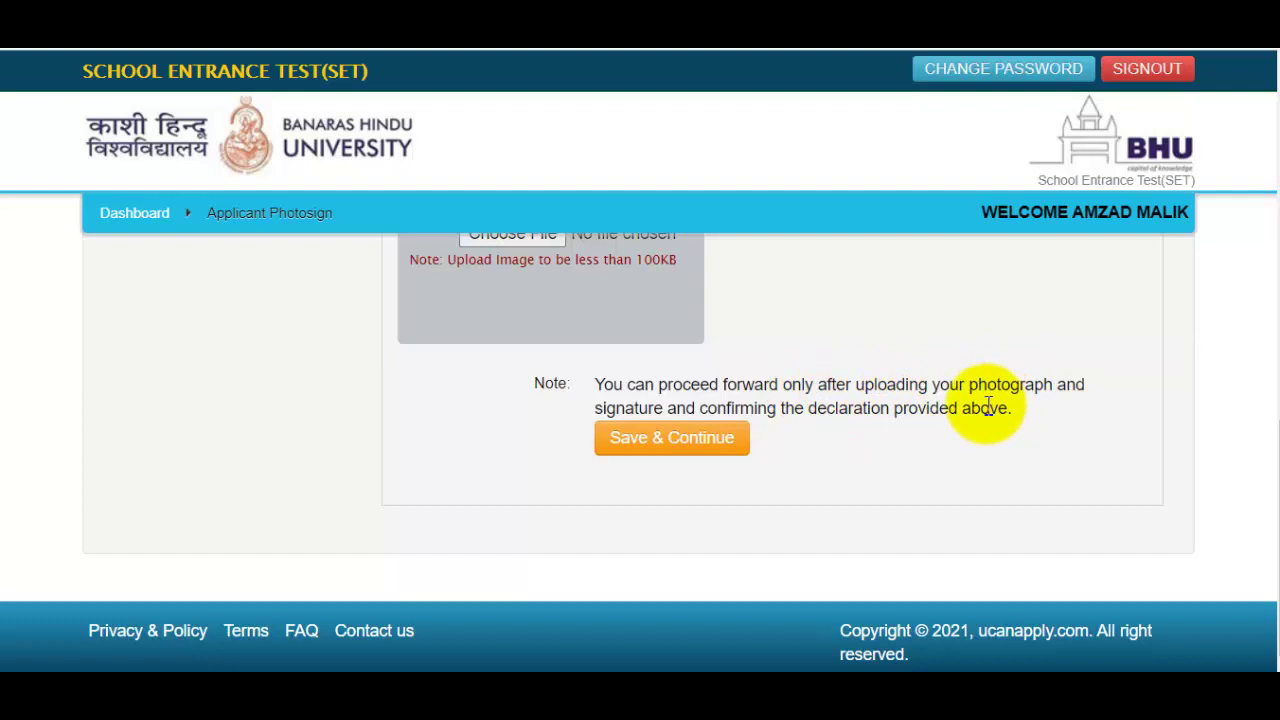
pyautogui.scroll(4, 985, 410)
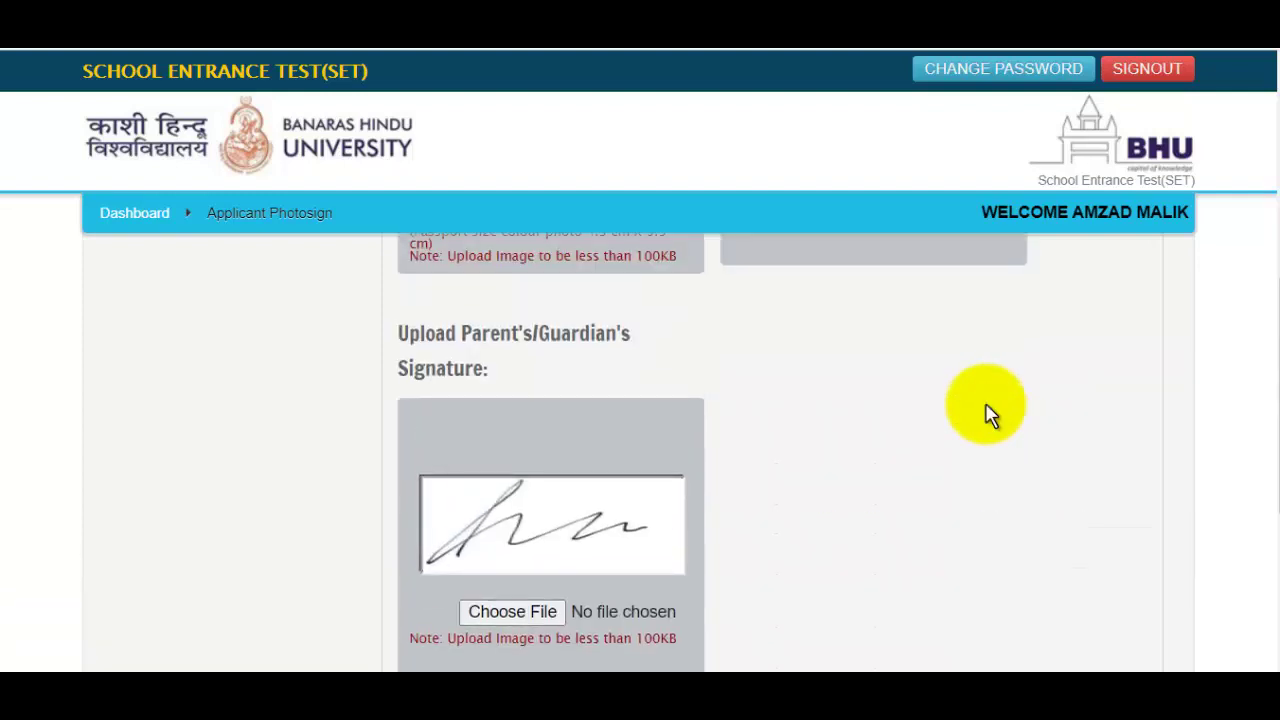
pyautogui.scroll(3, 975, 420)
pyautogui.scroll(-7, 966, 425)
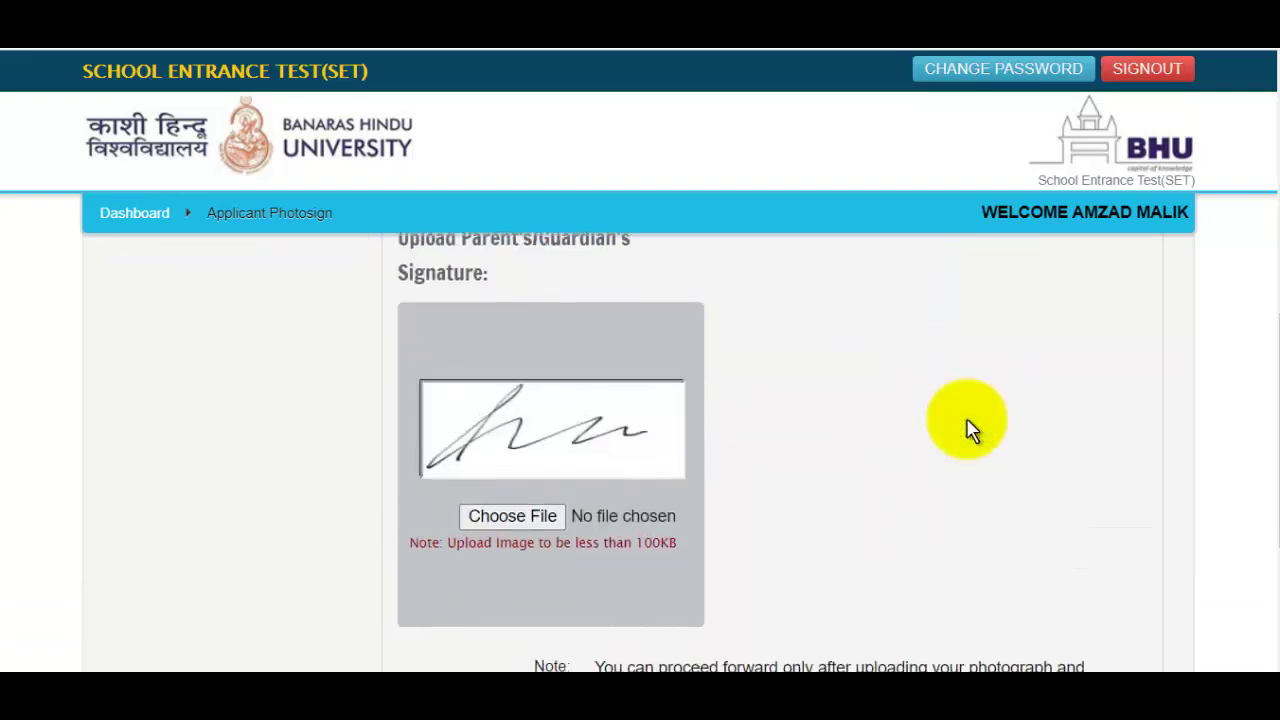
pyautogui.click(714, 460)
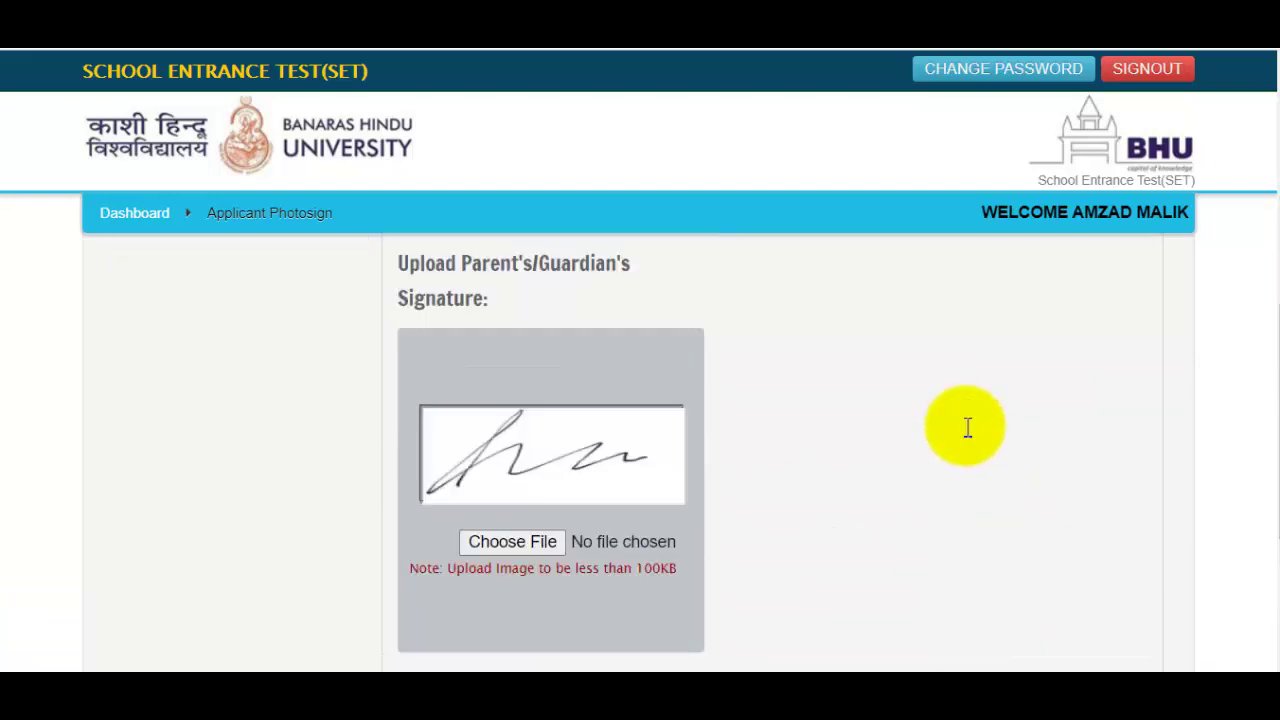
# Review the applicant details, addresses, photo and signatures, accept the confirmation declaration and submit the XI- Maths application.
pyautogui.scroll(-5, 965, 428)
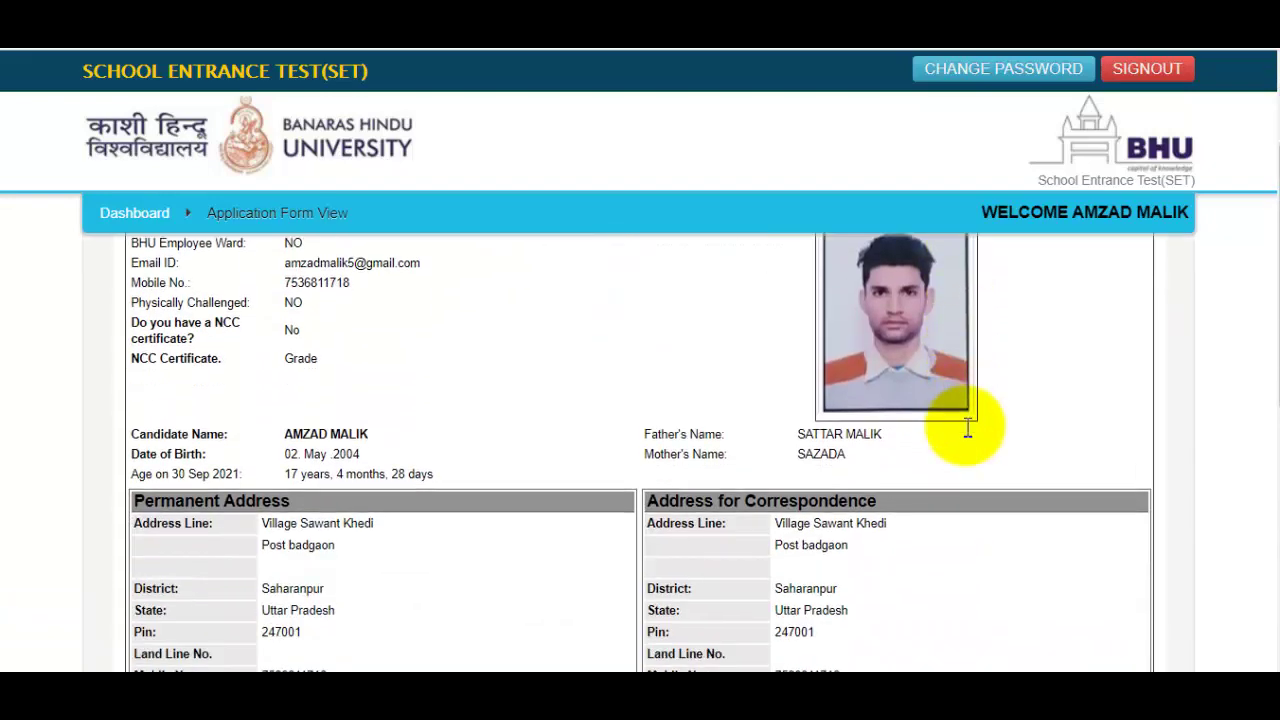
pyautogui.scroll(-3, 966, 425)
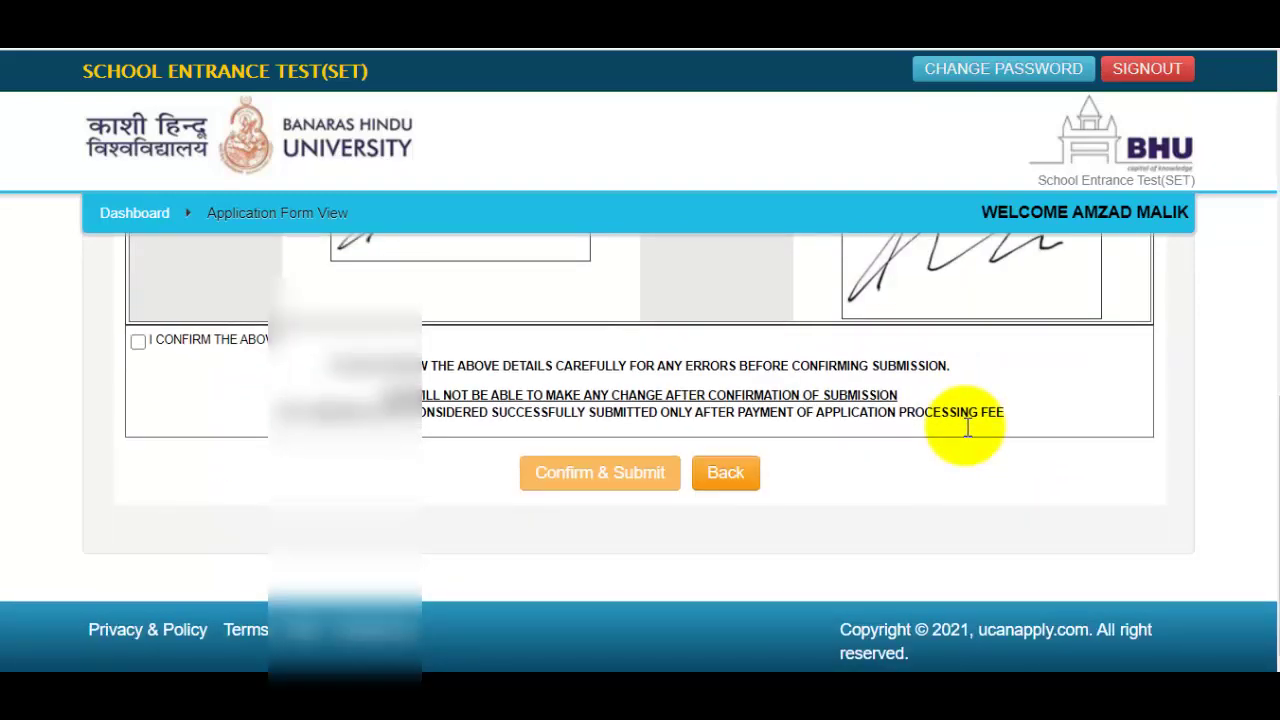
pyautogui.scroll(8, 967, 428)
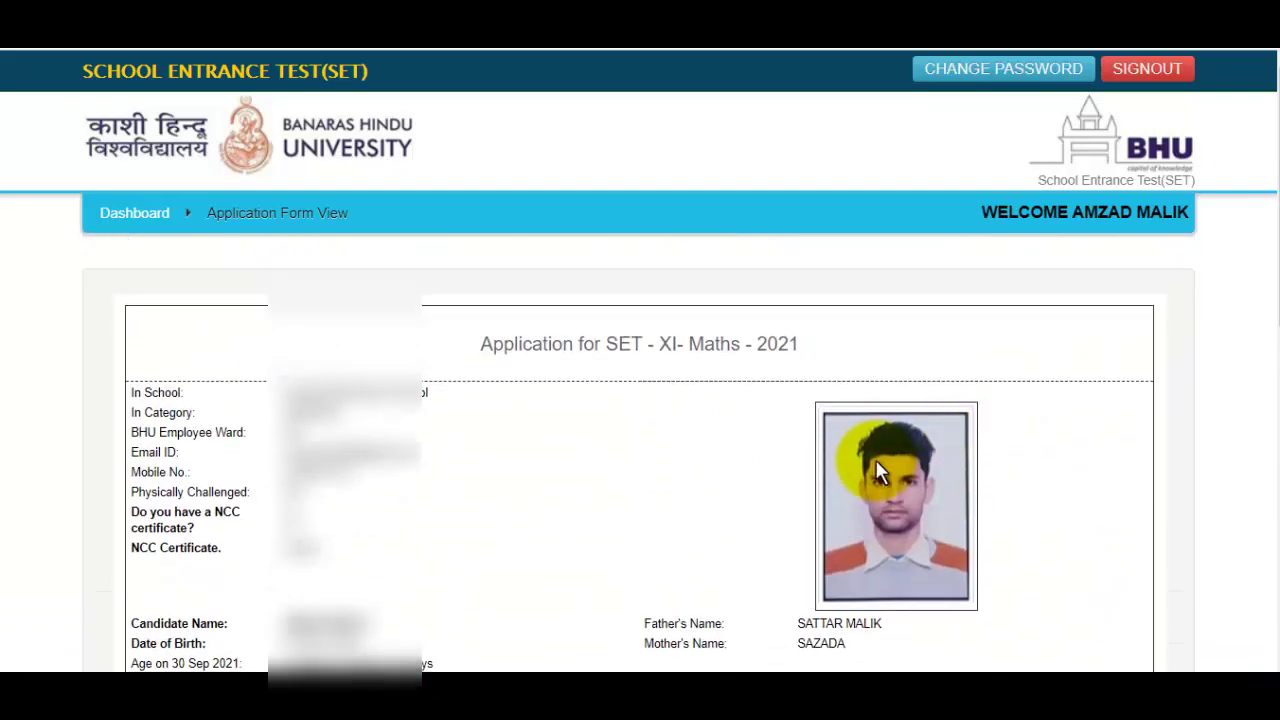
pyautogui.scroll(-1, 876, 460)
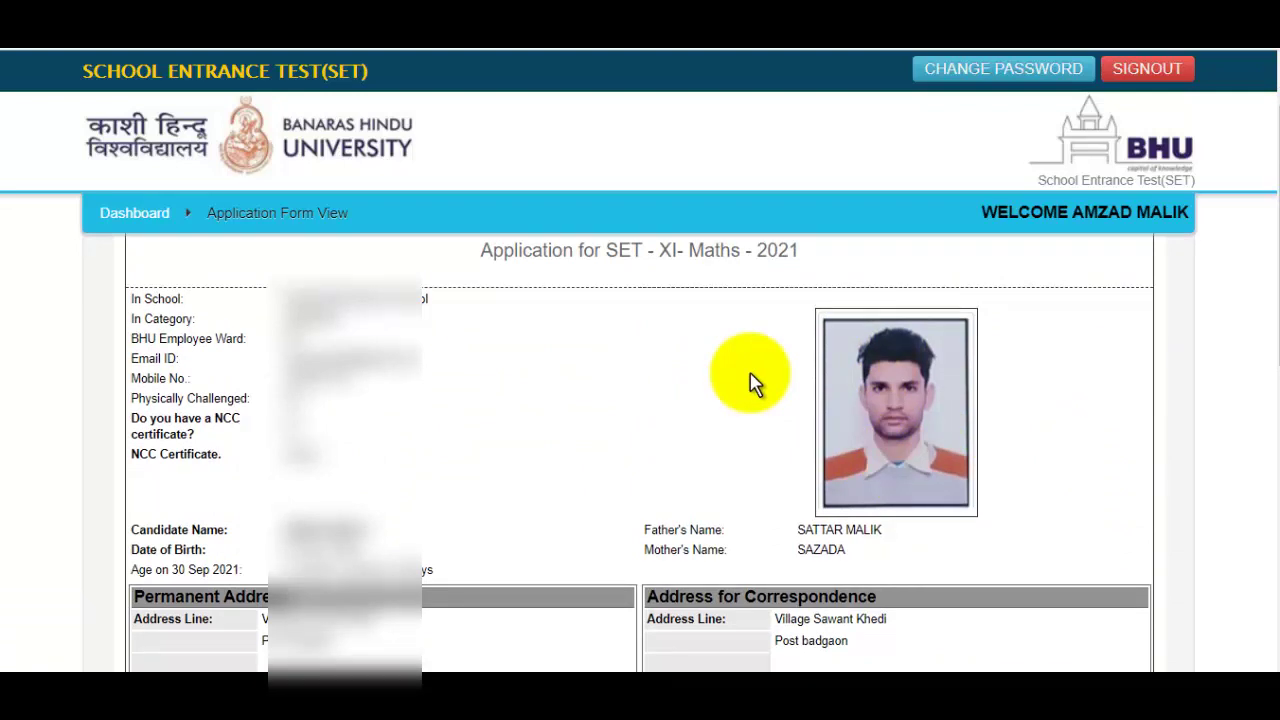
pyautogui.scroll(-4, 755, 385)
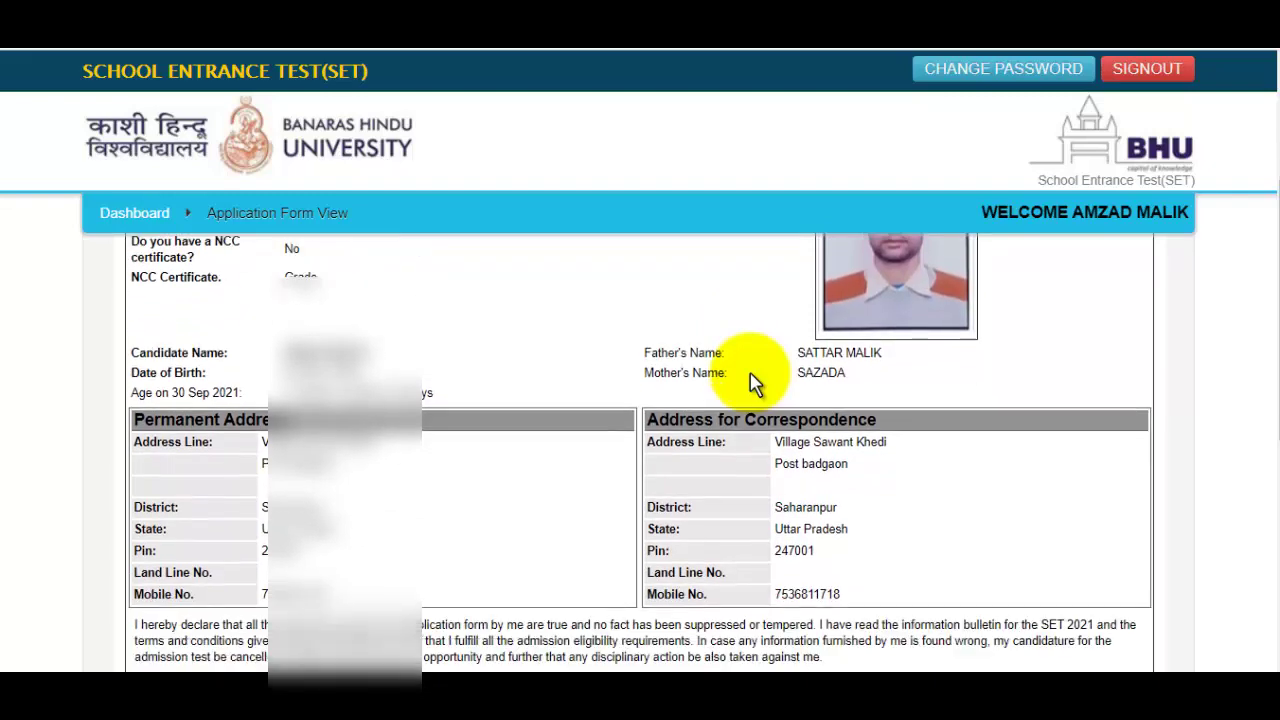
pyautogui.scroll(-4, 755, 383)
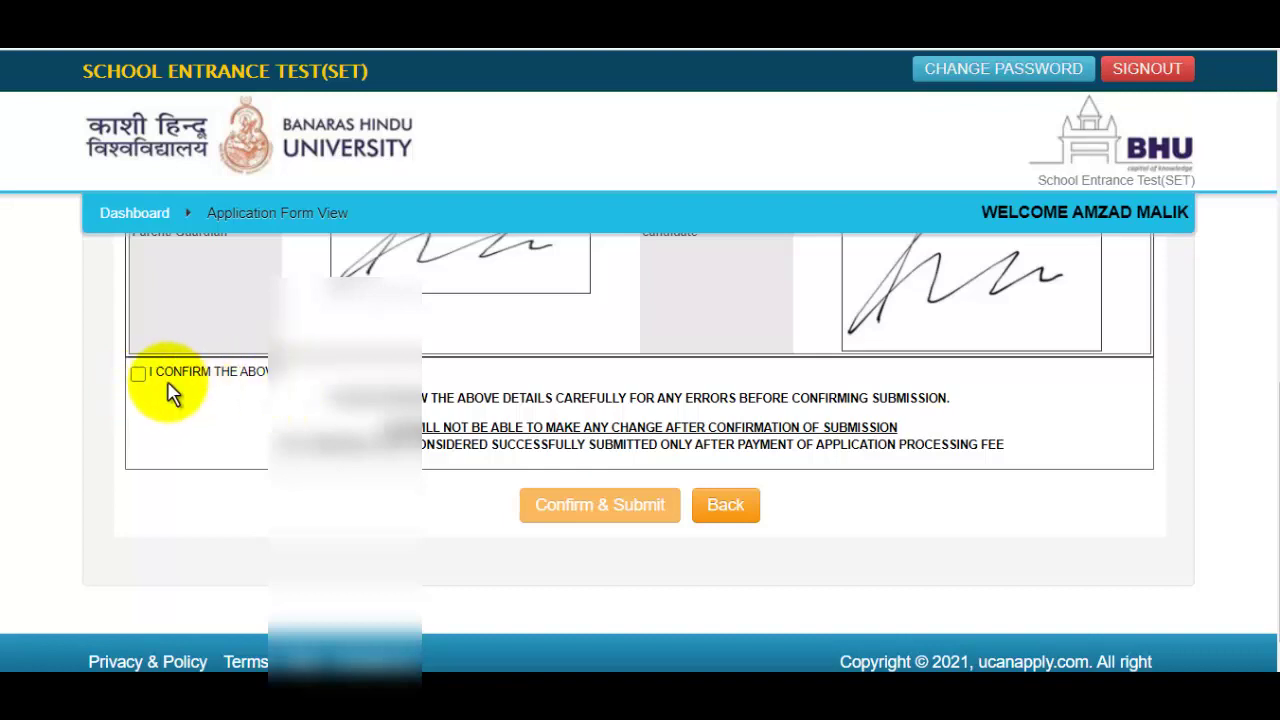
pyautogui.click(138, 374)
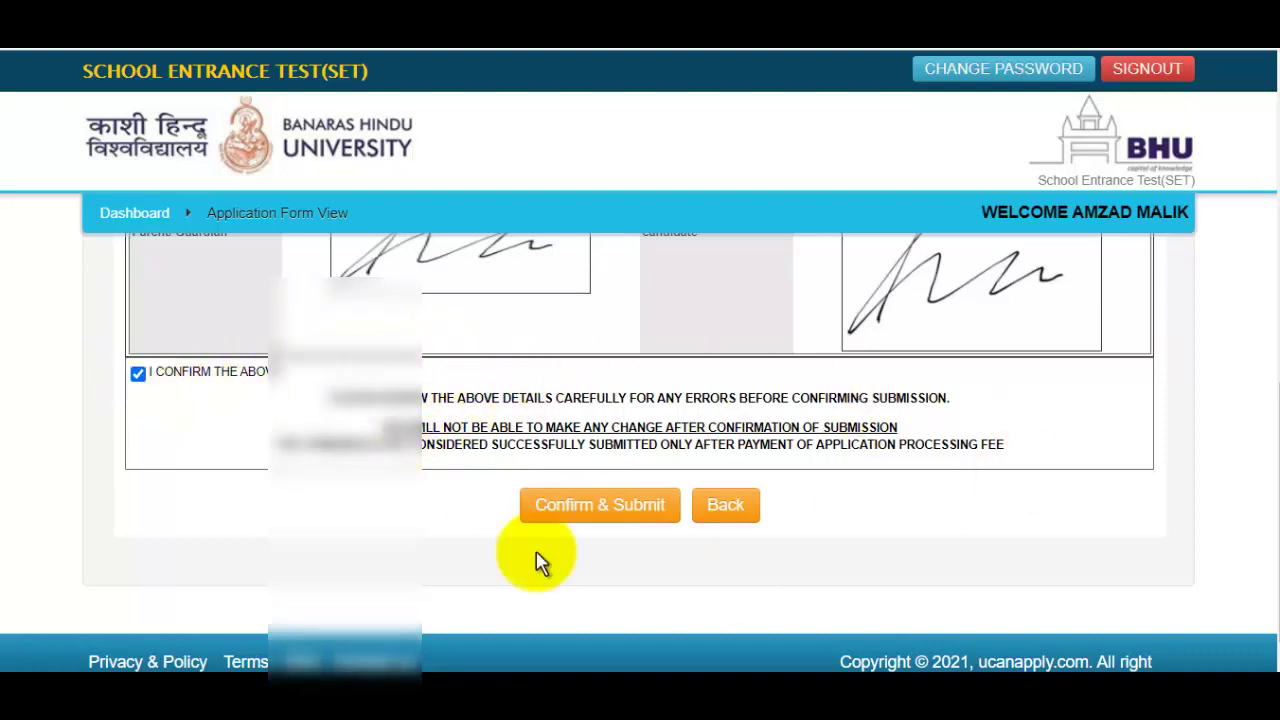
pyautogui.click(619, 522)
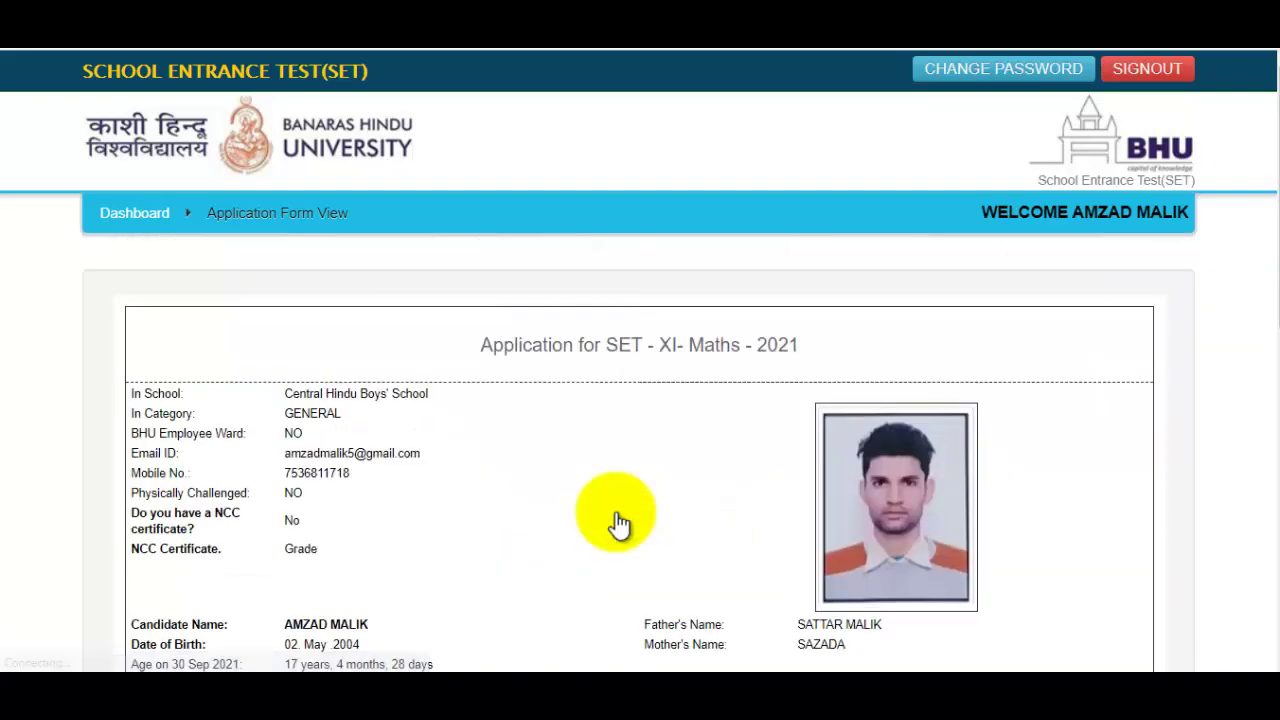
# Return to My Application(s) and check the submitted form's registration ID, course name, application status and payment notes.
pyautogui.scroll(-15, 630, 495)
pyautogui.scroll(-1, 649, 470)
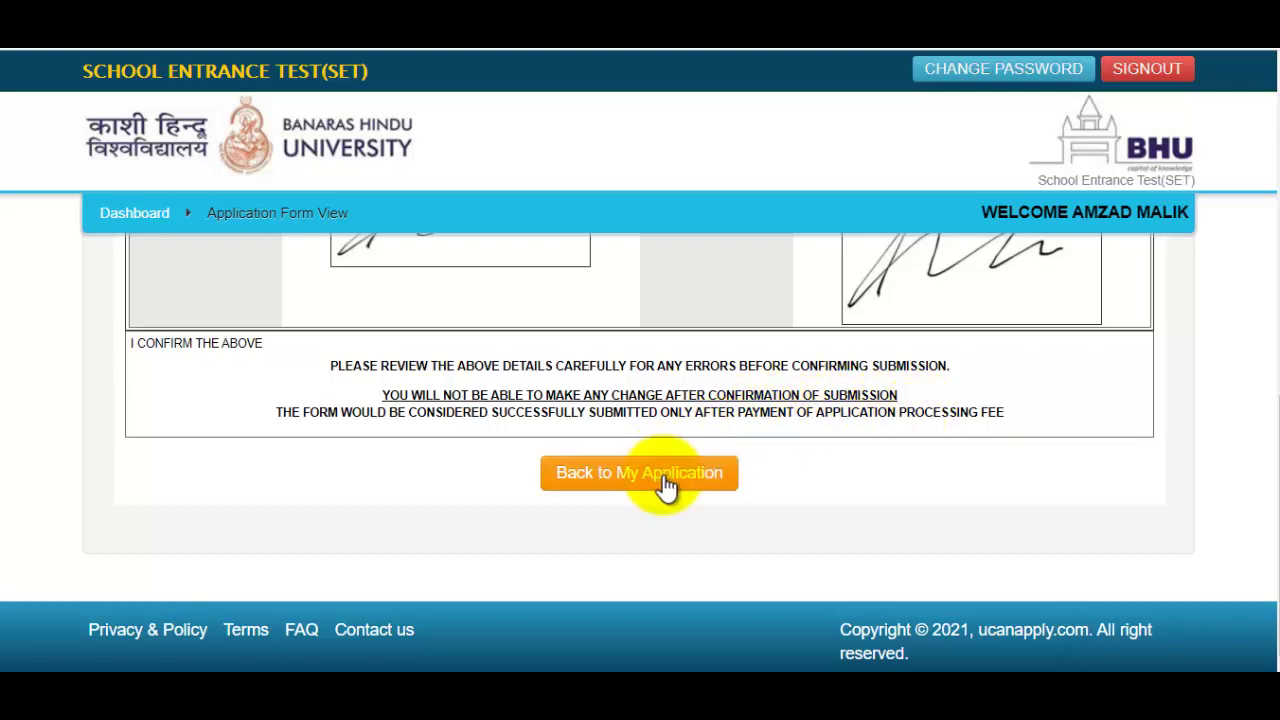
pyautogui.click(730, 490)
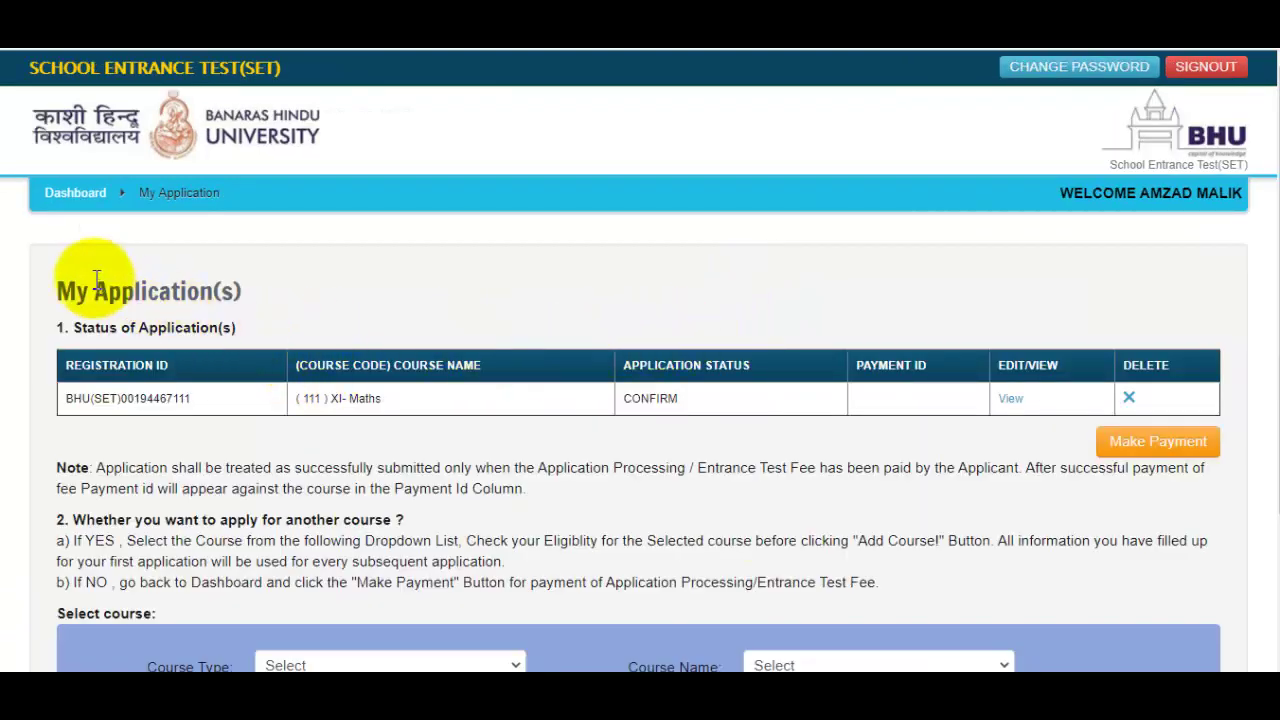
pyautogui.moveTo(243, 412); pyautogui.dragTo(82, 414)
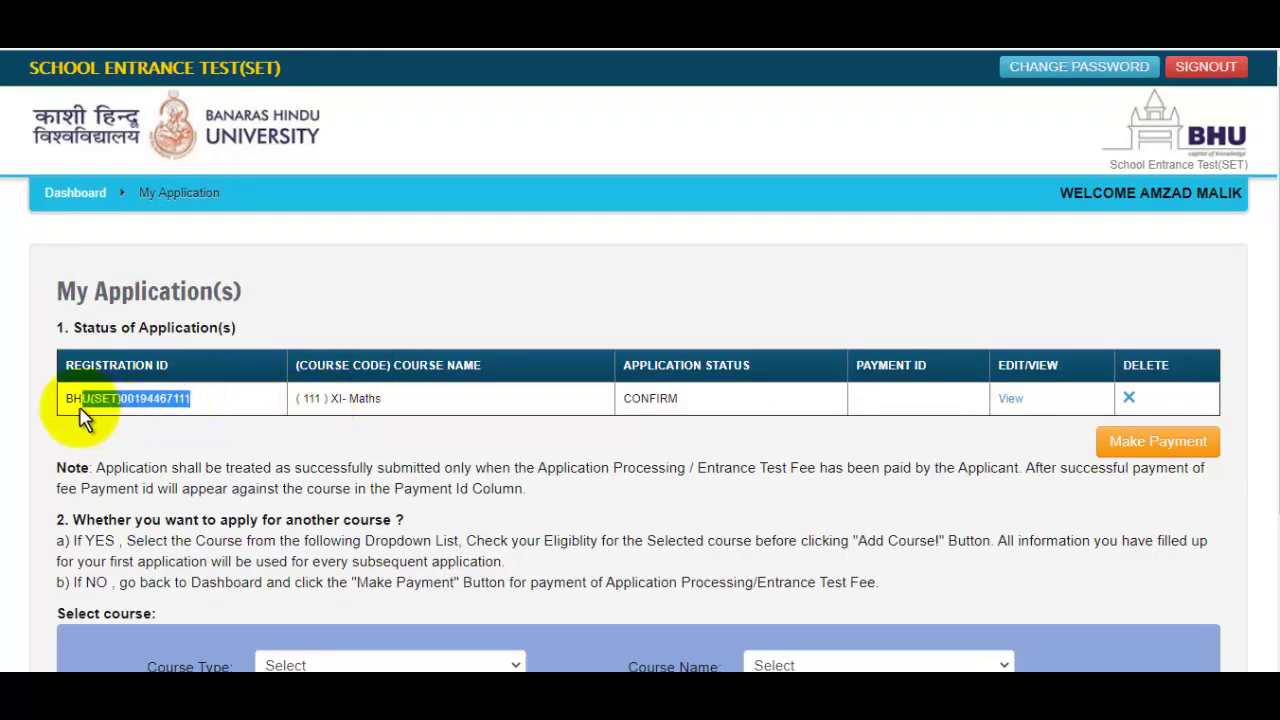
pyautogui.moveTo(321, 398); pyautogui.dragTo(409, 400)
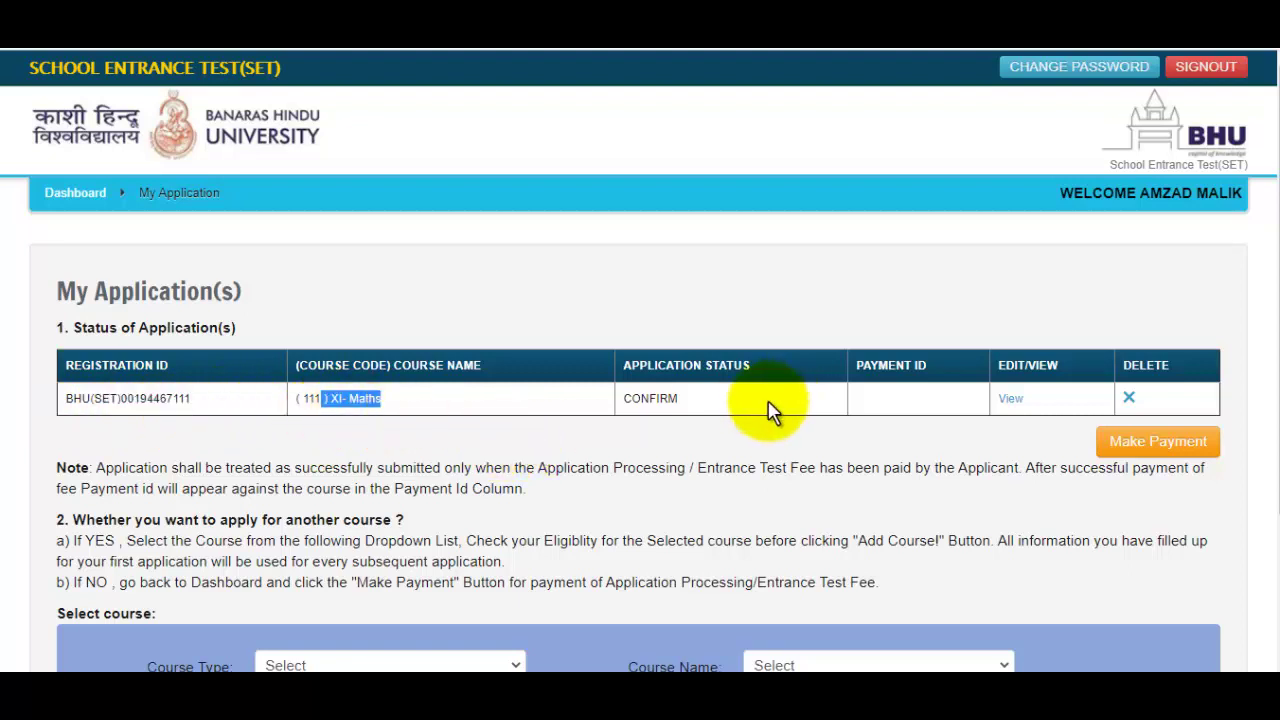
pyautogui.moveTo(632, 400); pyautogui.dragTo(672, 404)
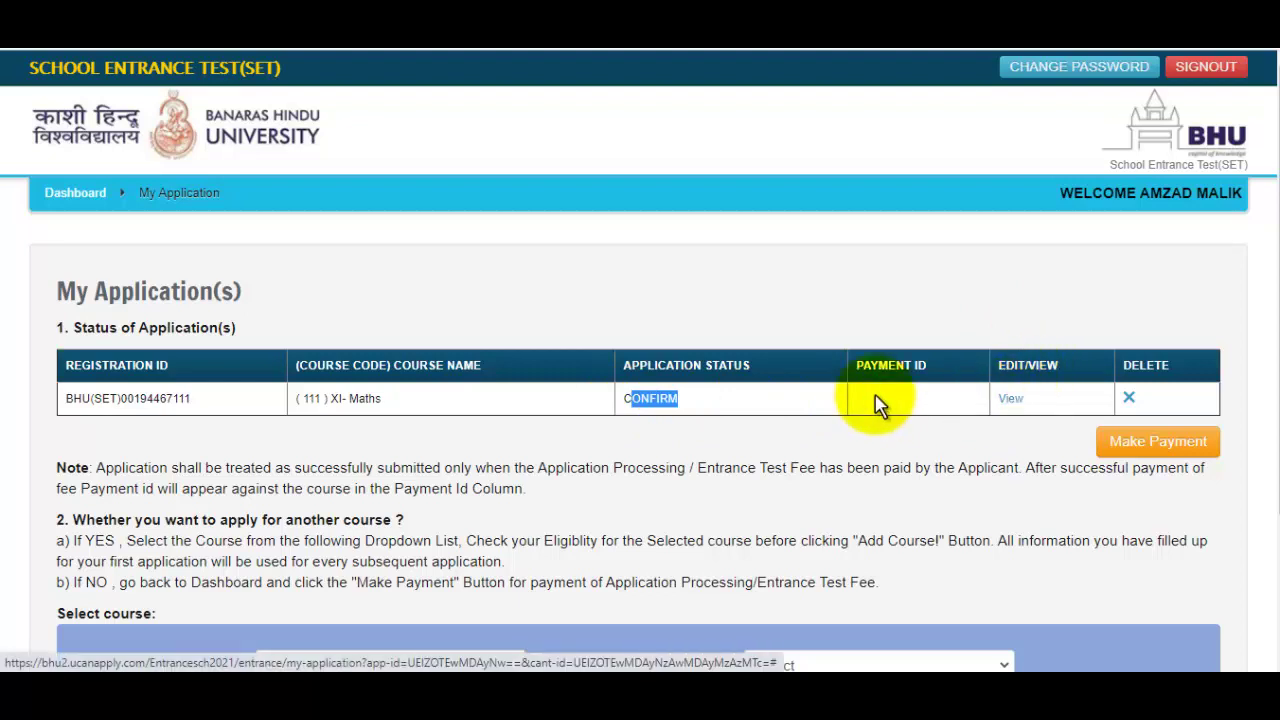
pyautogui.scroll(-2, 871, 391)
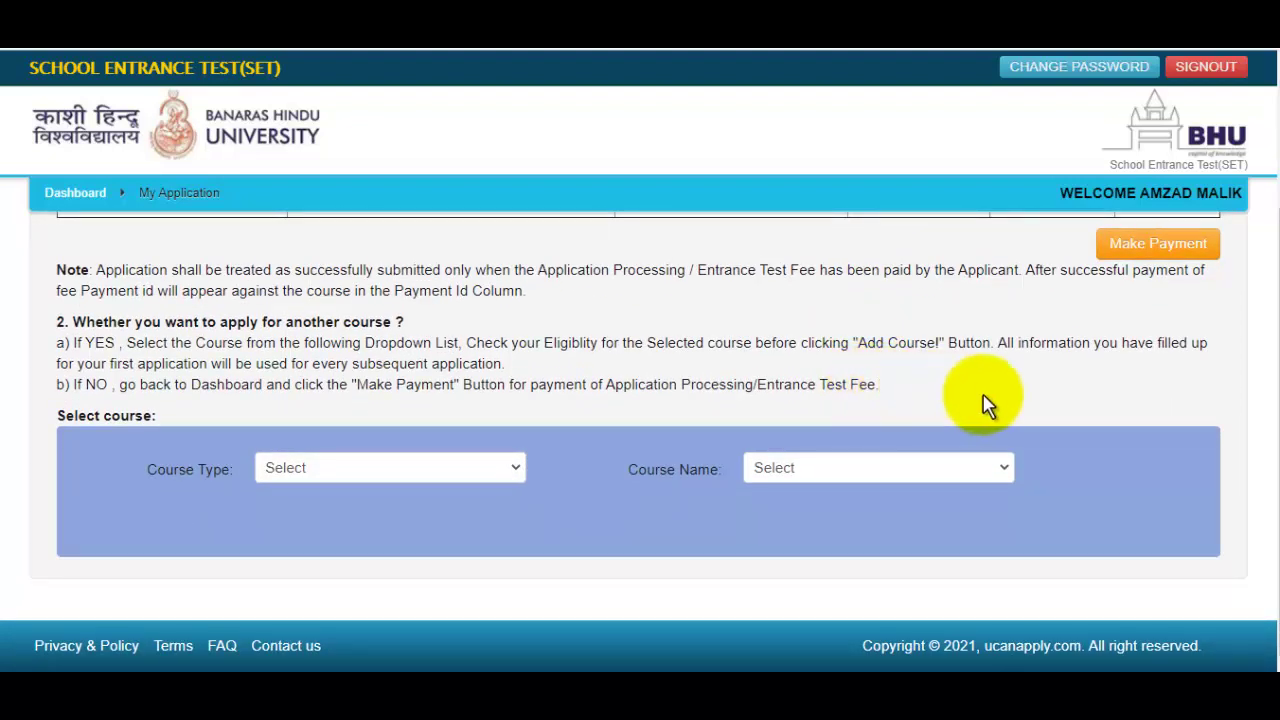
pyautogui.scroll(2, 988, 403)
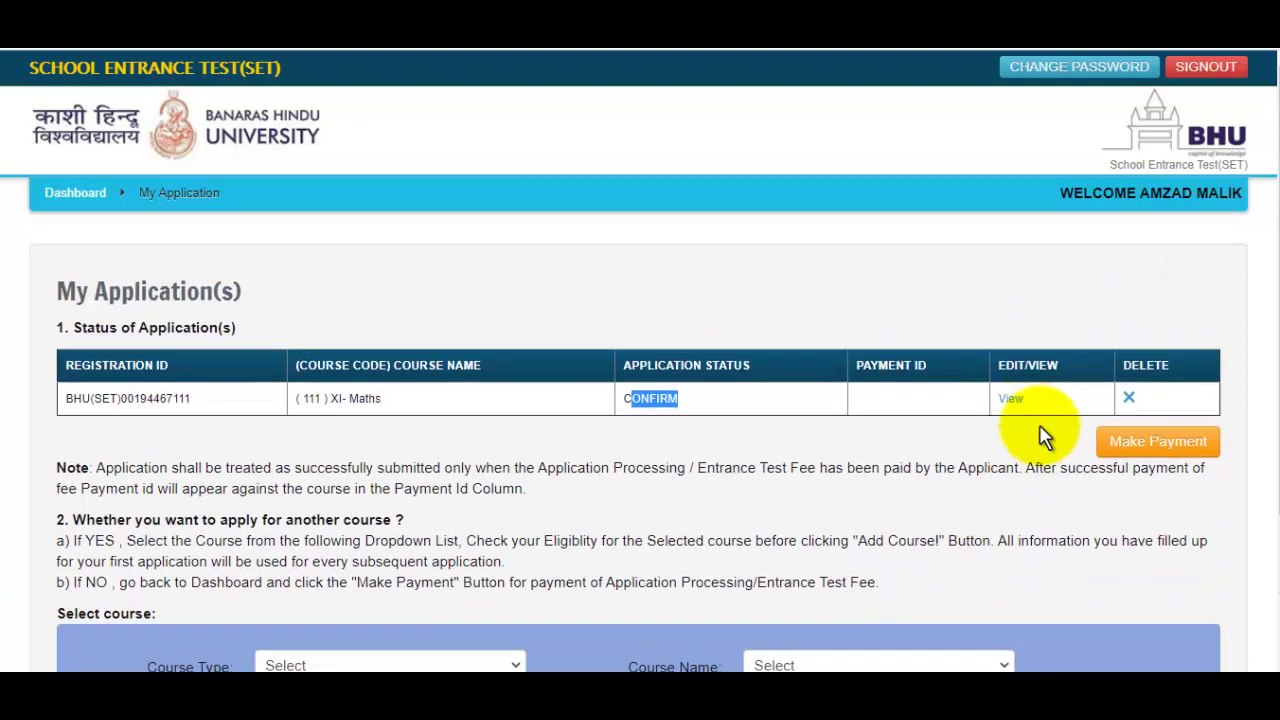
# Start the fee payment and select the XI- Maths application to pay its entrance test fee.
pyautogui.click(1160, 445)
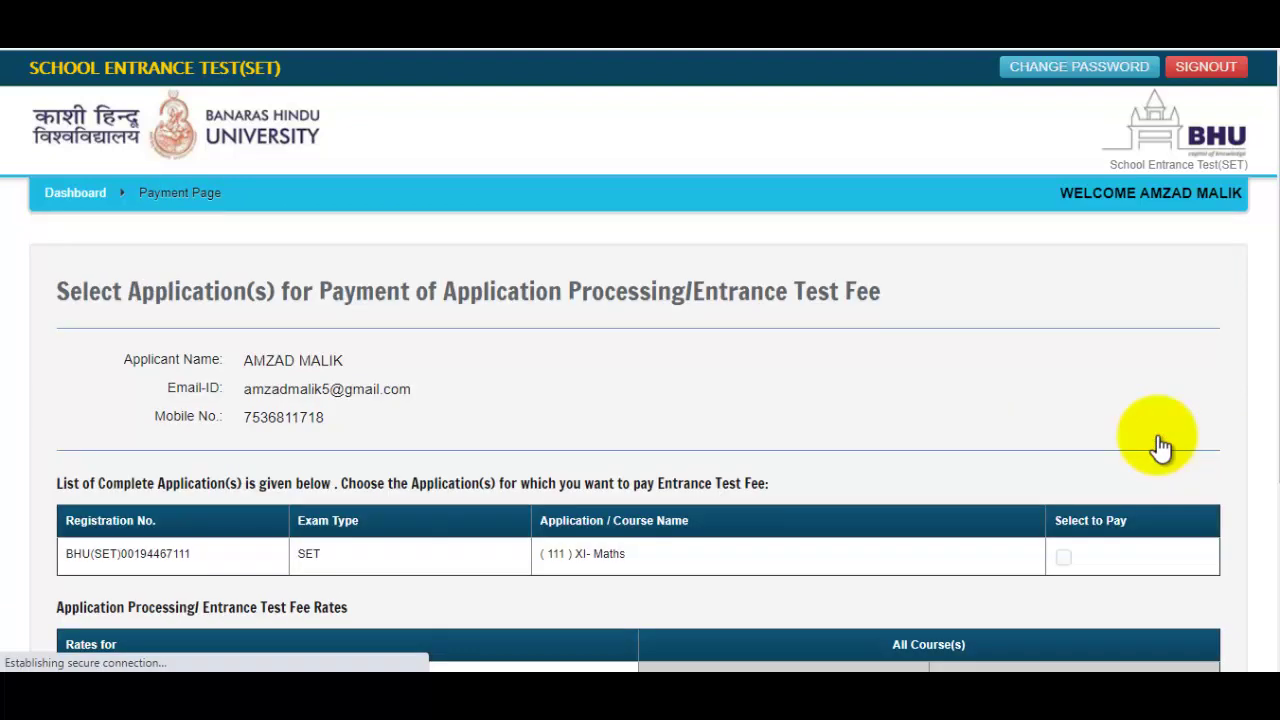
pyautogui.scroll(-3, 886, 314)
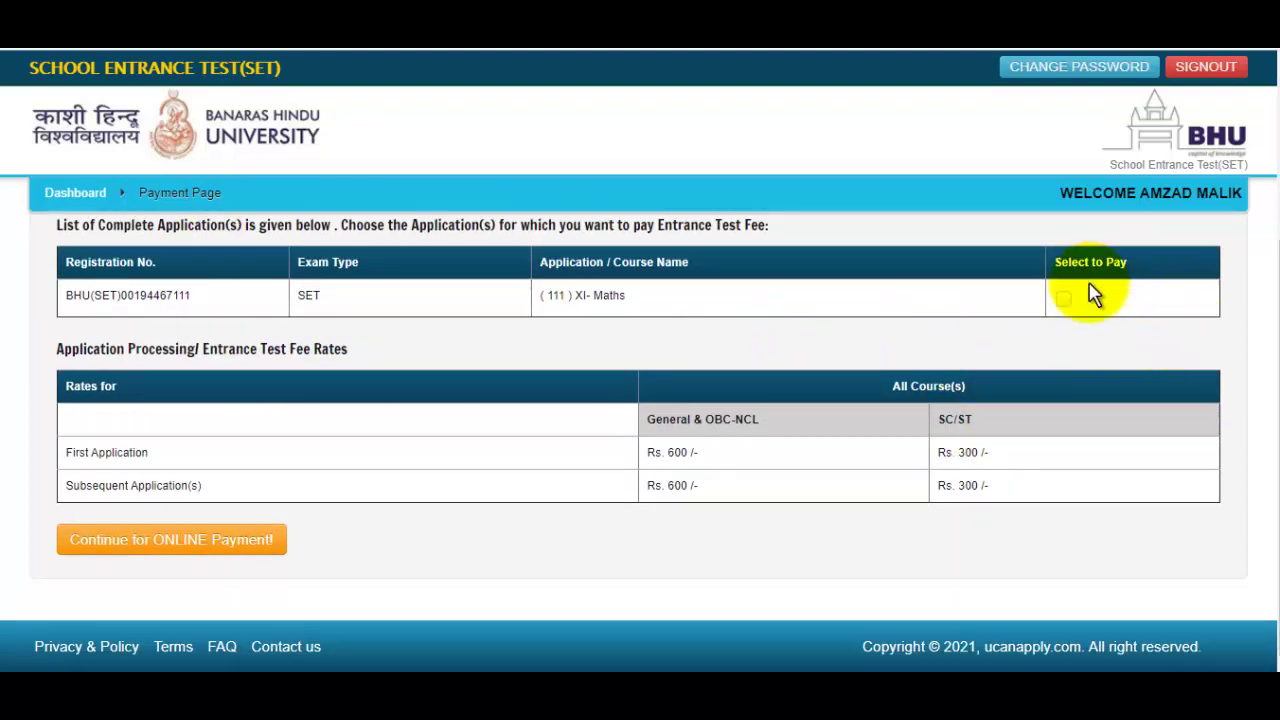
pyautogui.click(1063, 300)
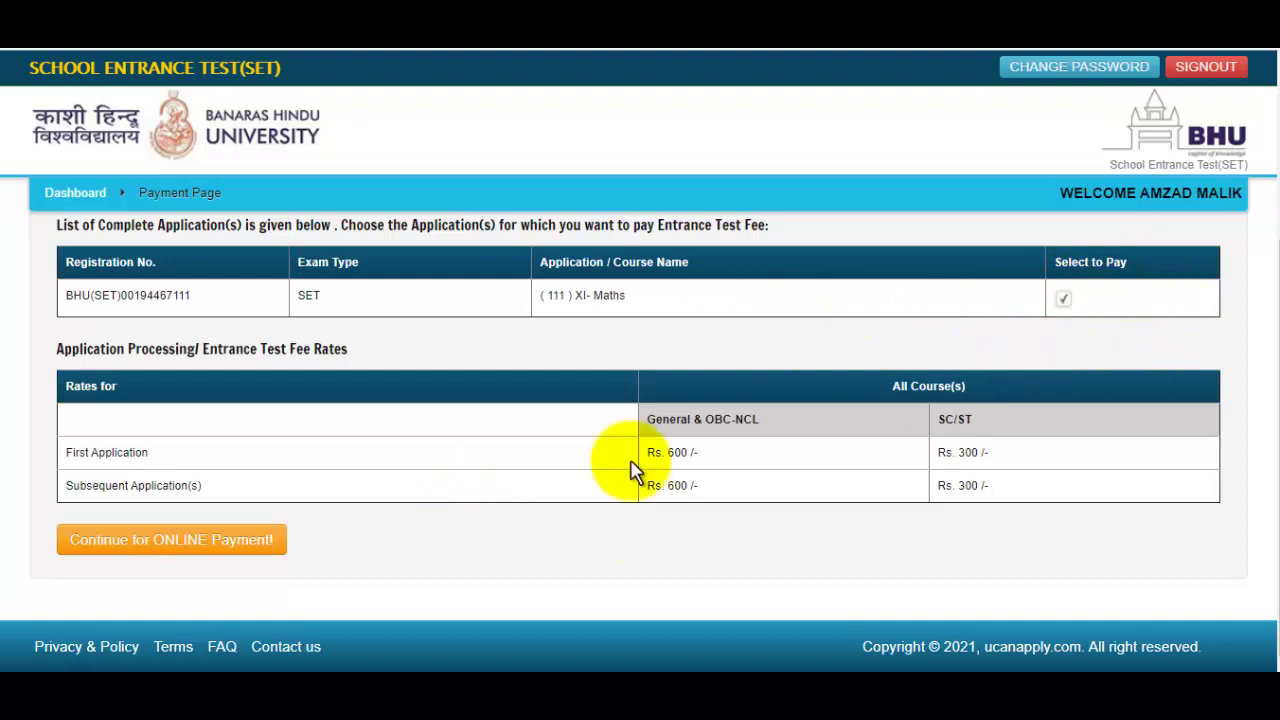